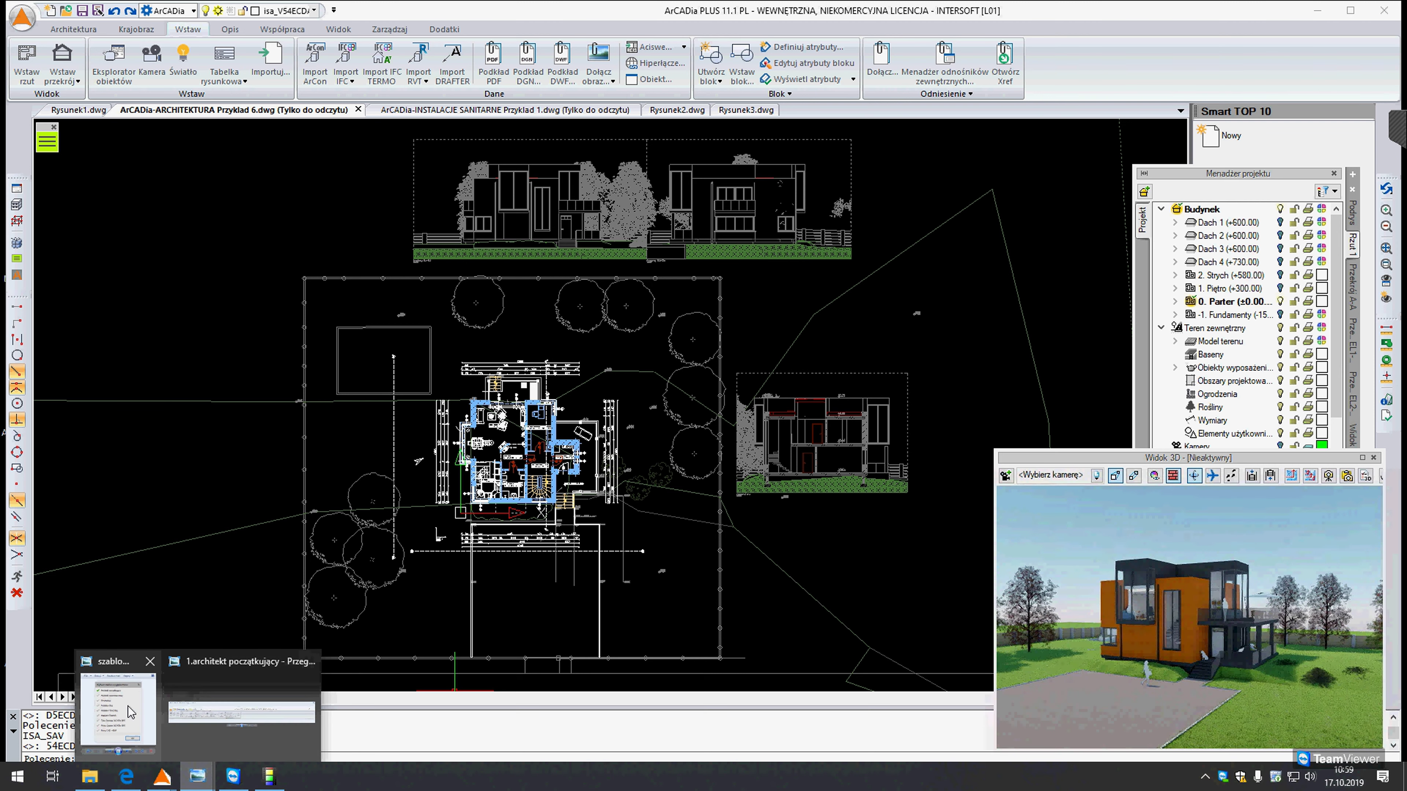
# Arrange the menu template picture above the beginner architect ribbon picture in Photo Viewer
pyautogui.click(245, 675)
pyautogui.moveTo(1179, 153); pyautogui.dragTo(660, 97)
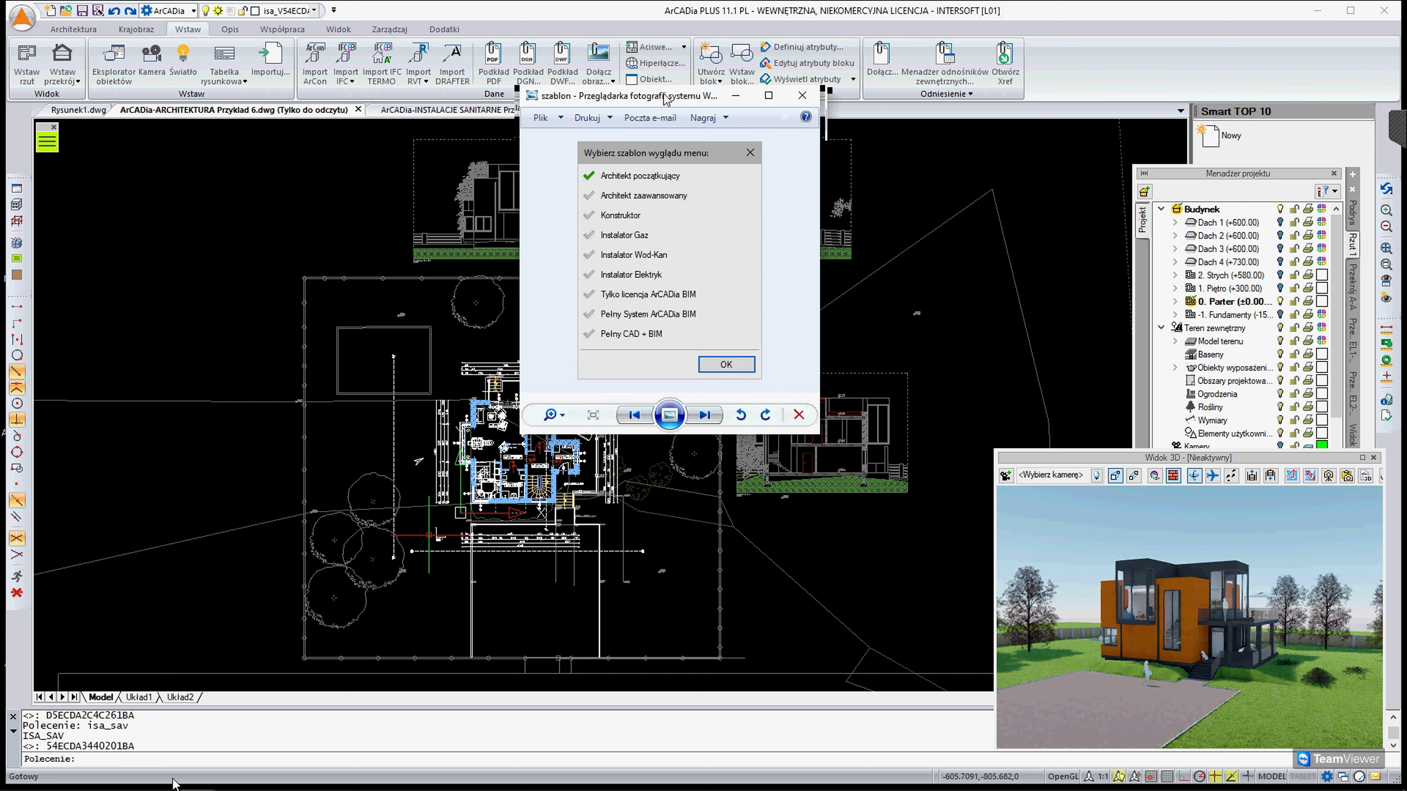
pyautogui.moveTo(197, 778)
pyautogui.click(243, 722)
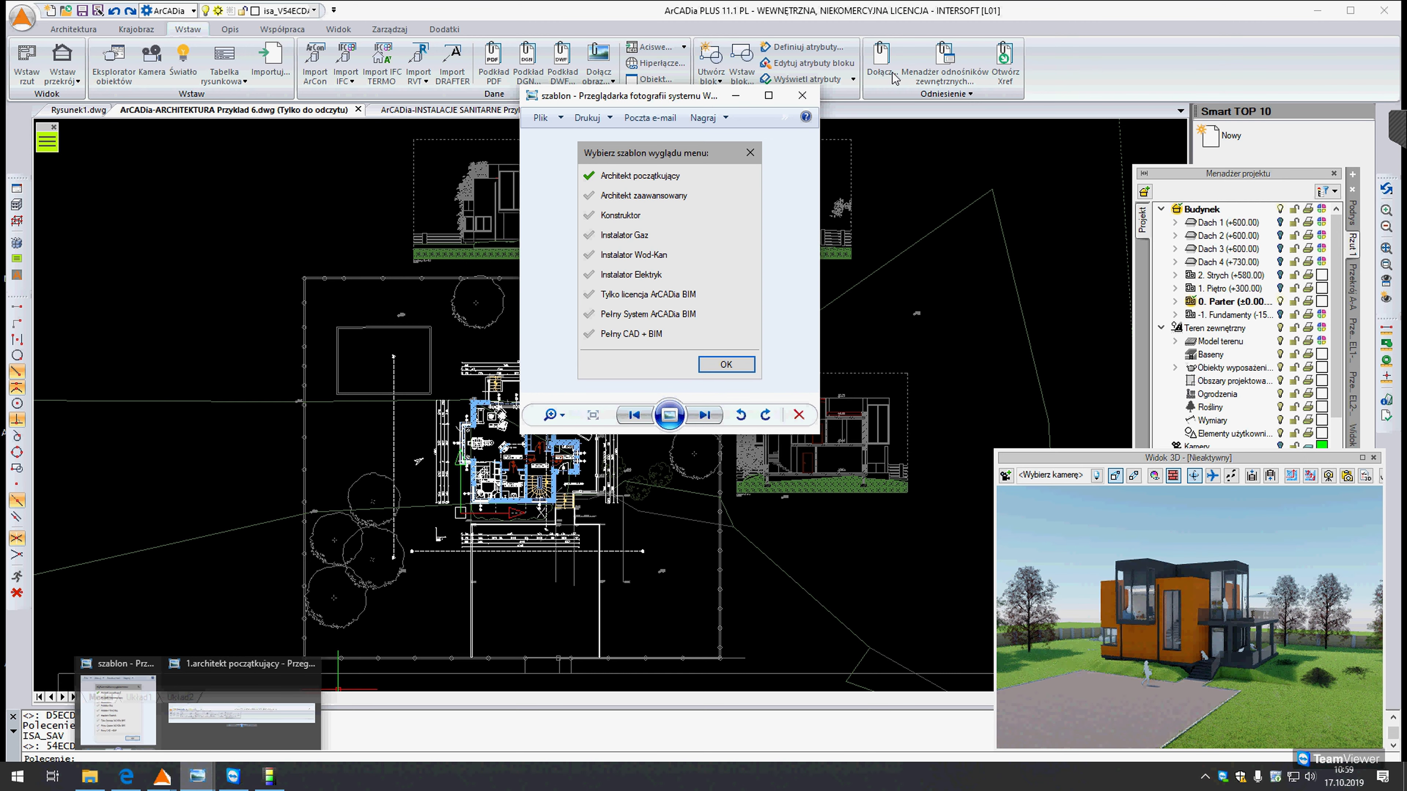
pyautogui.moveTo(687, 97); pyautogui.dragTo(743, 84)
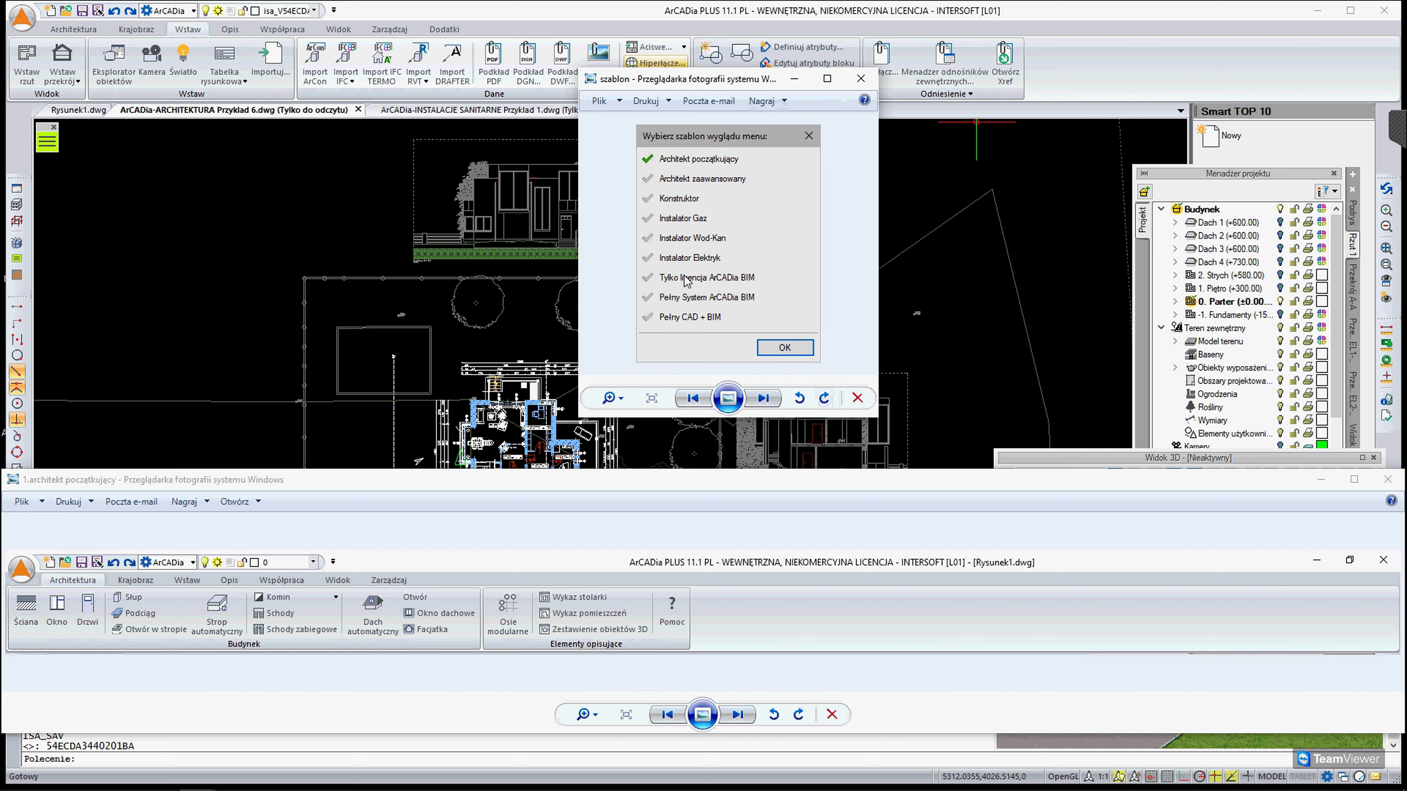
pyautogui.moveTo(699, 83); pyautogui.dragTo(690, 134)
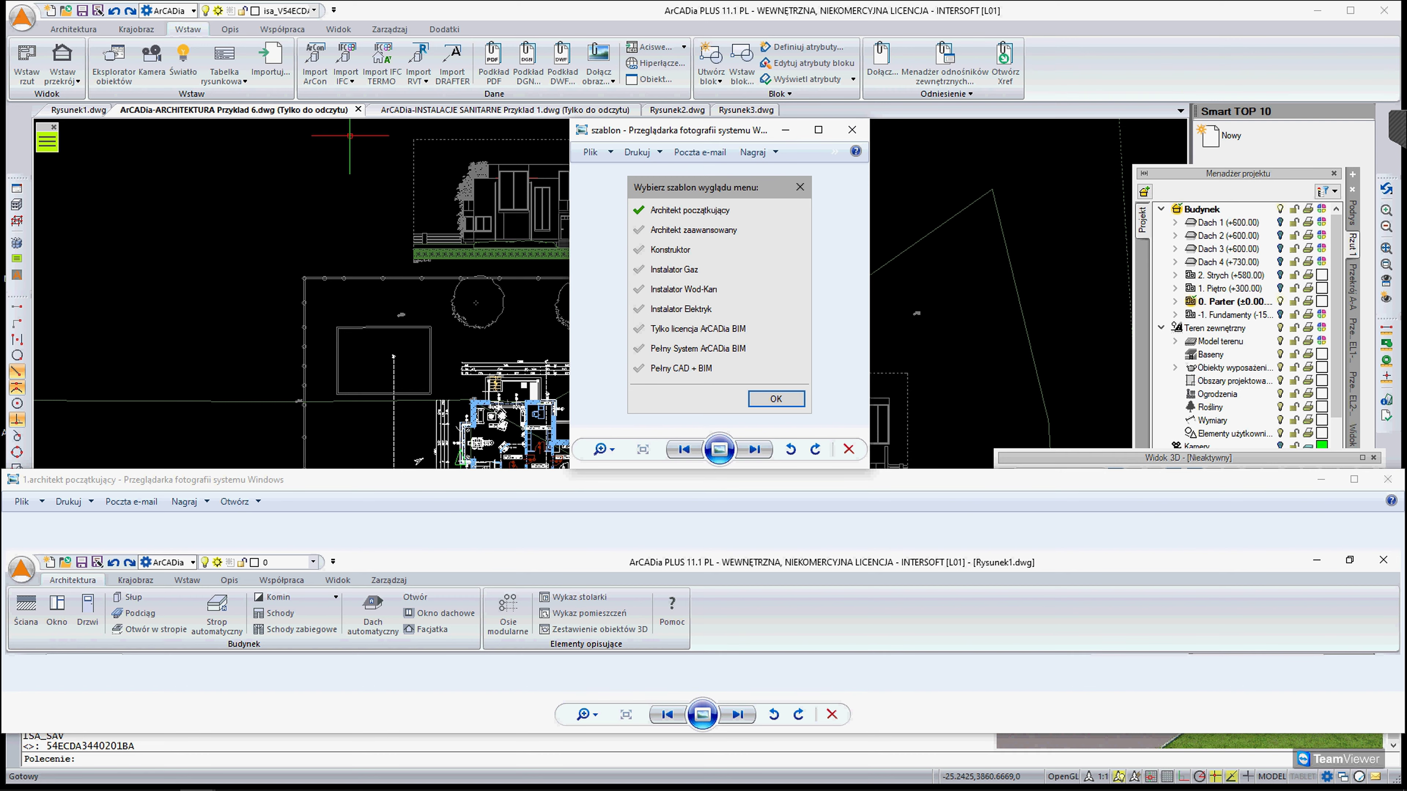
# Restore the ribbon window, raise the template window, and advance to the advanced architect picture
pyautogui.click(199, 776)
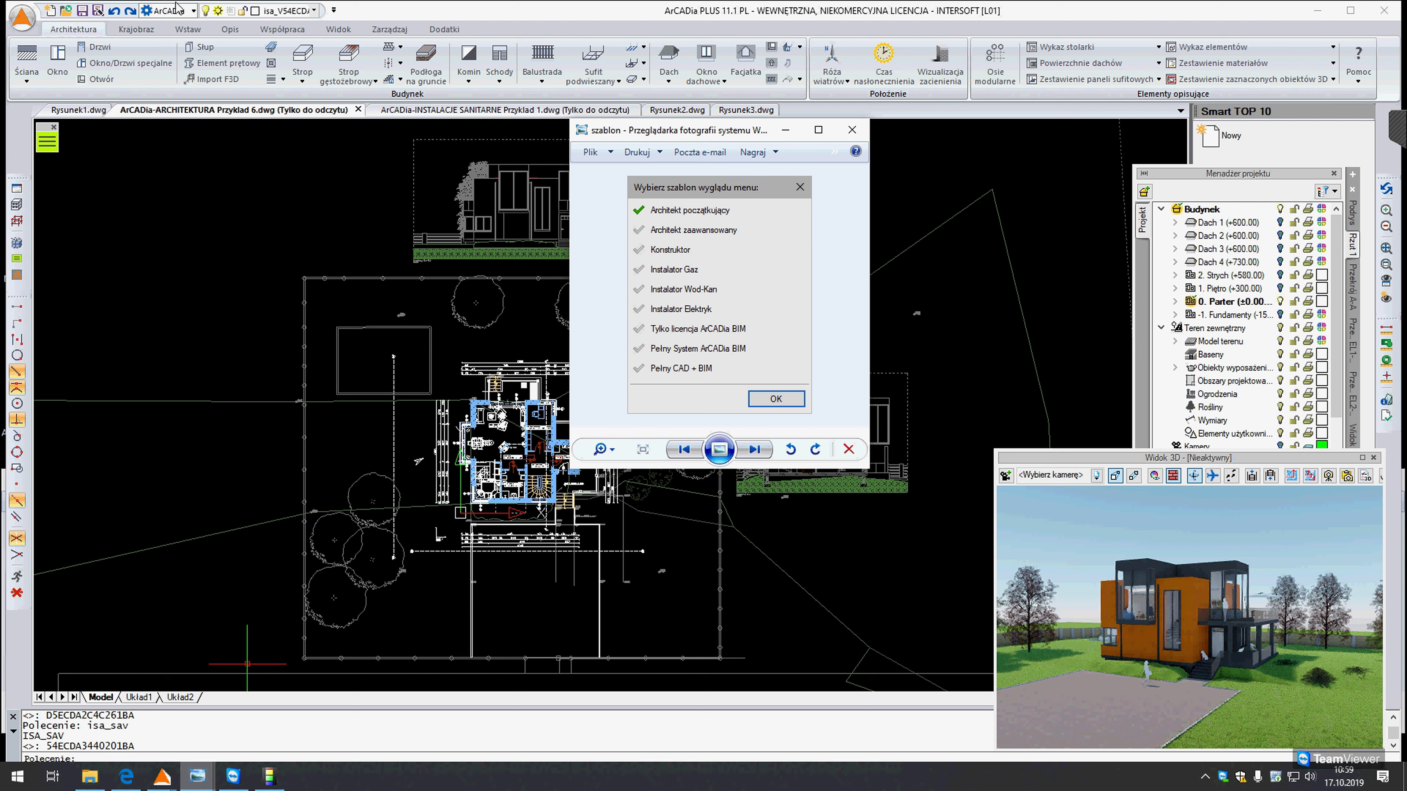
pyautogui.hotkey('alt', 'Tab')
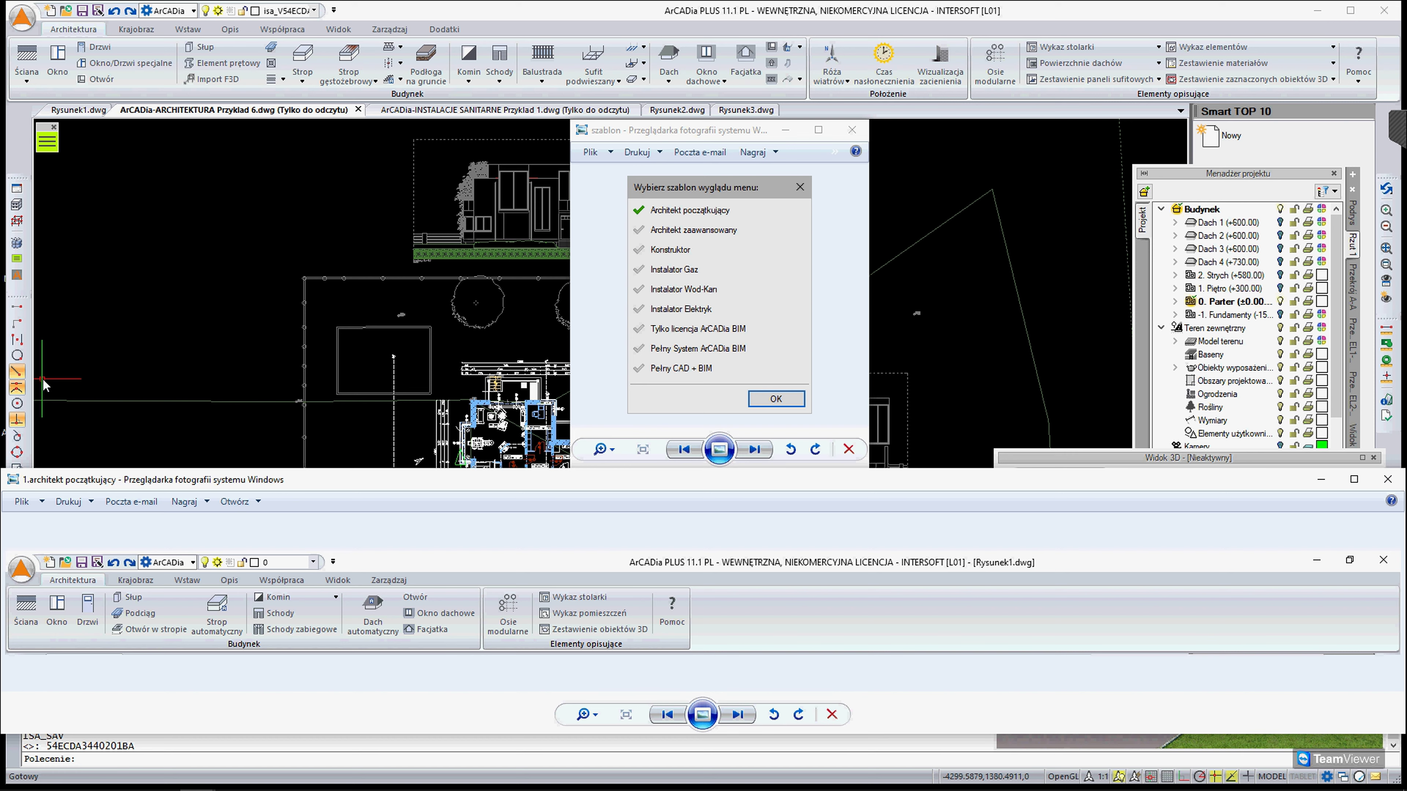
pyautogui.moveTo(696, 133); pyautogui.dragTo(694, 89)
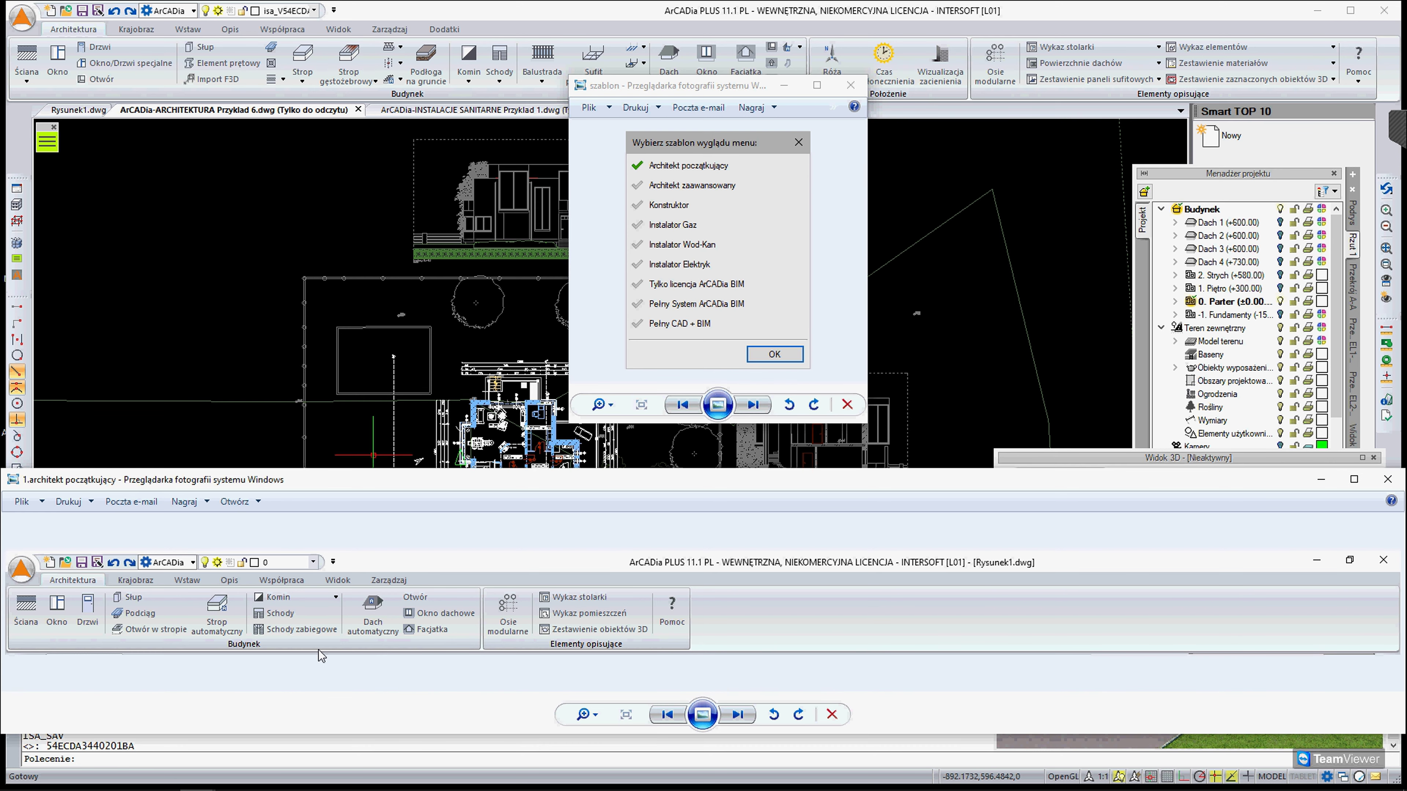
pyautogui.click(736, 720)
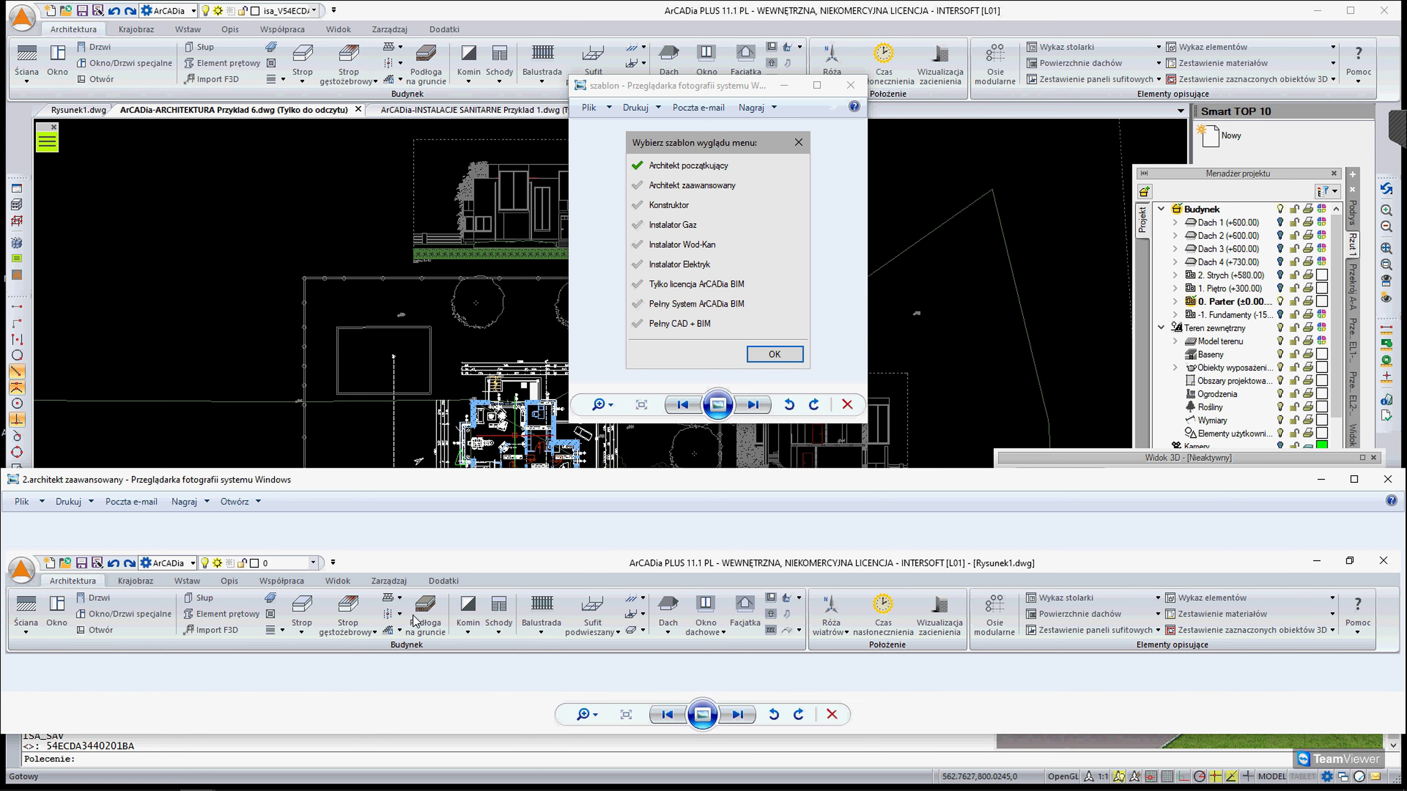
# Page through the gas and water-sewage ribbon pictures to the electrician installer picture
pyautogui.scroll(-1, 415, 621)
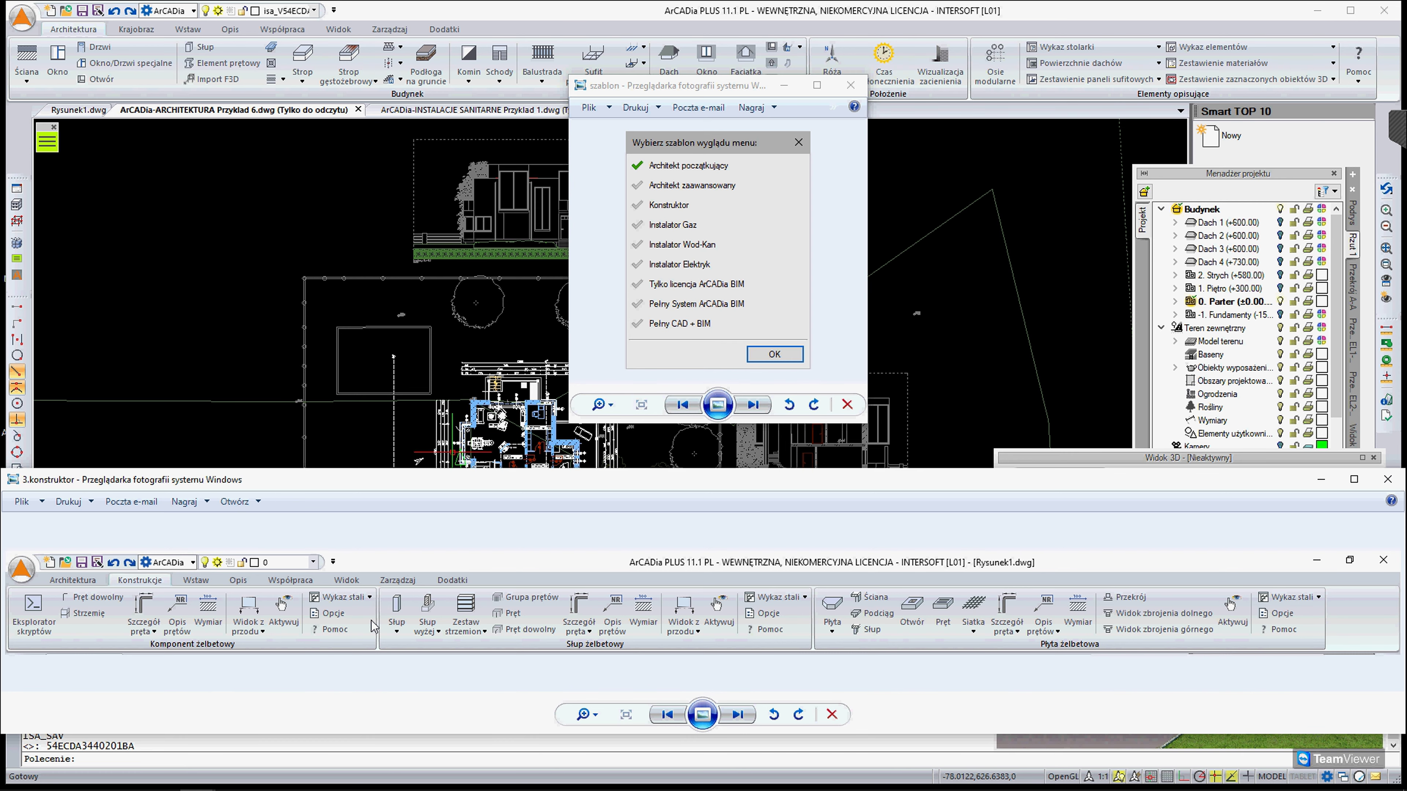
pyautogui.press('Right')
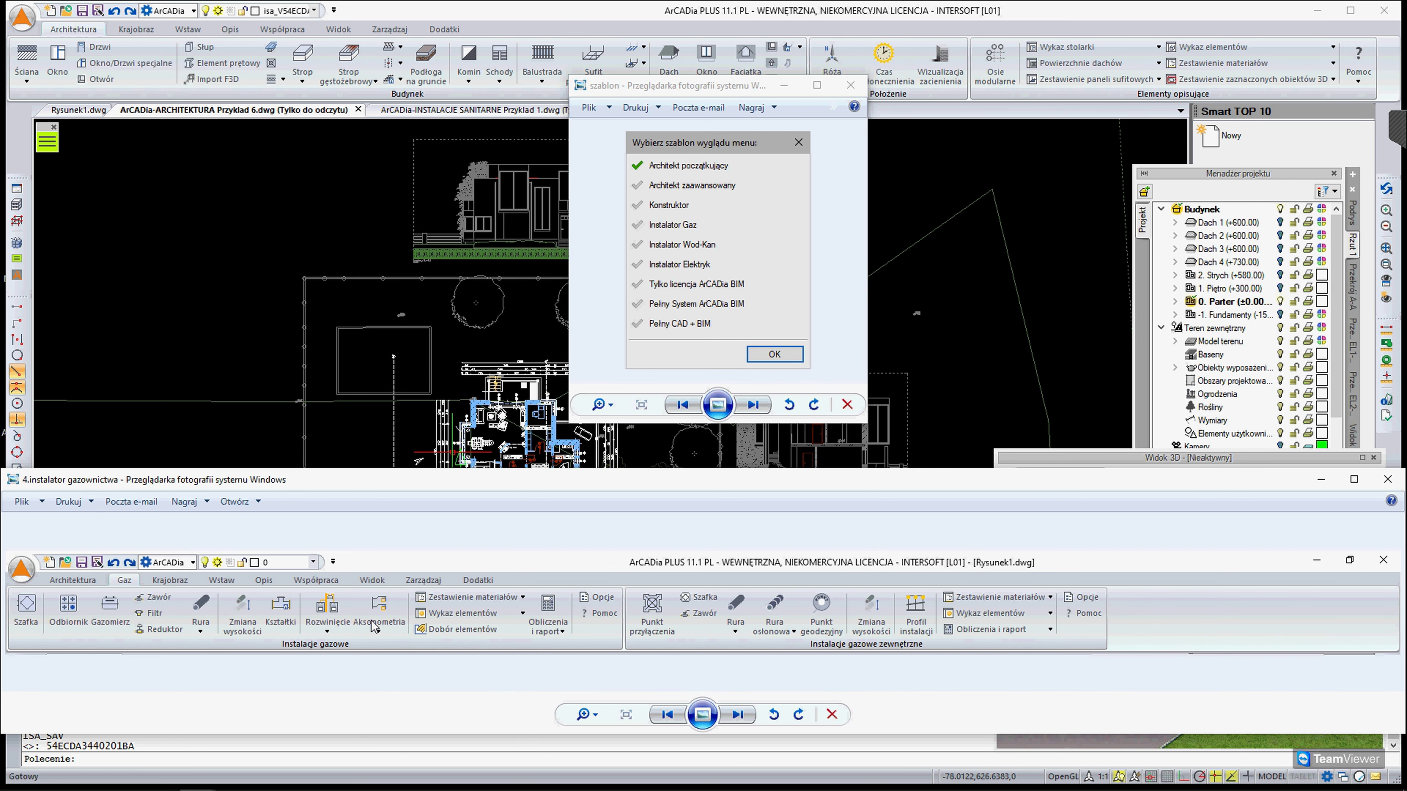
pyautogui.press('Right')
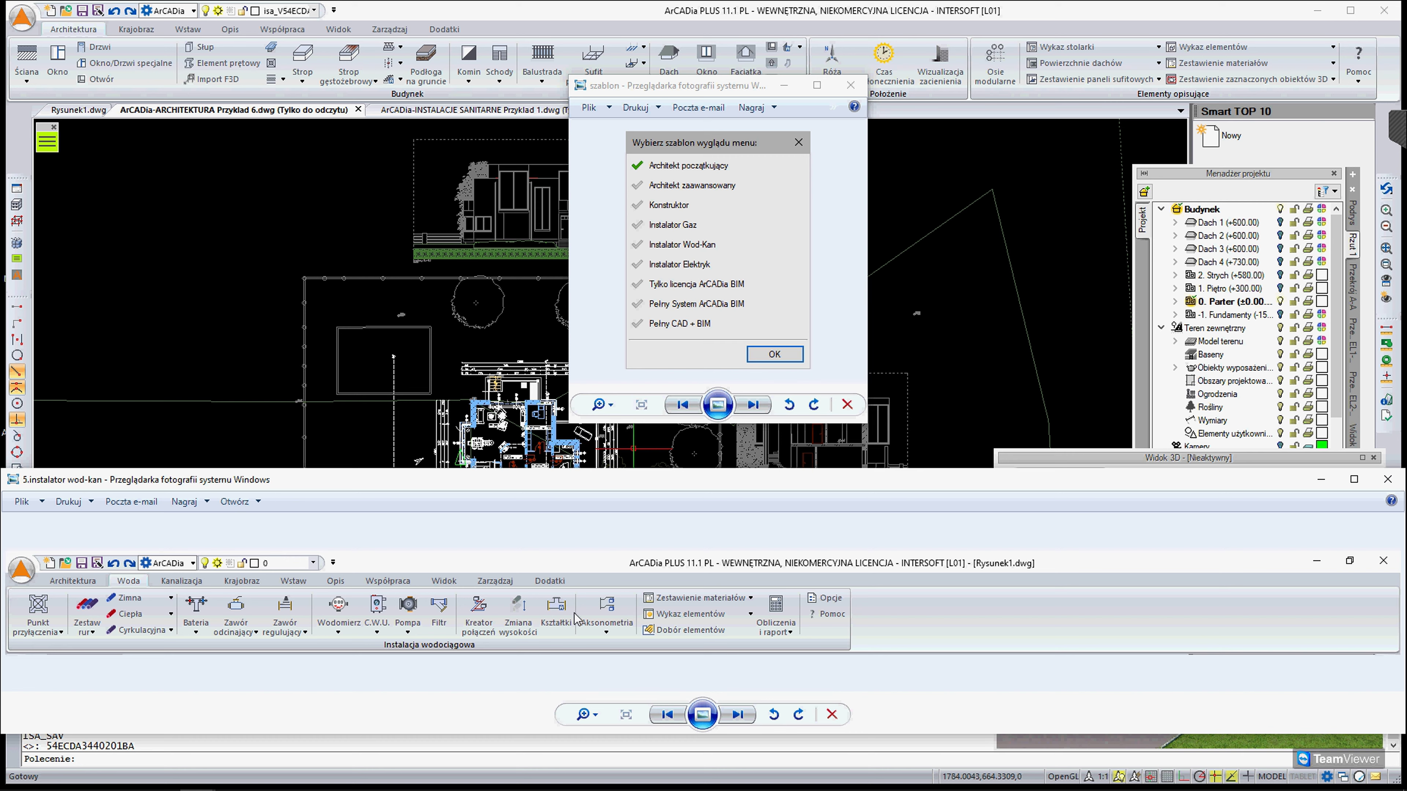
pyautogui.press('Right')
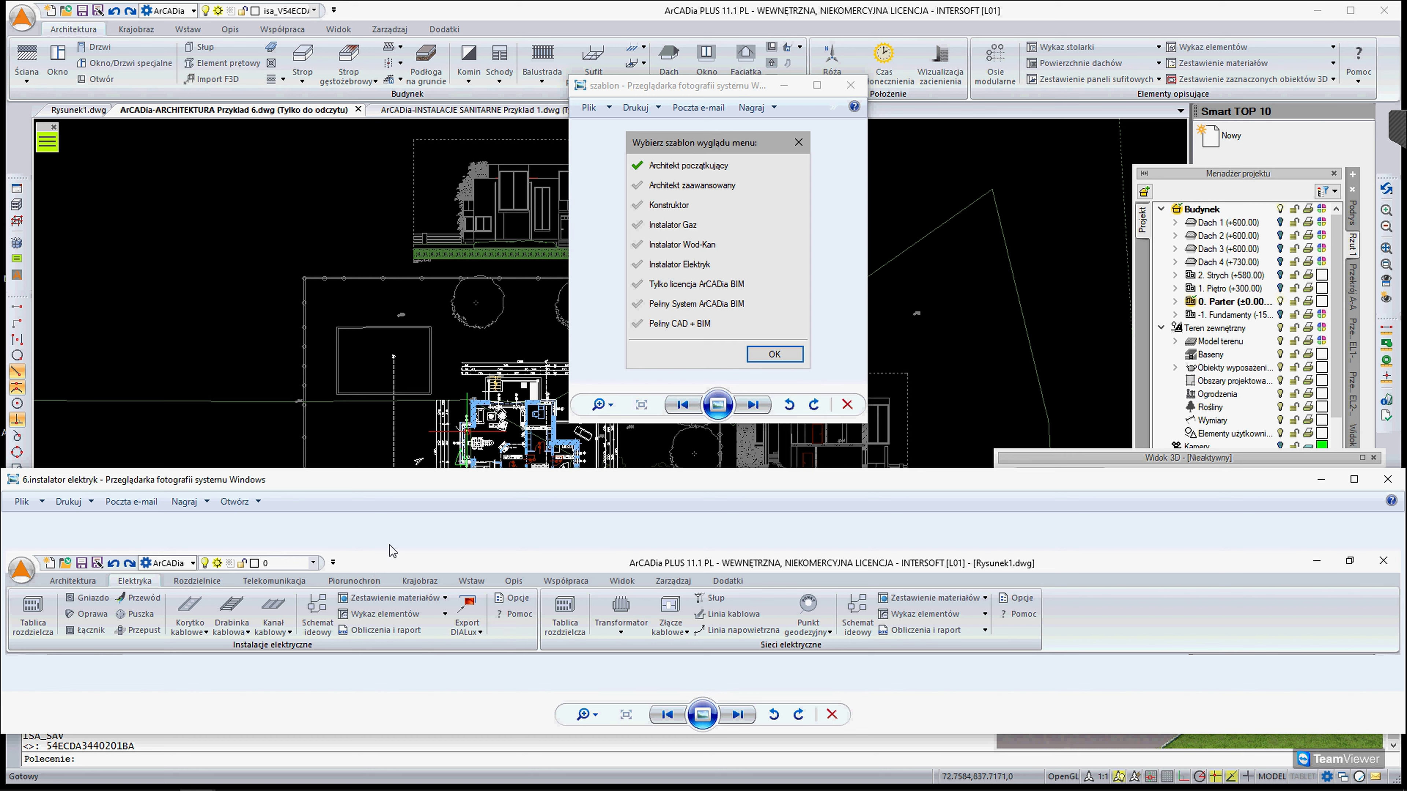
# Advance past the heating installer picture to the BIM-only licence ribbon picture
pyautogui.press('Right')
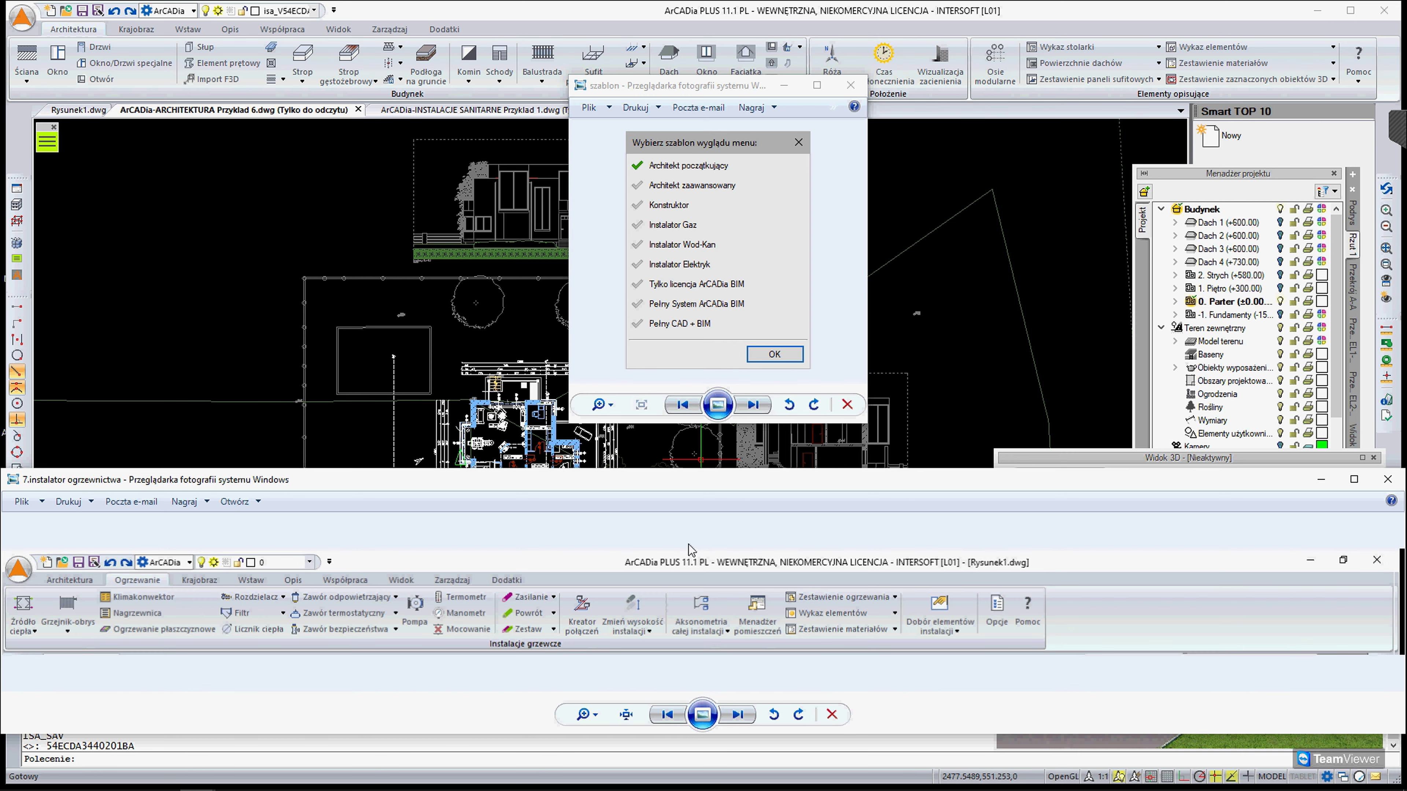
pyautogui.press('Right')
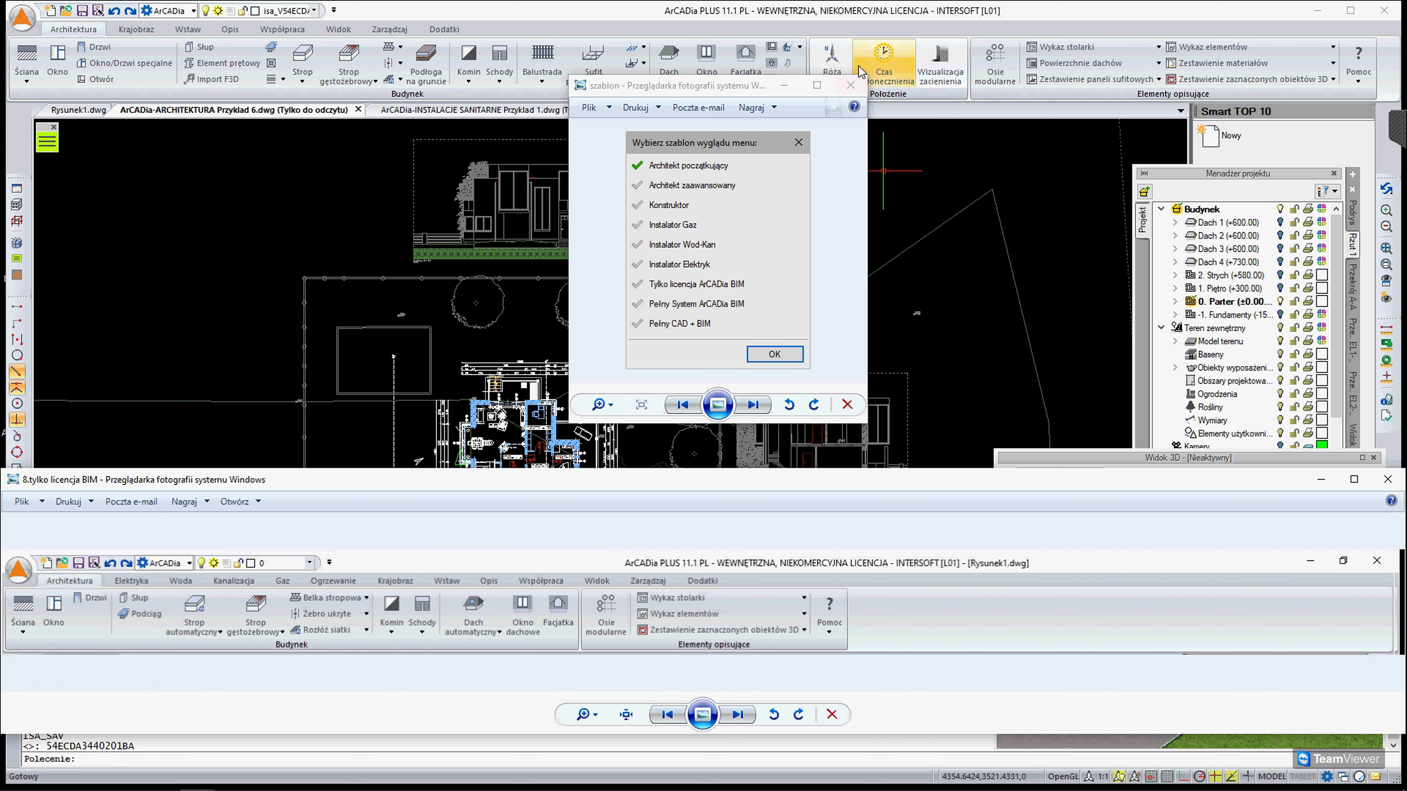
# Close the menu template viewer and the remaining ribbon picture viewer
pyautogui.click(851, 85)
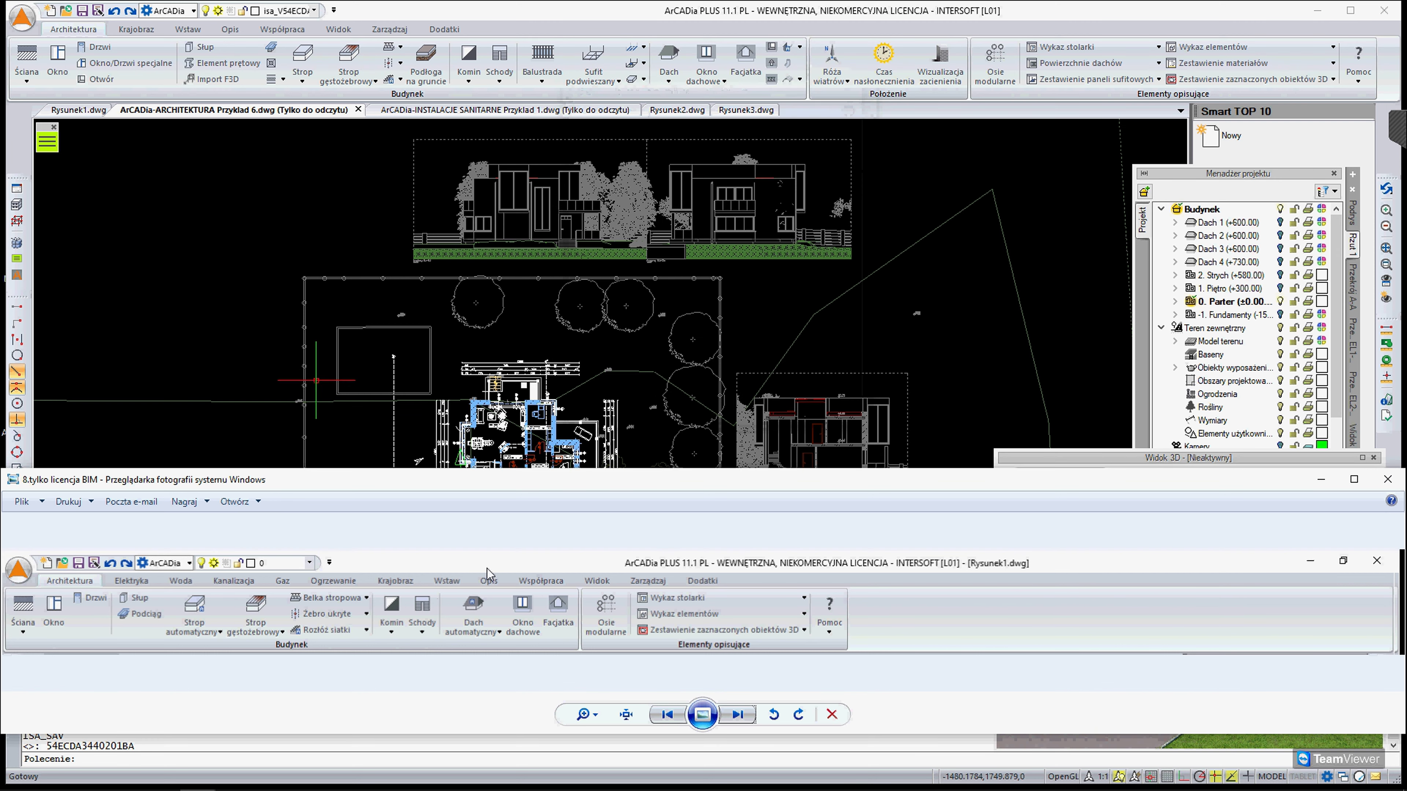
pyautogui.click(1388, 481)
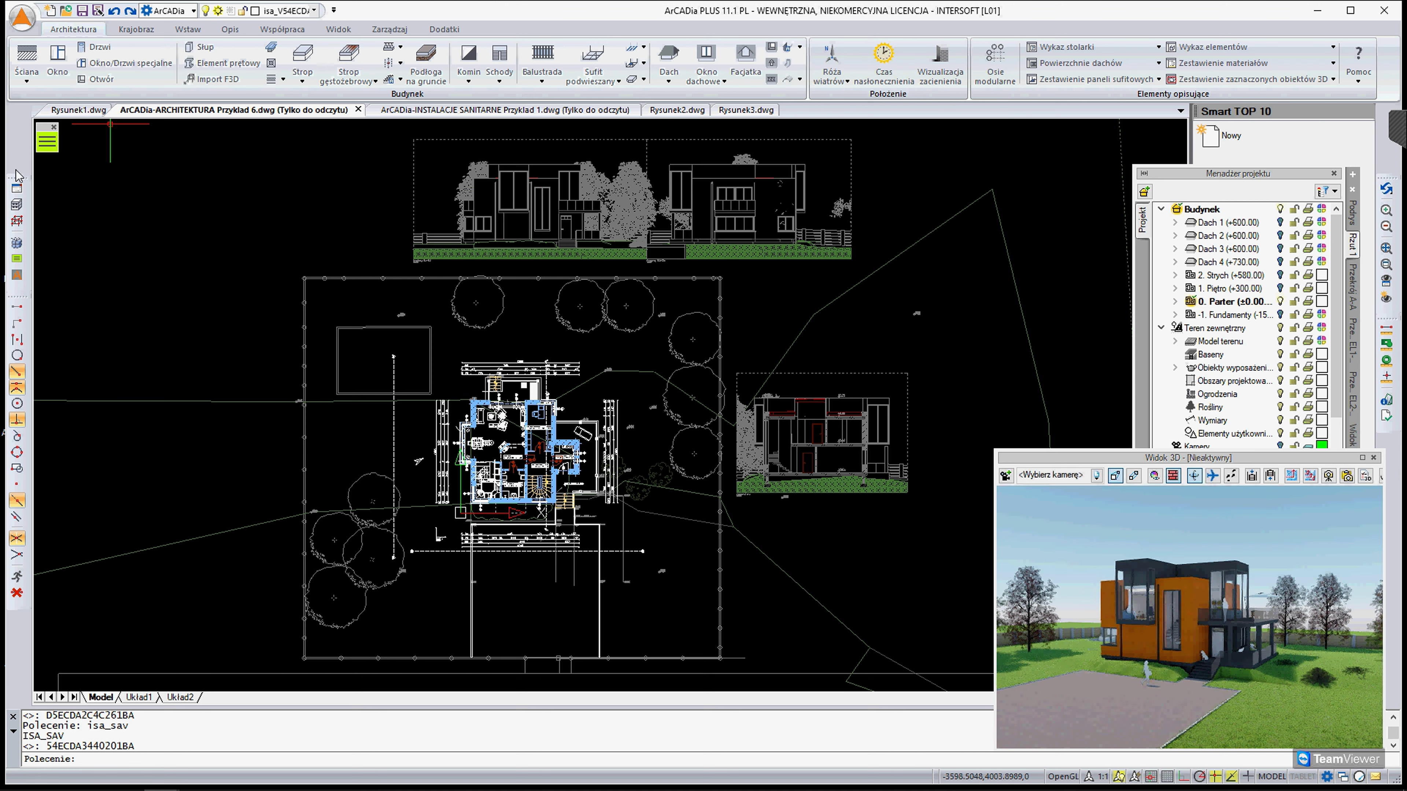
pyautogui.click(48, 145)
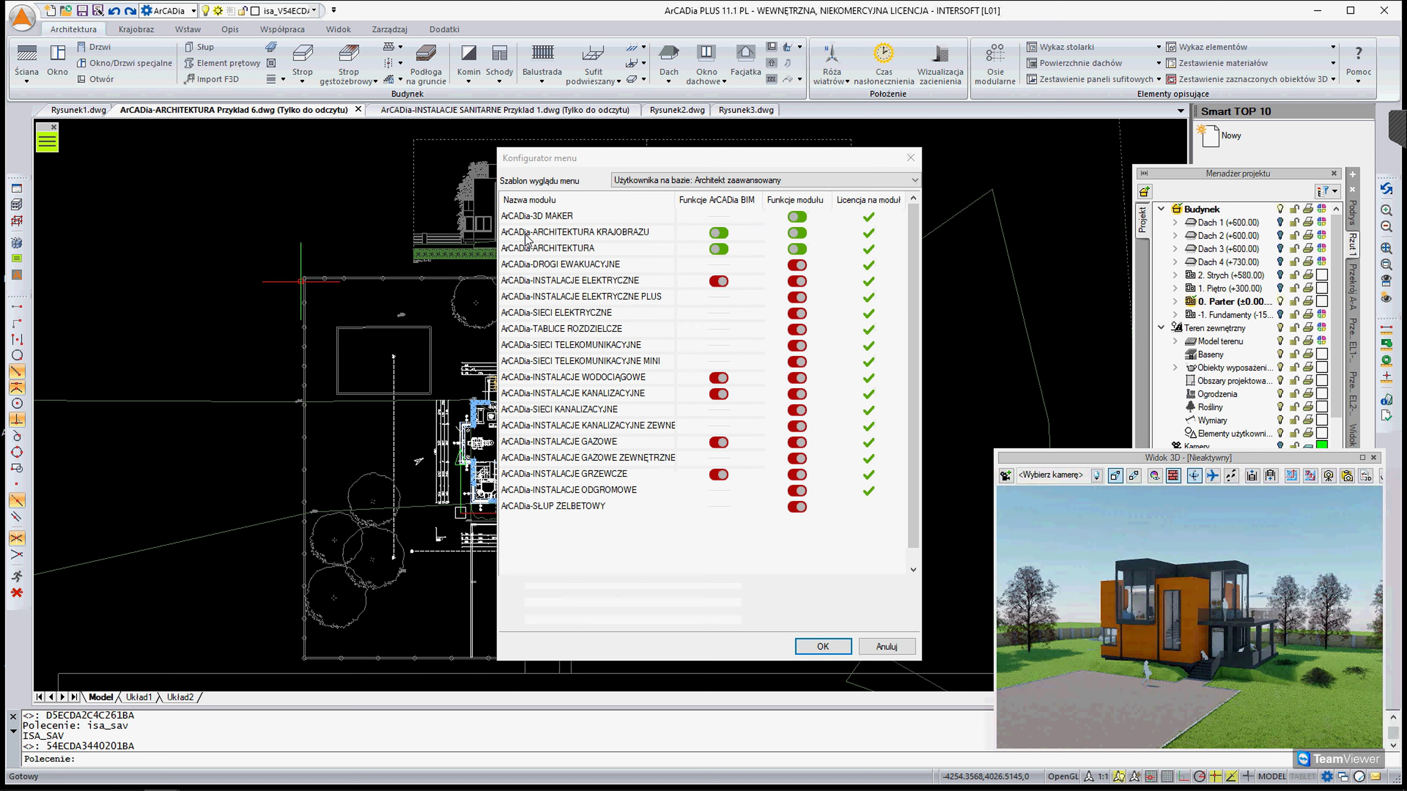
pyautogui.click(881, 181)
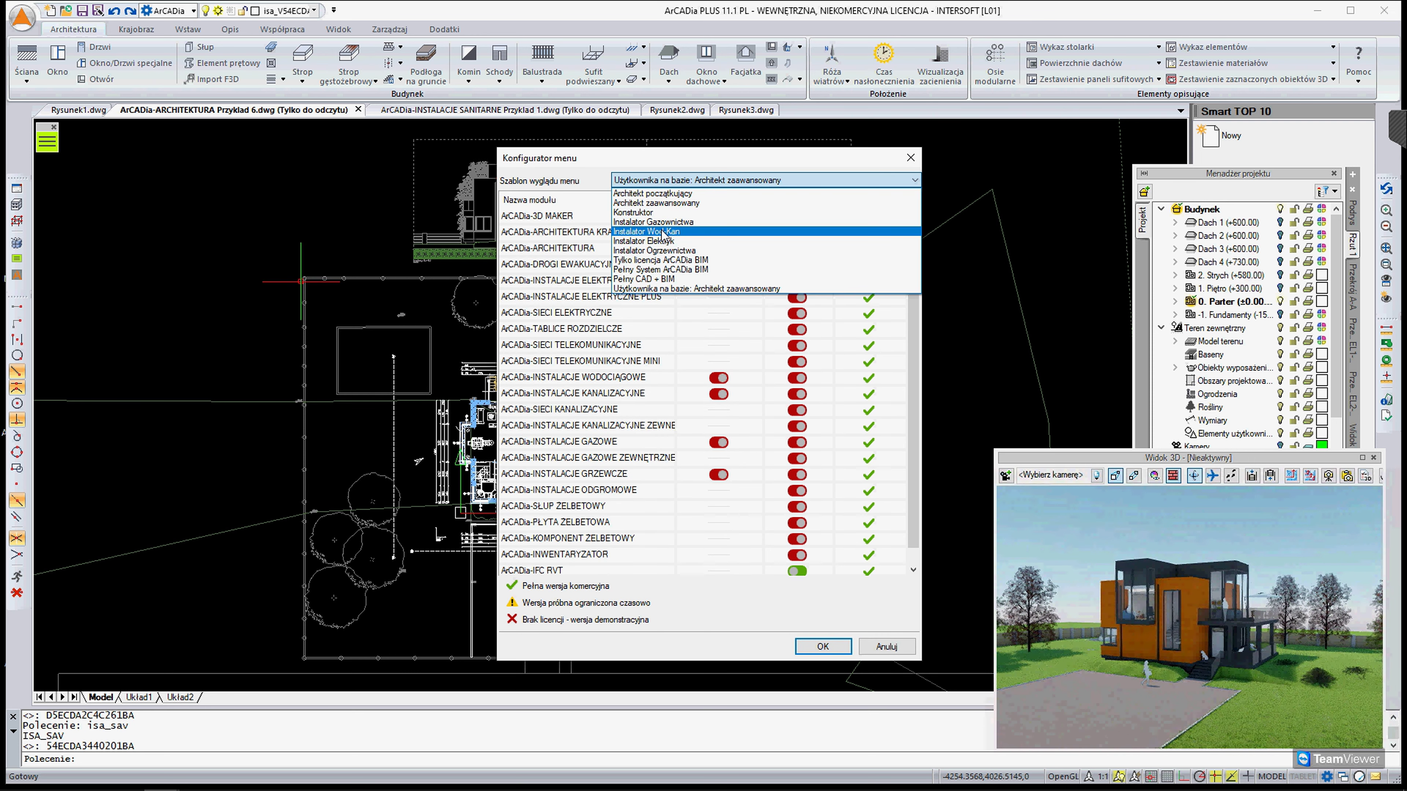
pyautogui.click(690, 160)
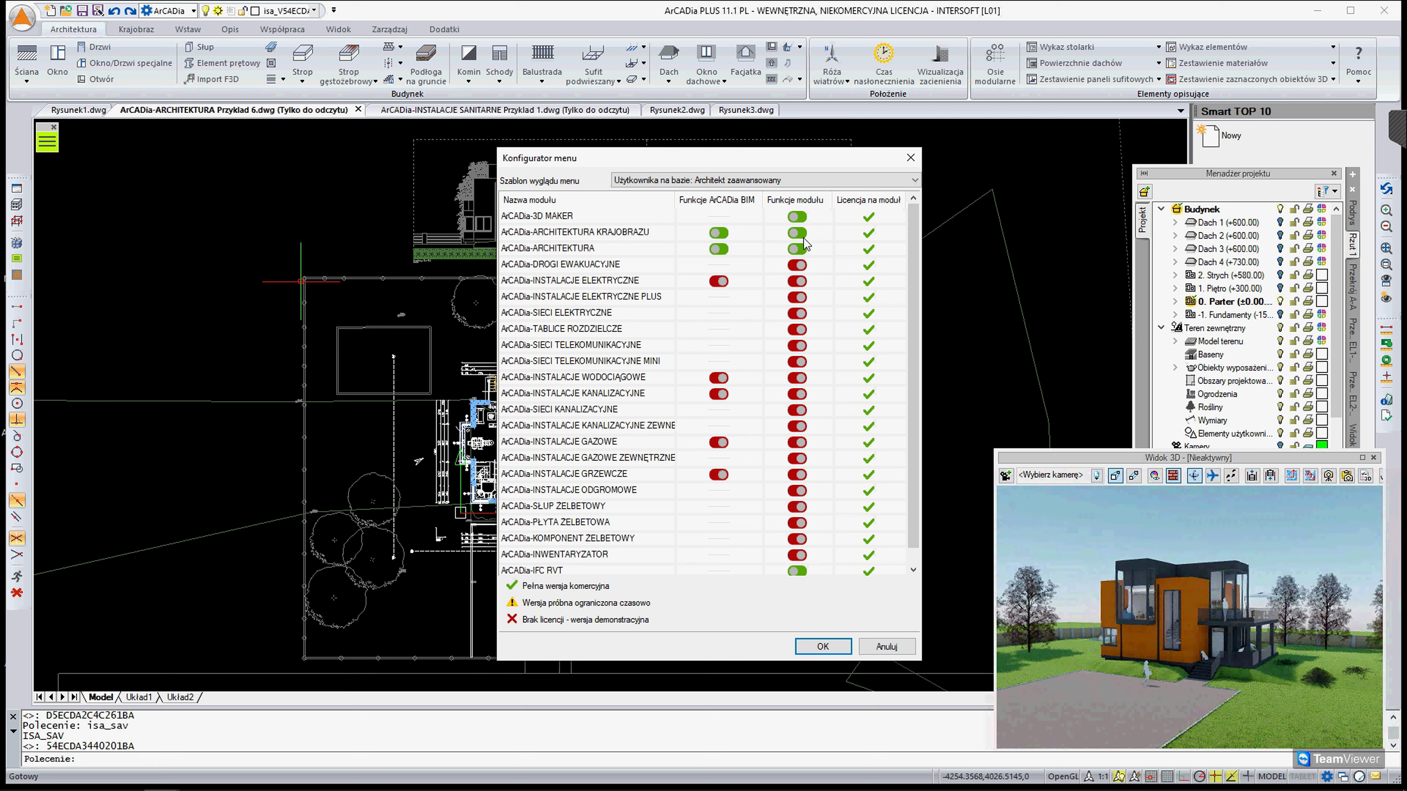
pyautogui.click(795, 217)
pyautogui.click(796, 217)
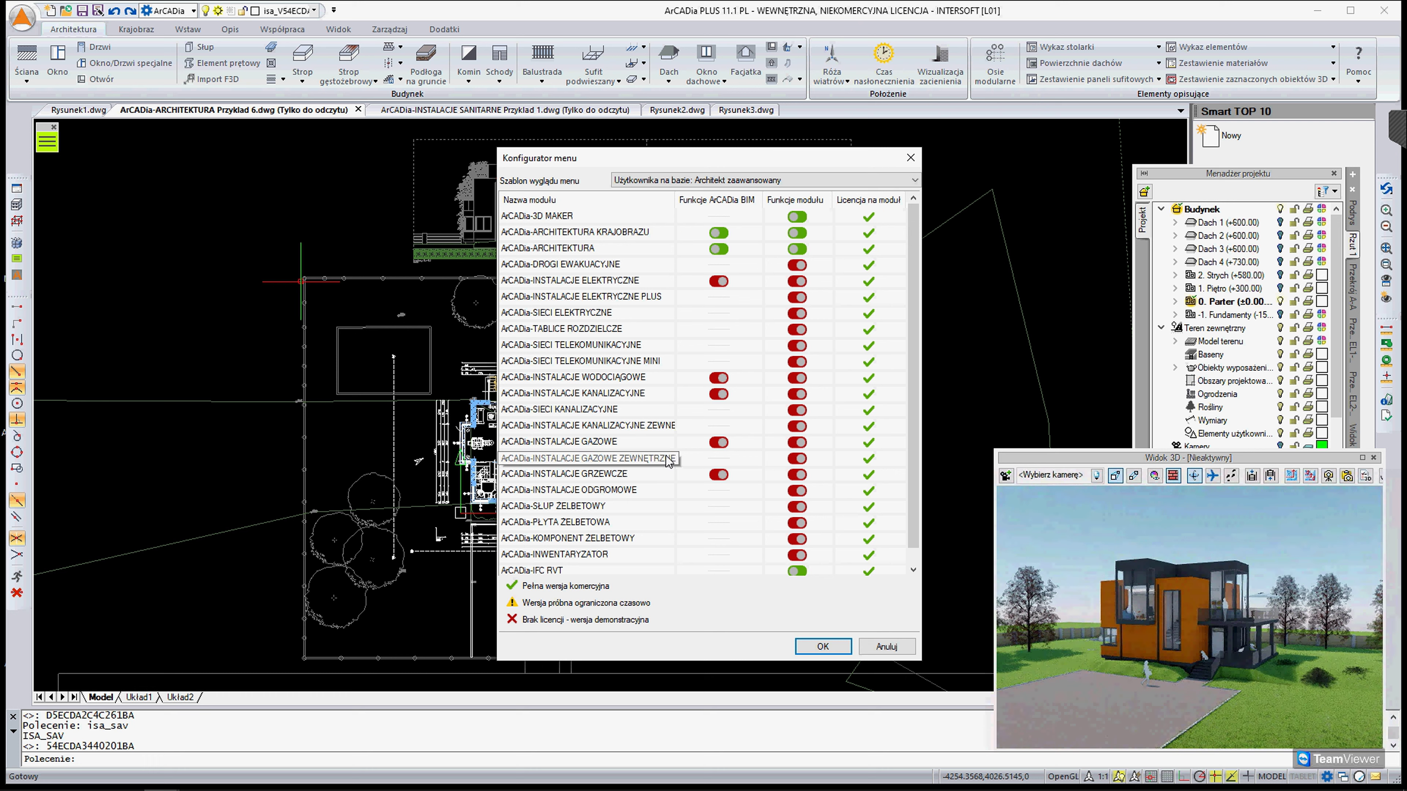
pyautogui.click(872, 647)
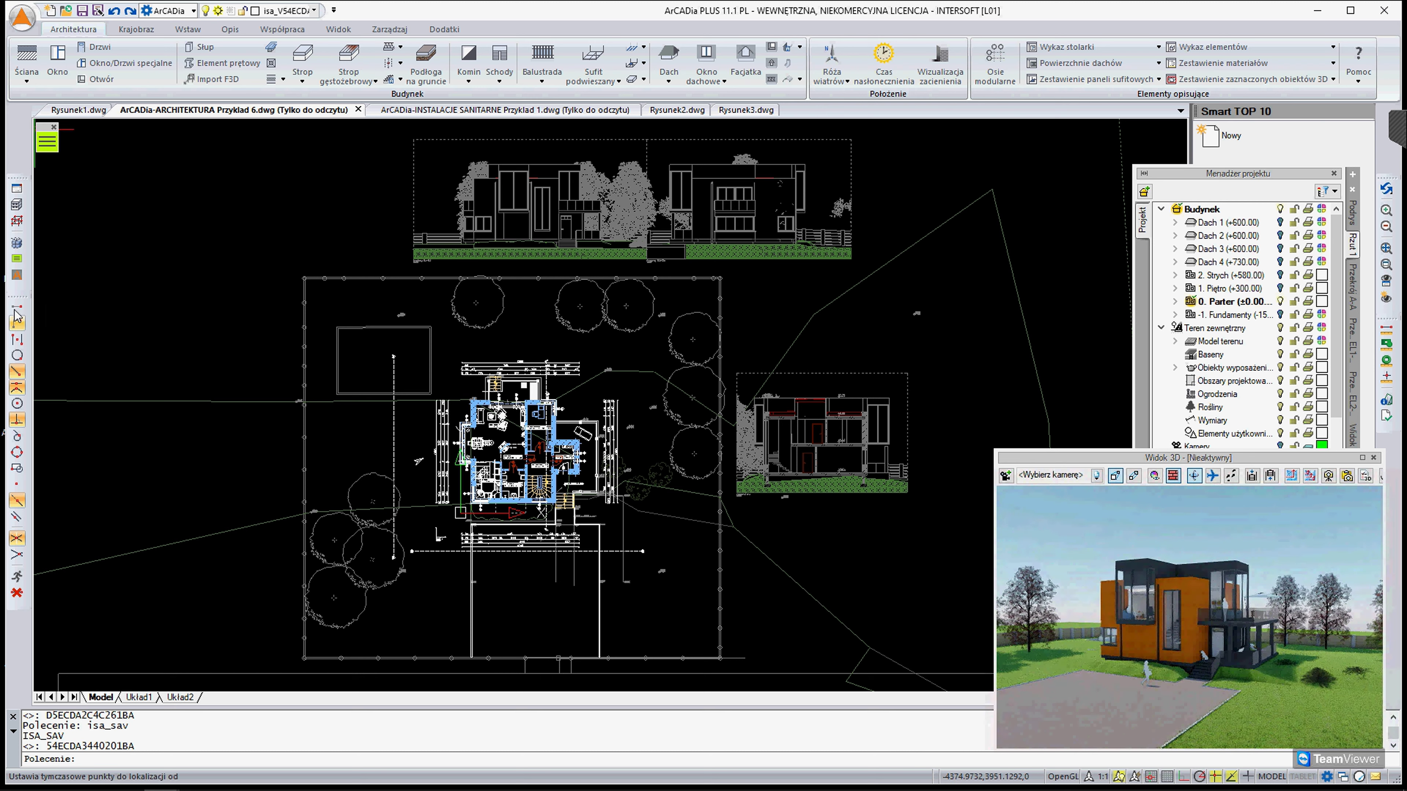
# Browse the Zarządzaj, annotation and insertion tabs, returning to Architektura and zooming into the plan
pyautogui.click(18, 261)
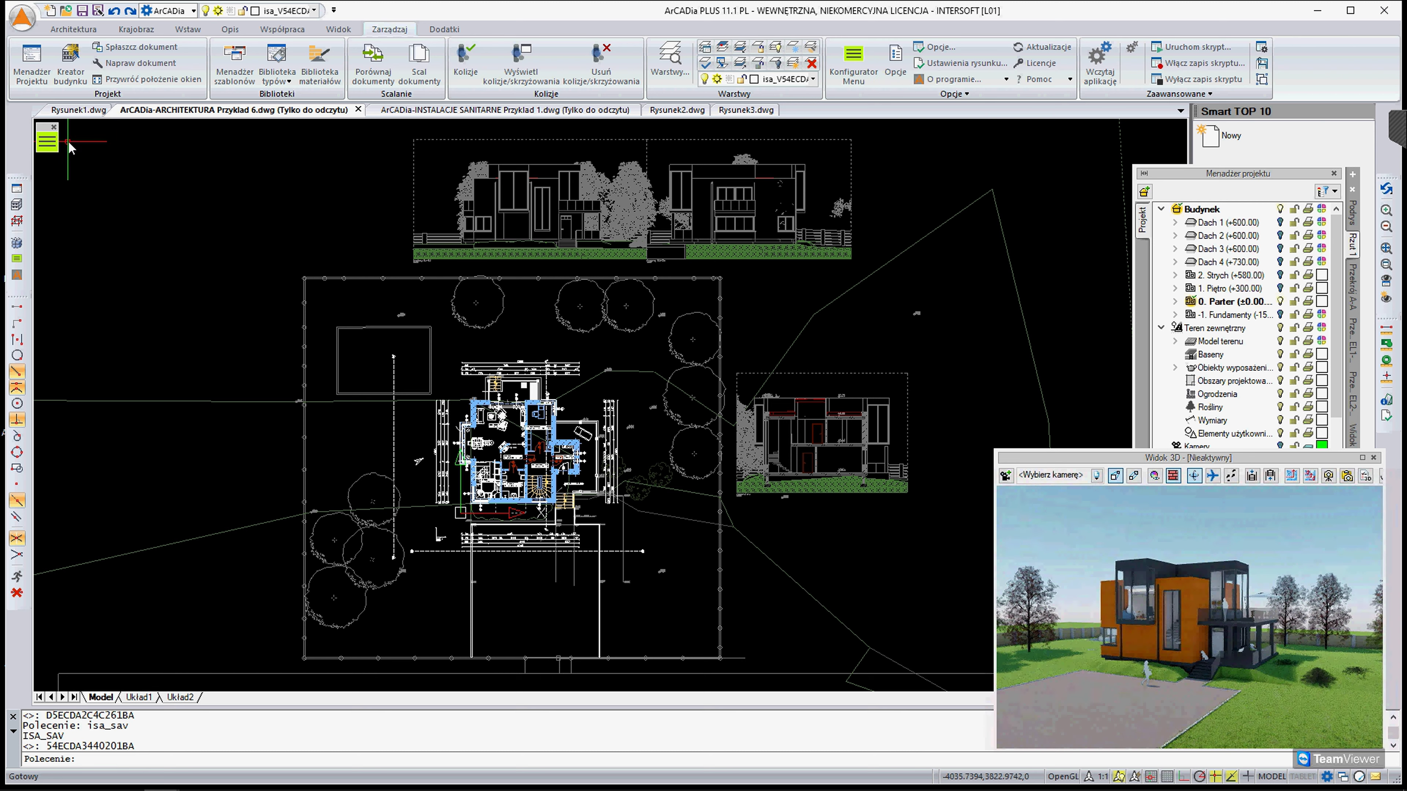
pyautogui.click(83, 31)
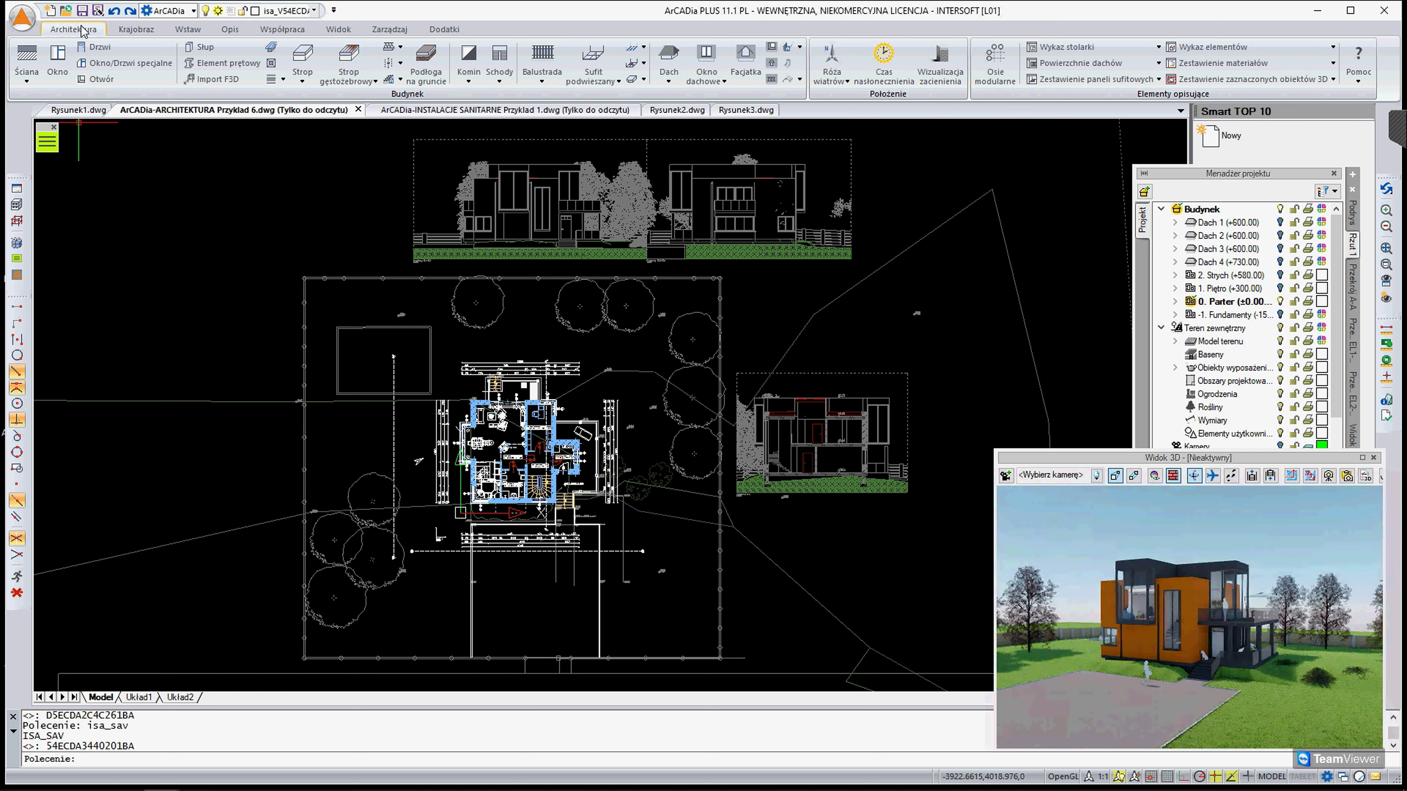
pyautogui.click(229, 29)
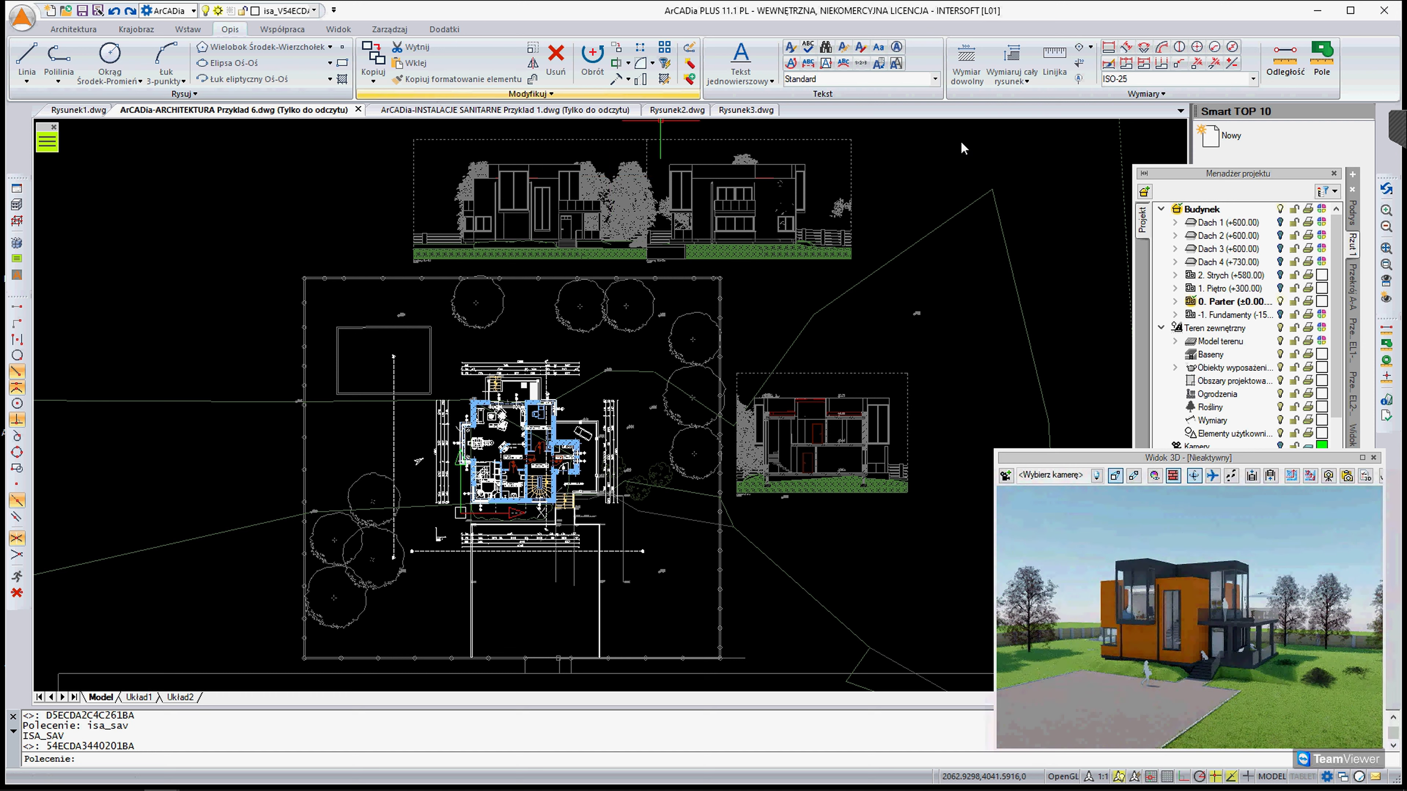
pyautogui.click(73, 29)
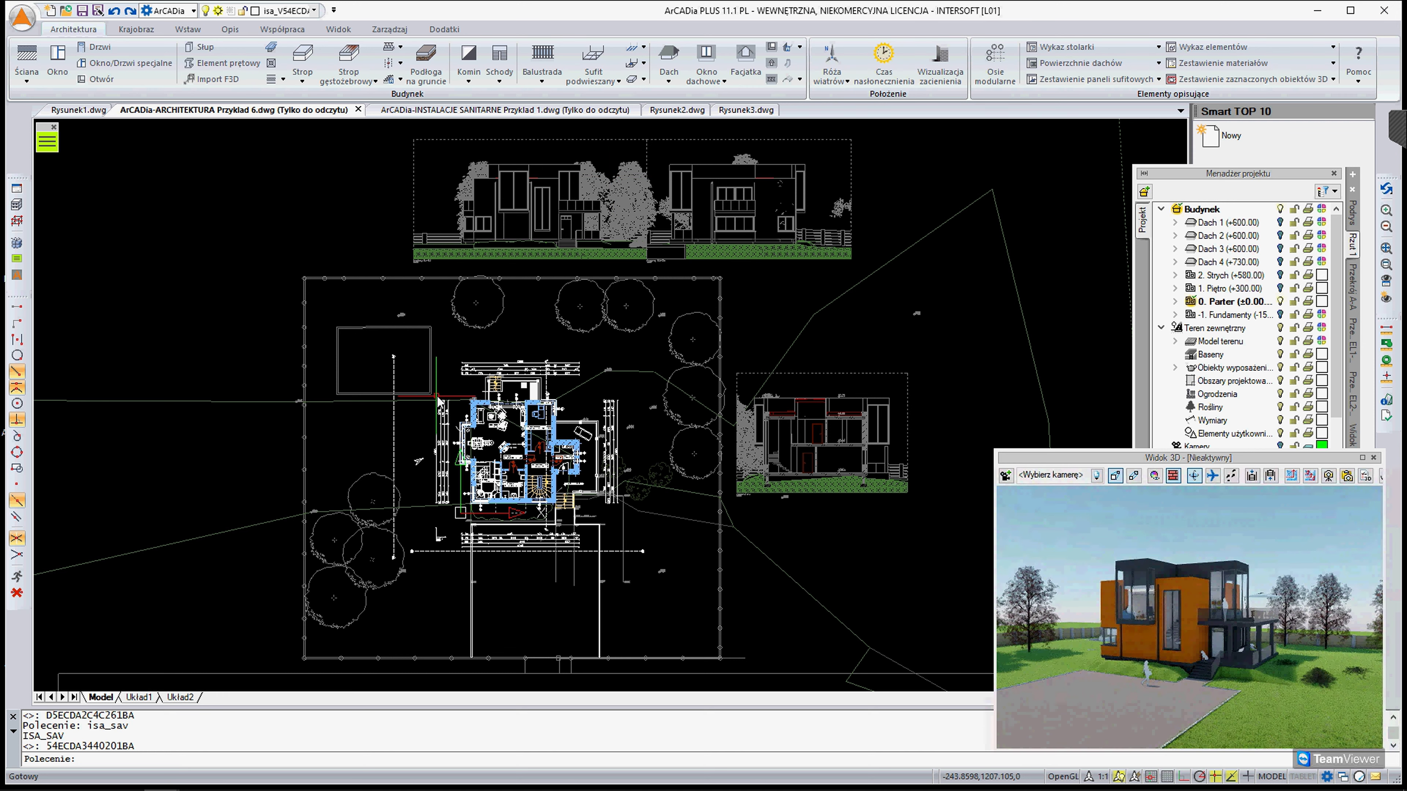
pyautogui.scroll(2, 561, 536)
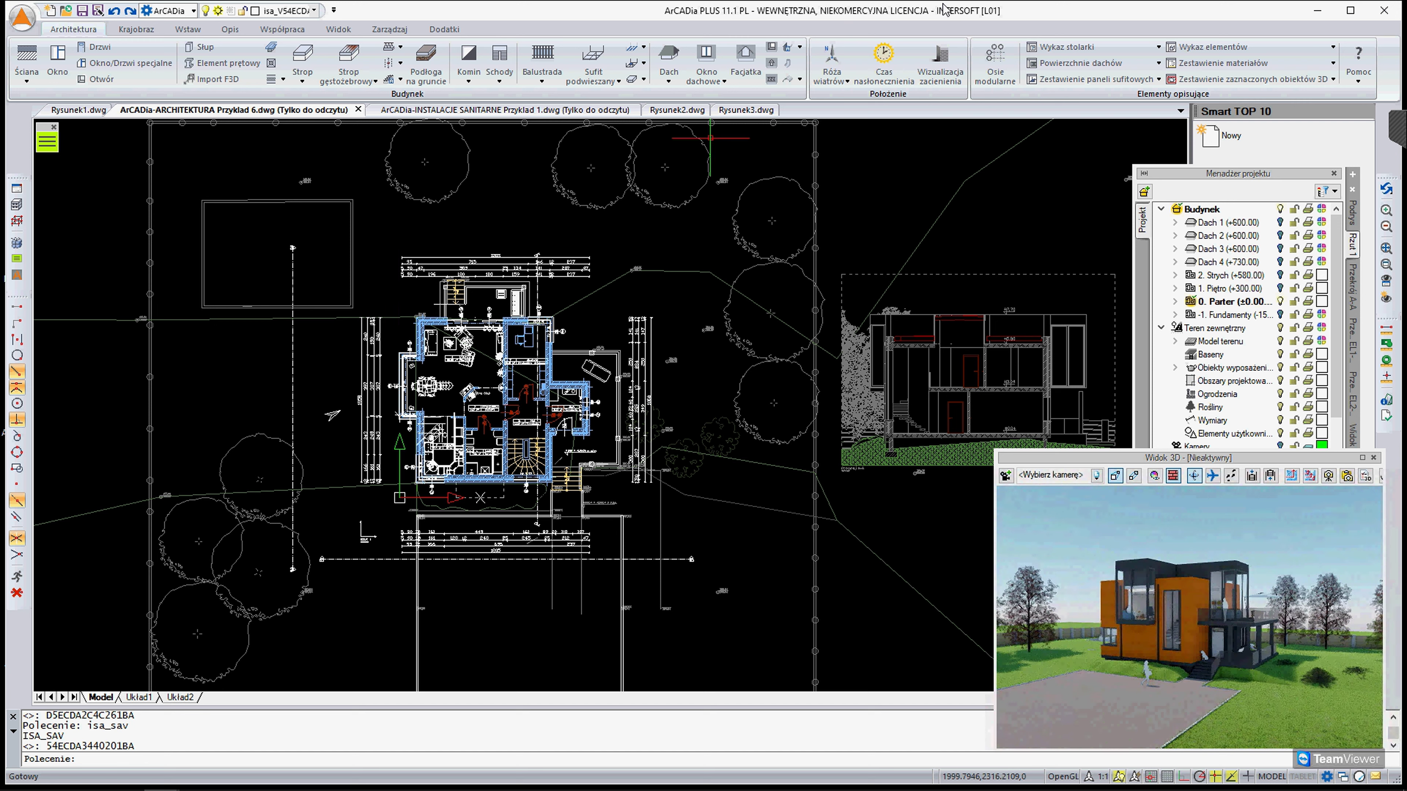
pyautogui.click(188, 29)
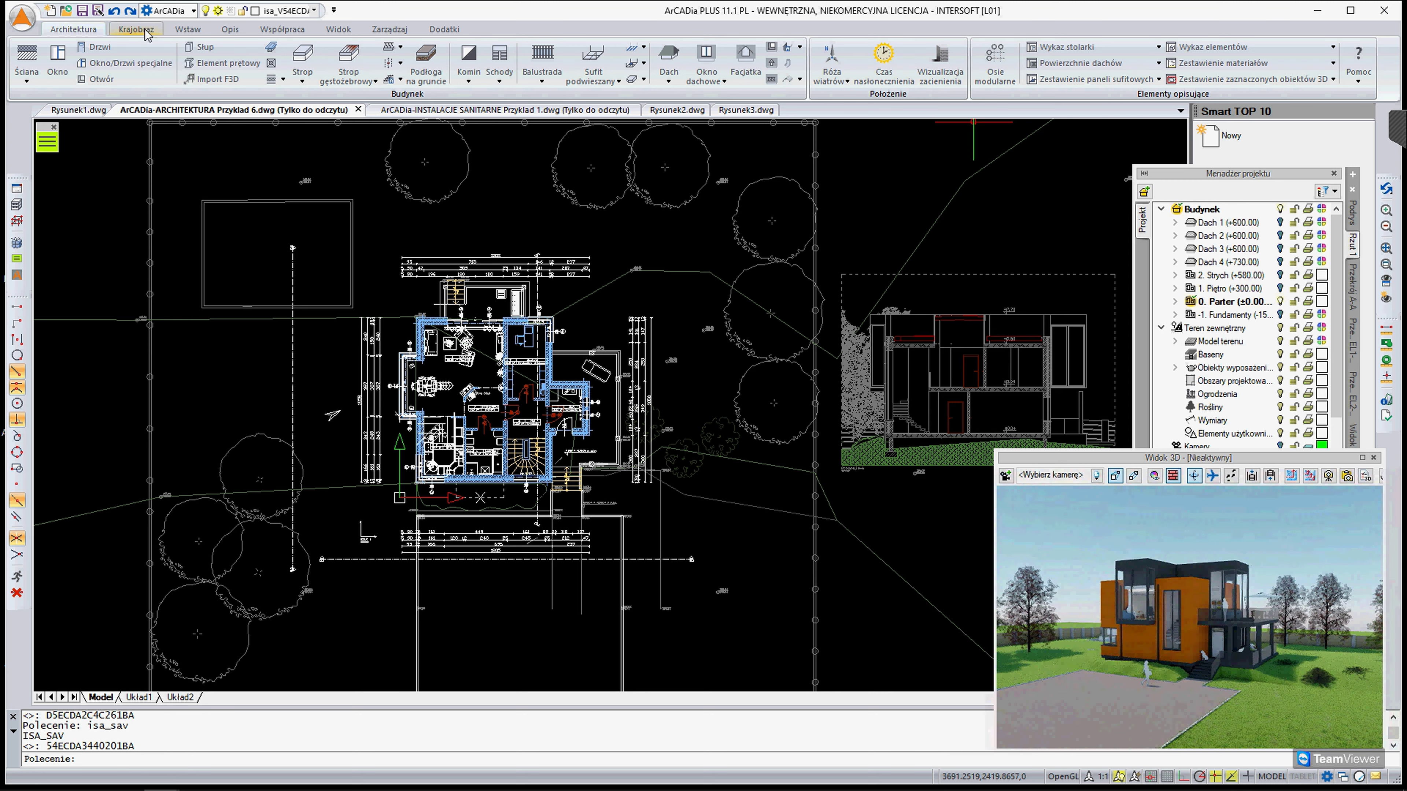
pyautogui.click(239, 30)
pyautogui.click(73, 29)
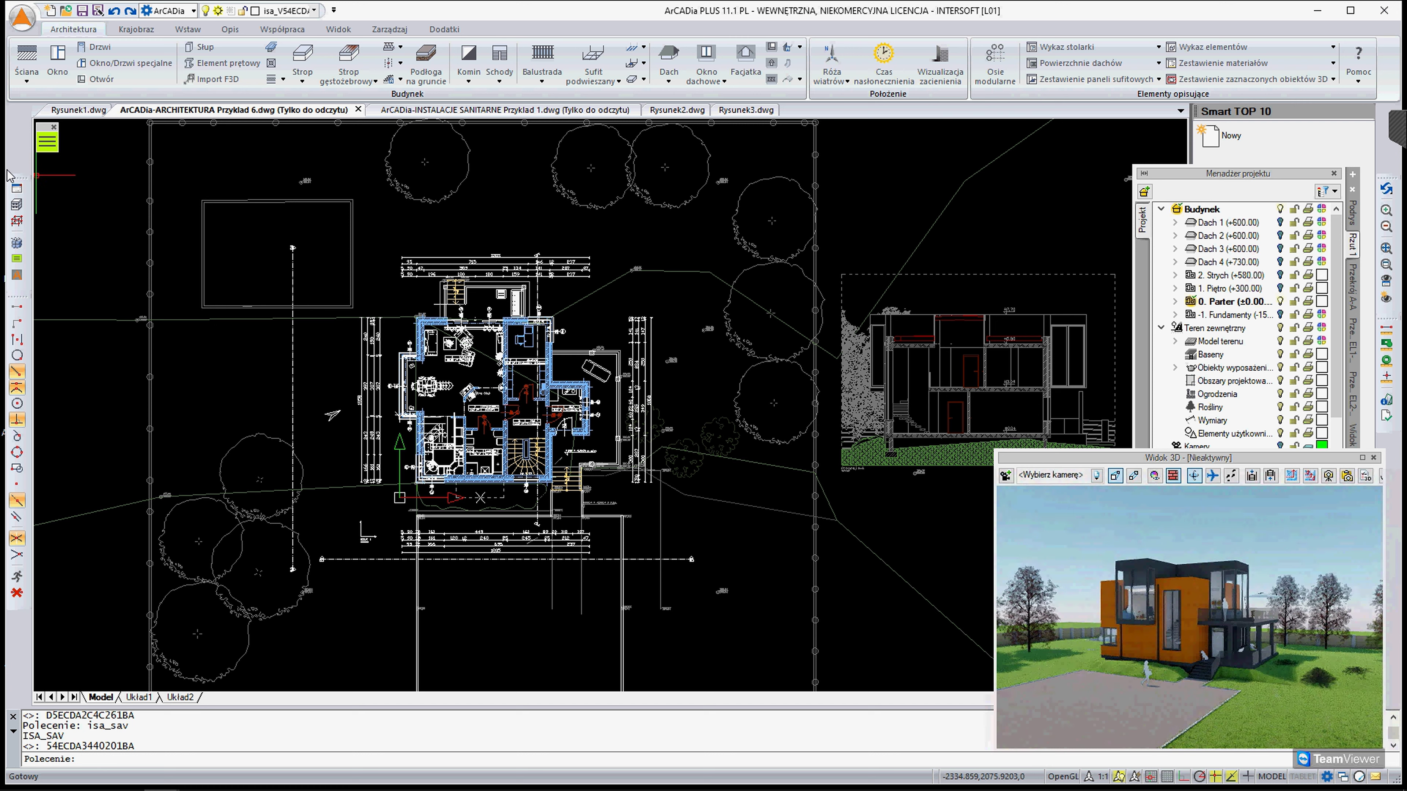
pyautogui.moveTo(15, 159); pyautogui.dragTo(18, 125)
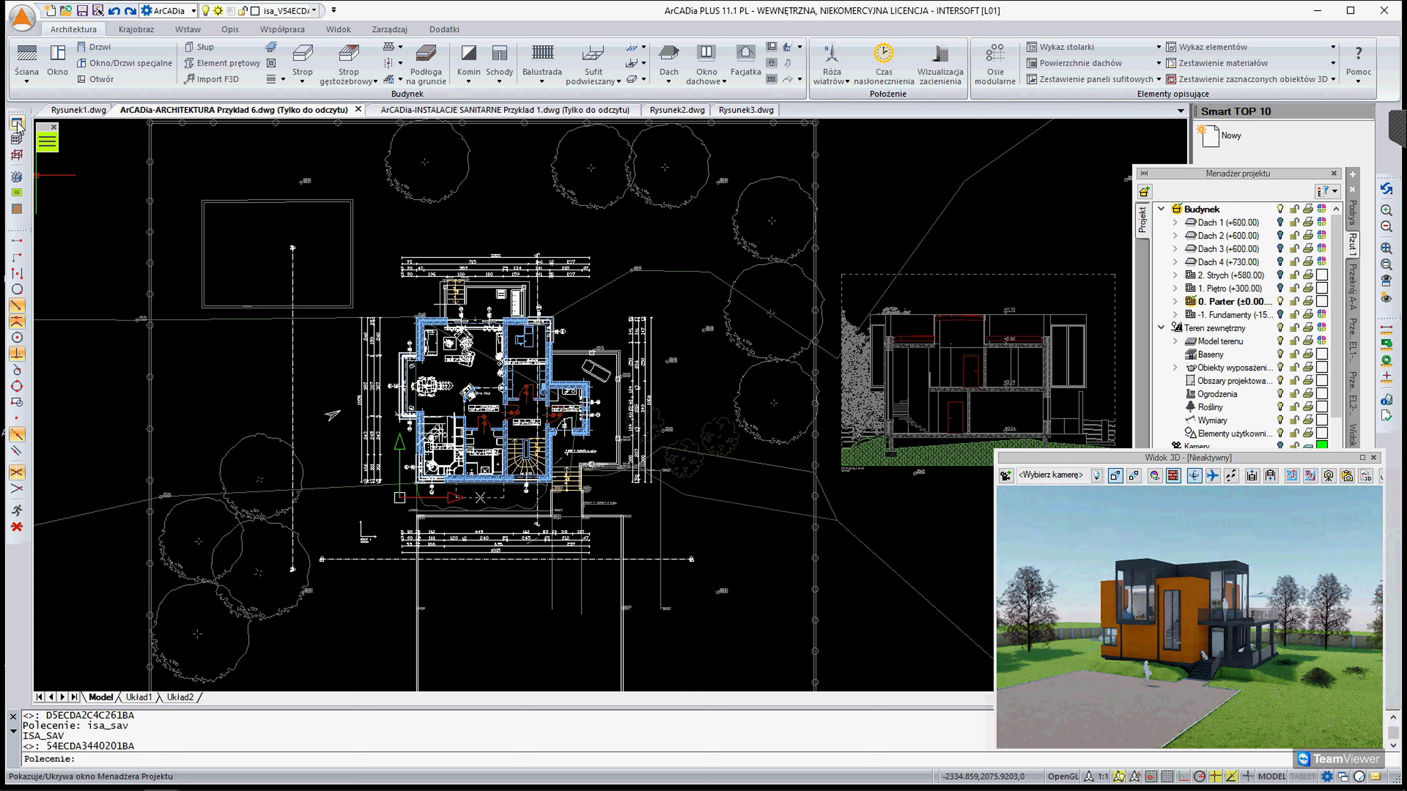
# Toggle the project manager off and on, then move it up and left
pyautogui.click(18, 125)
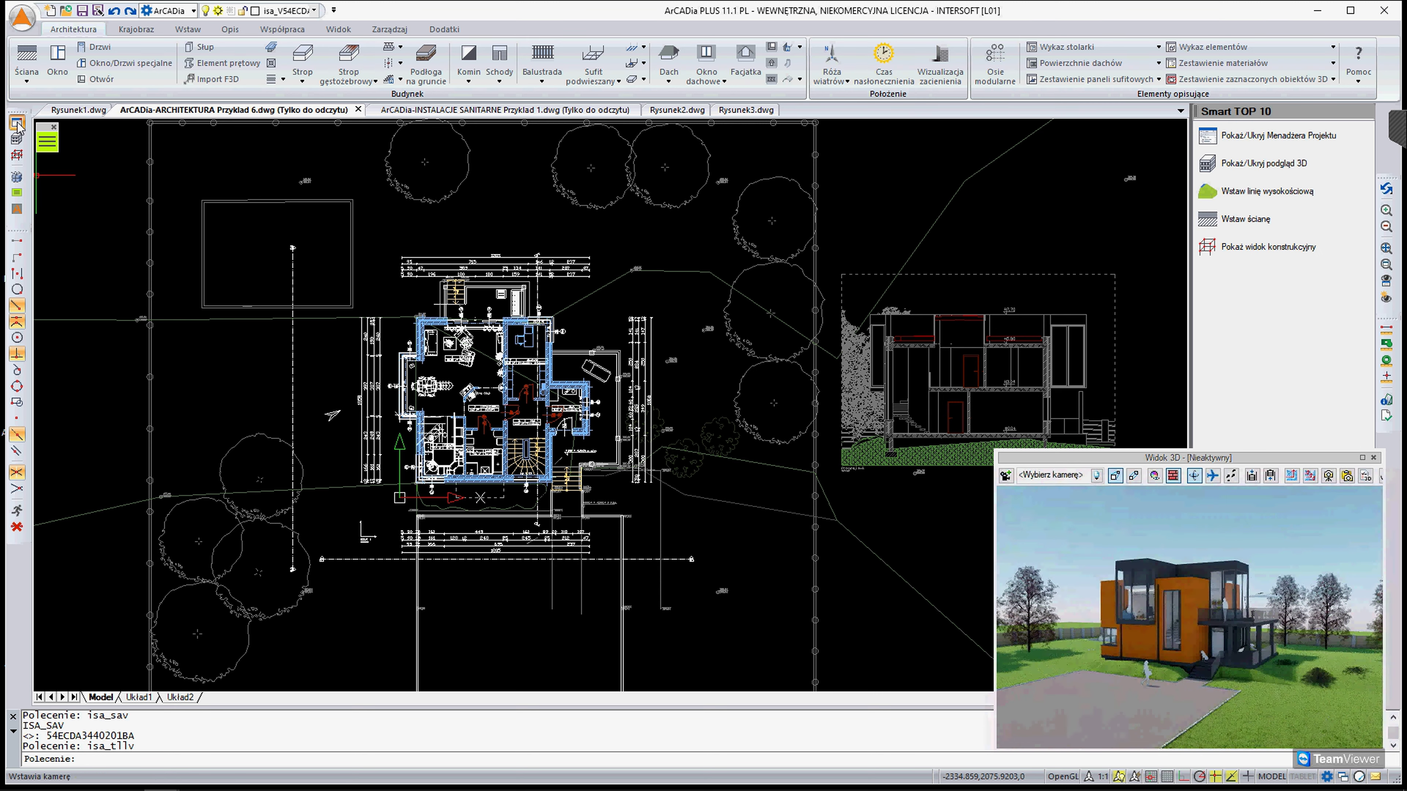
pyautogui.click(1268, 135)
pyautogui.moveTo(1272, 183); pyautogui.dragTo(1196, 133)
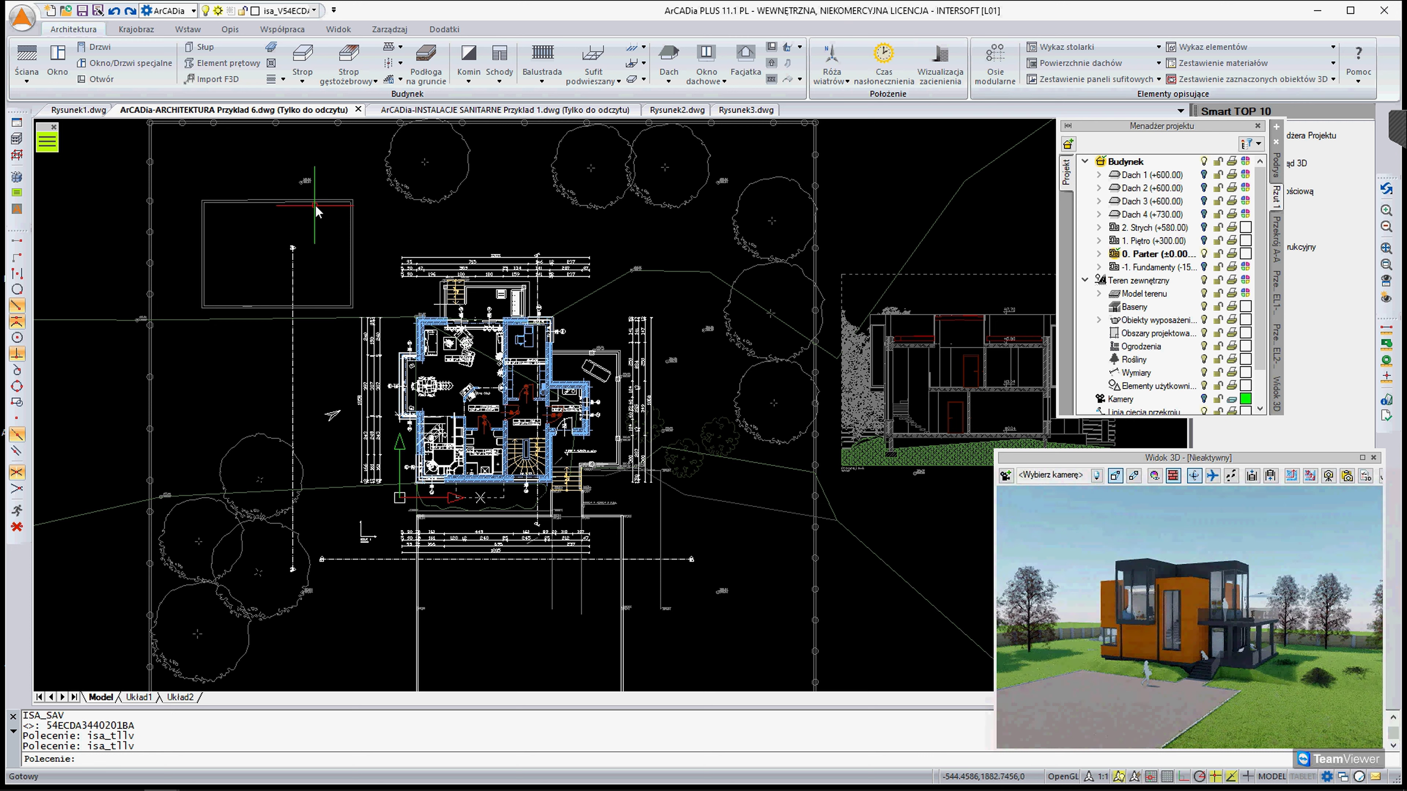
# Toggle the project manager, glance at Zarządzaj tools, and toggle the 3D preview off and on
pyautogui.click(15, 130)
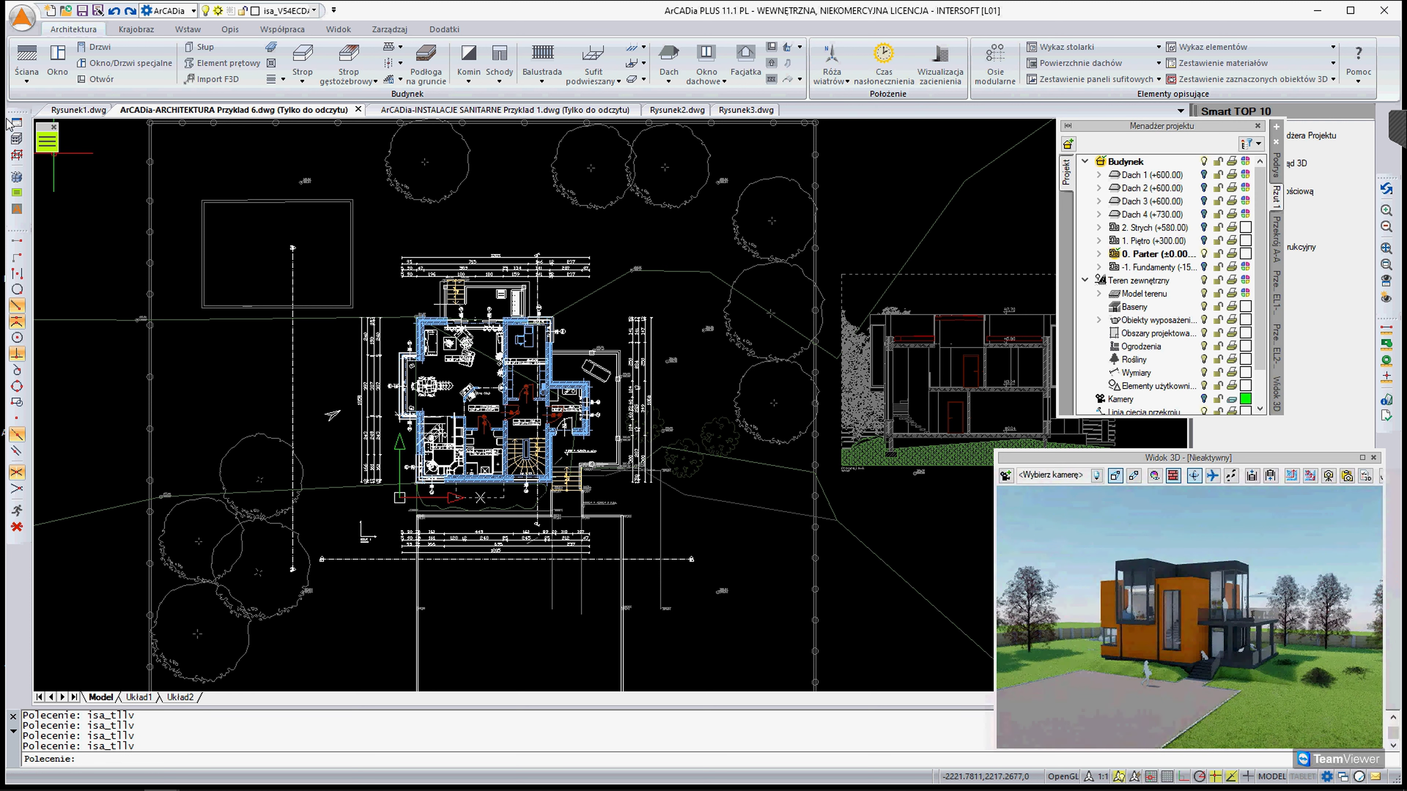
pyautogui.click(404, 30)
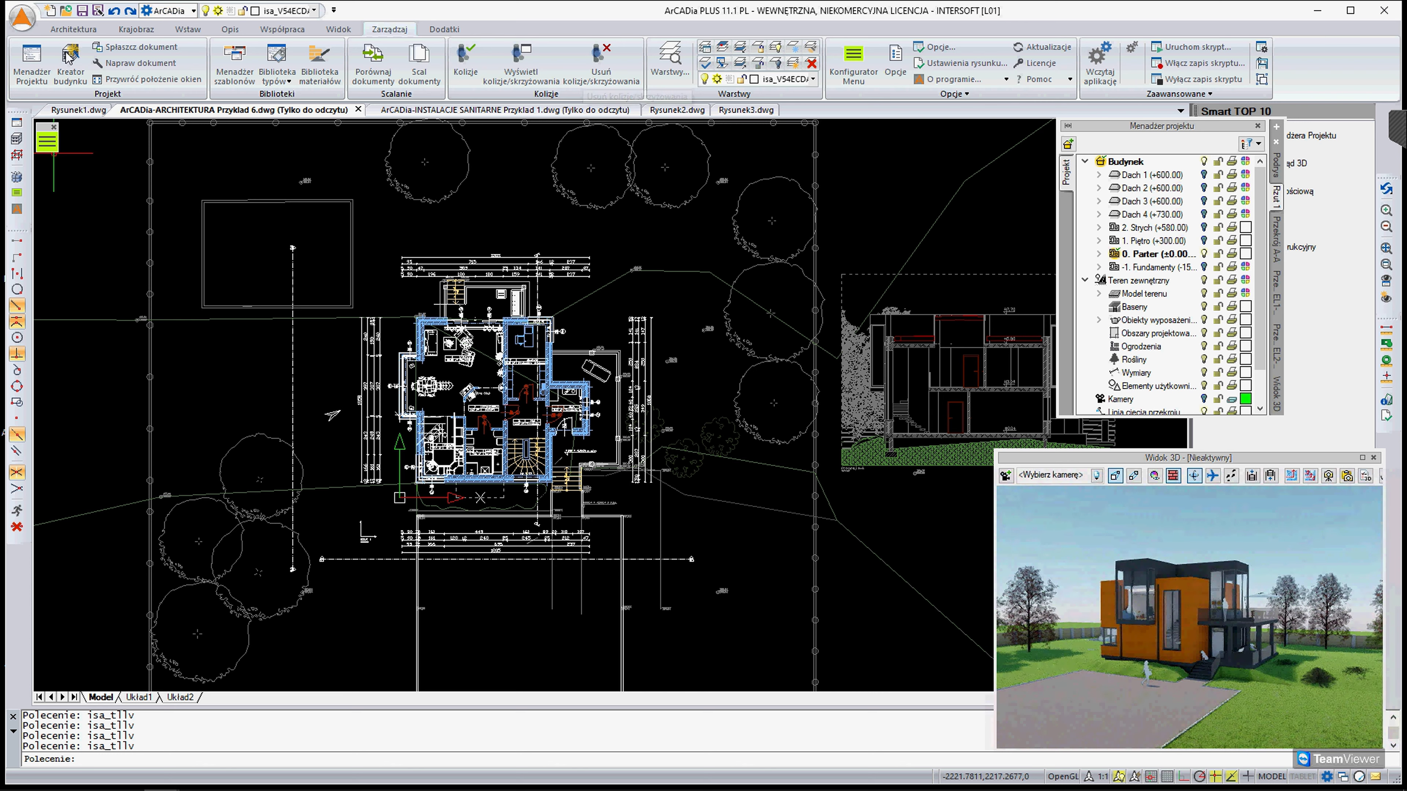
pyautogui.click(74, 29)
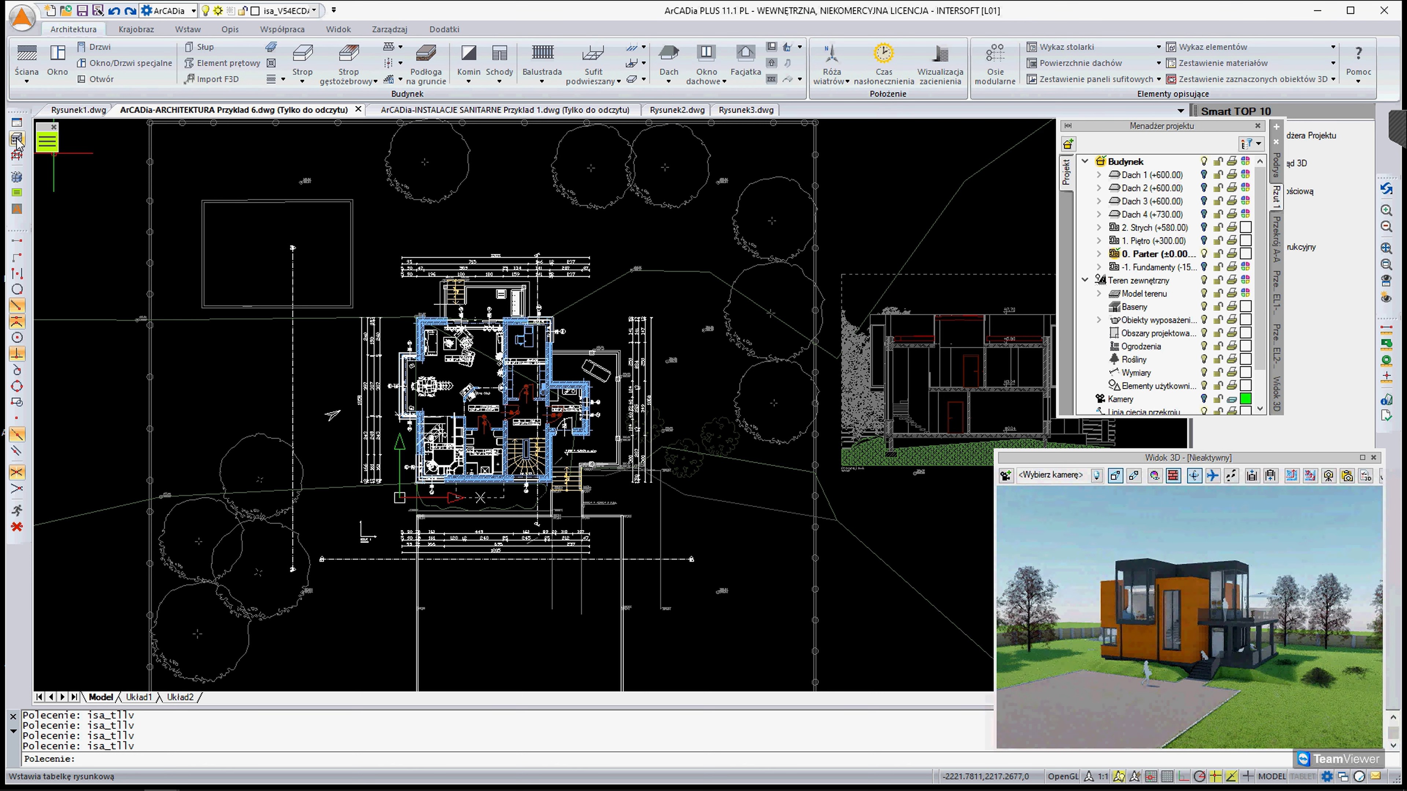
pyautogui.click(18, 143)
pyautogui.click(18, 143)
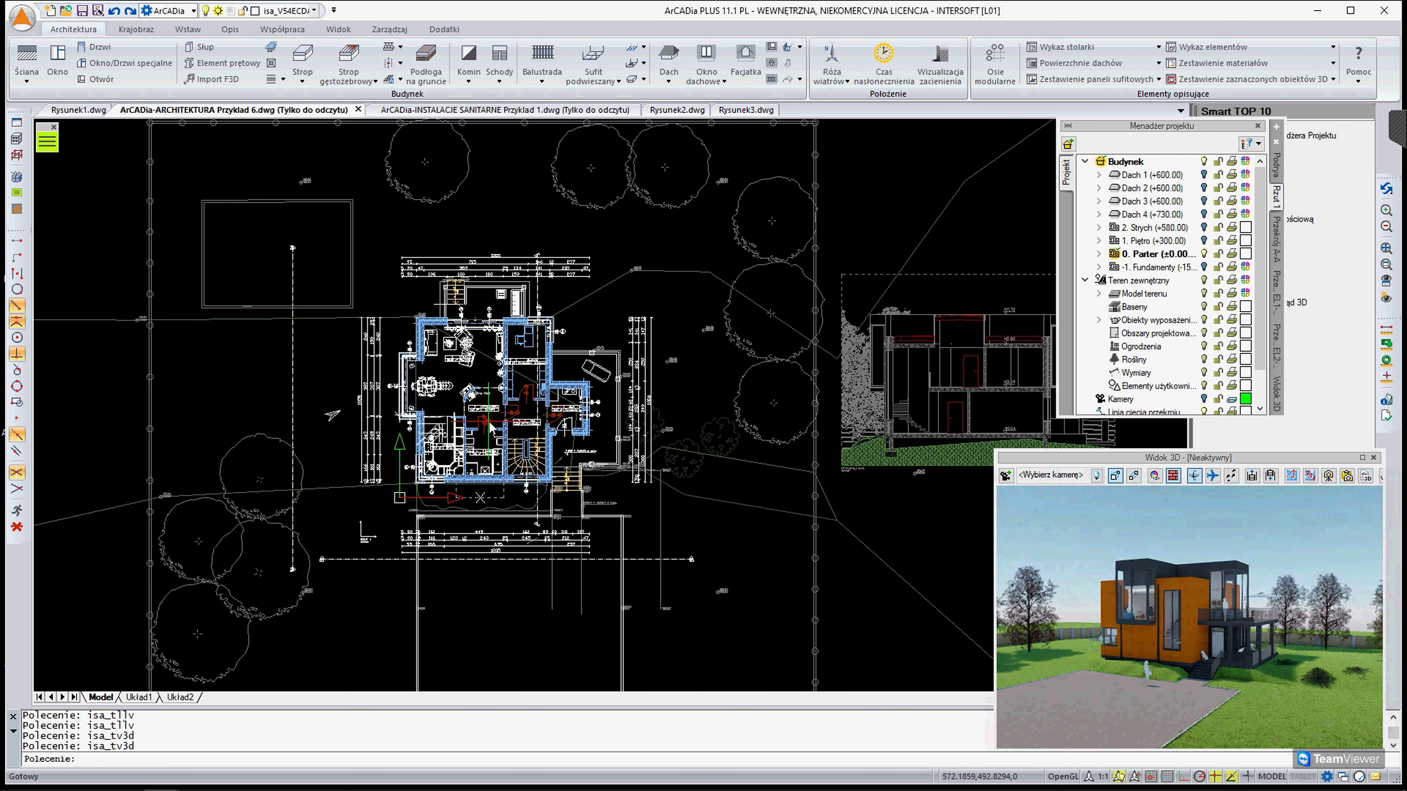
# Pan over the house elevation and cross-section, then switch to the INSTALACJE SANITARNE Przyklad 1 drawing
pyautogui.scroll(2, 488, 427)
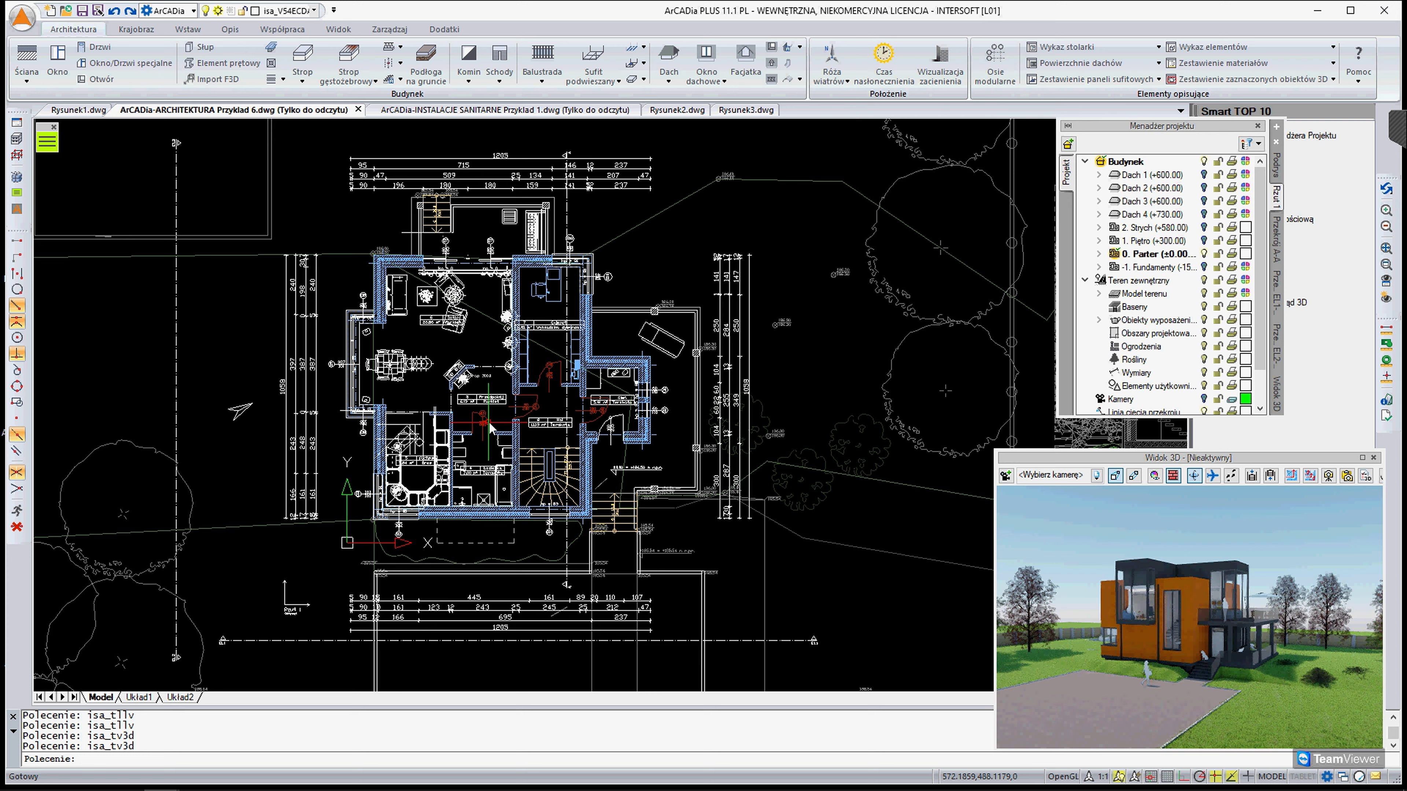
pyautogui.moveTo(1195, 593)
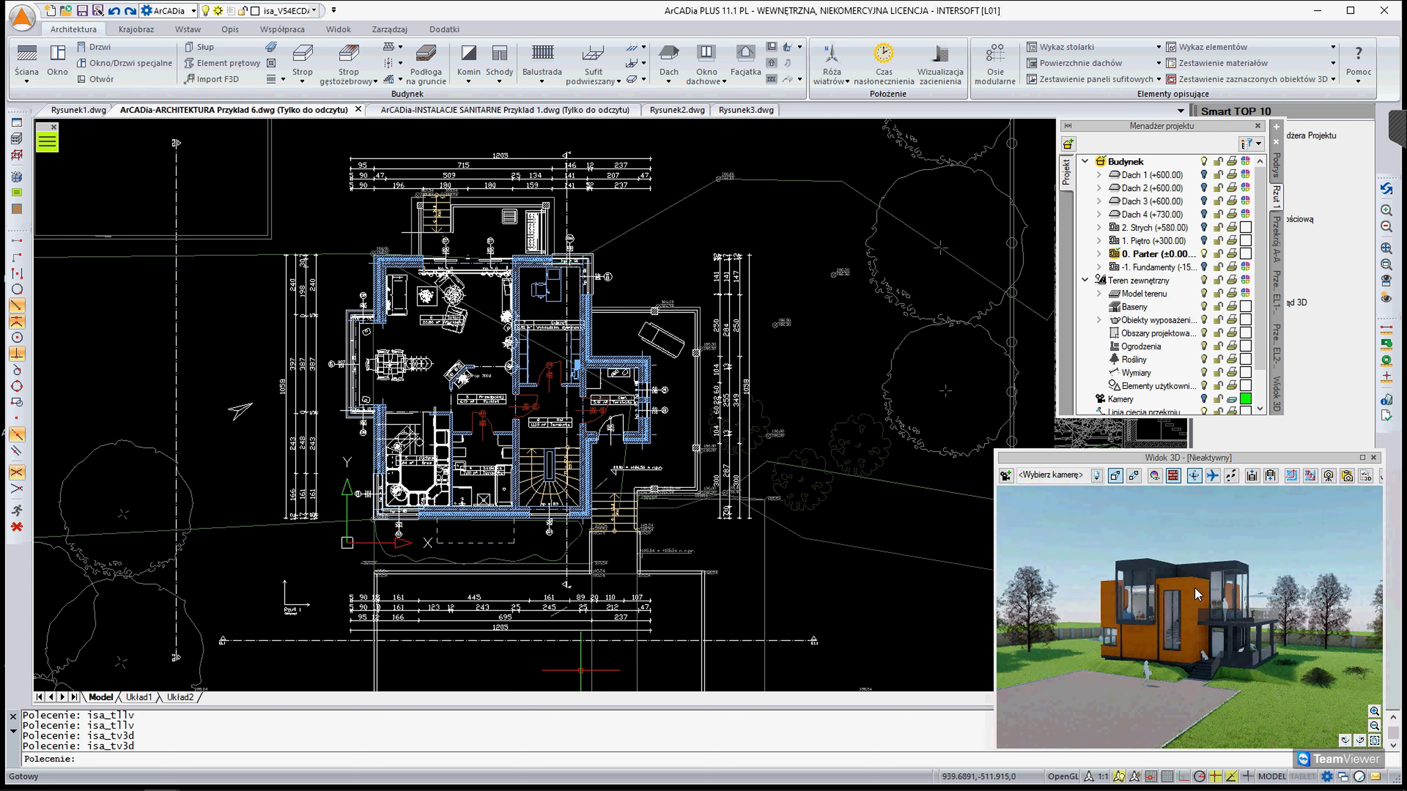
pyautogui.moveTo(786, 166); pyautogui.dragTo(721, 309, button='middle')
pyautogui.scroll(2, 470, 506)
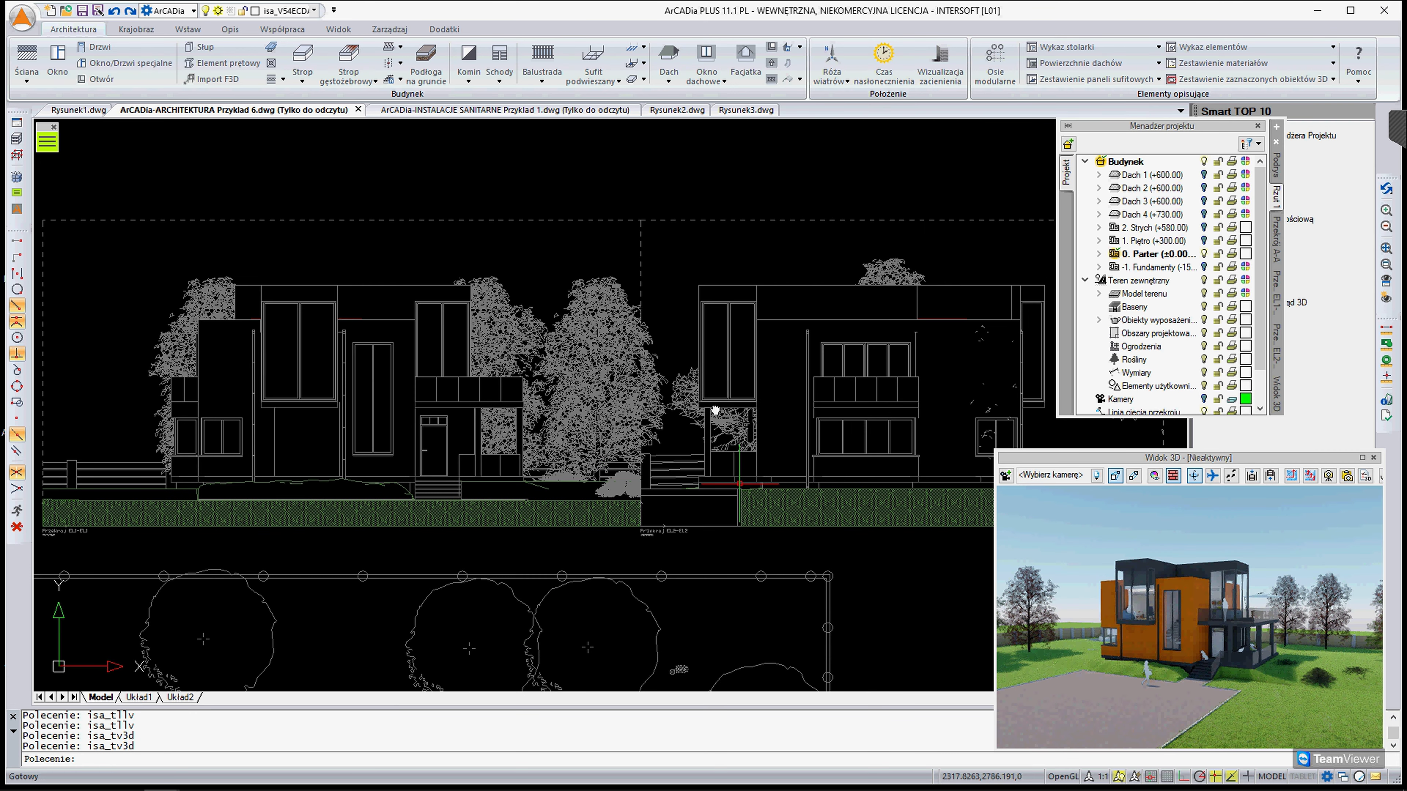
pyautogui.scroll(-2, 683, 469)
pyautogui.moveTo(683, 468); pyautogui.dragTo(500, 170, button='middle')
pyautogui.moveTo(347, 371); pyautogui.dragTo(937, 326, button='middle')
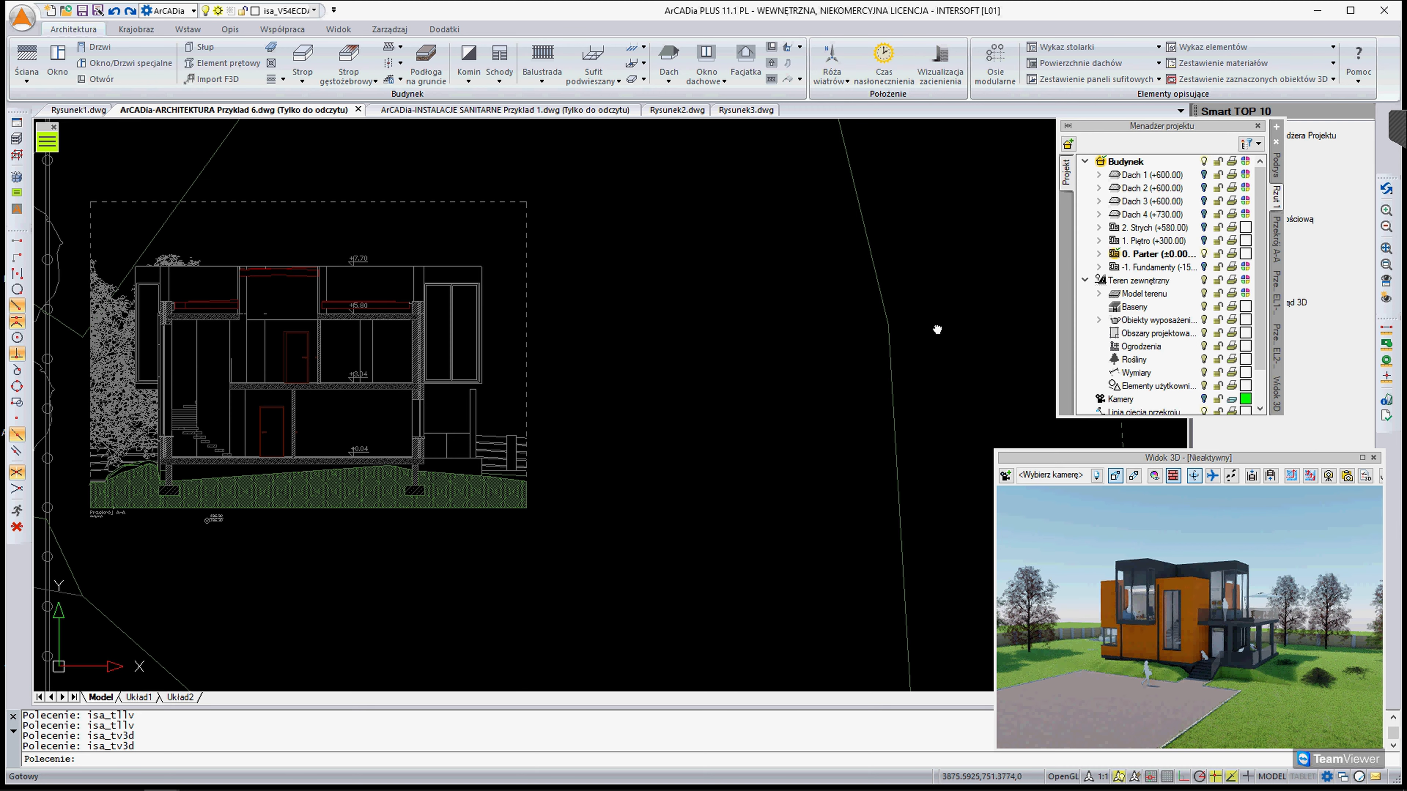
pyautogui.scroll(-2, 769, 258)
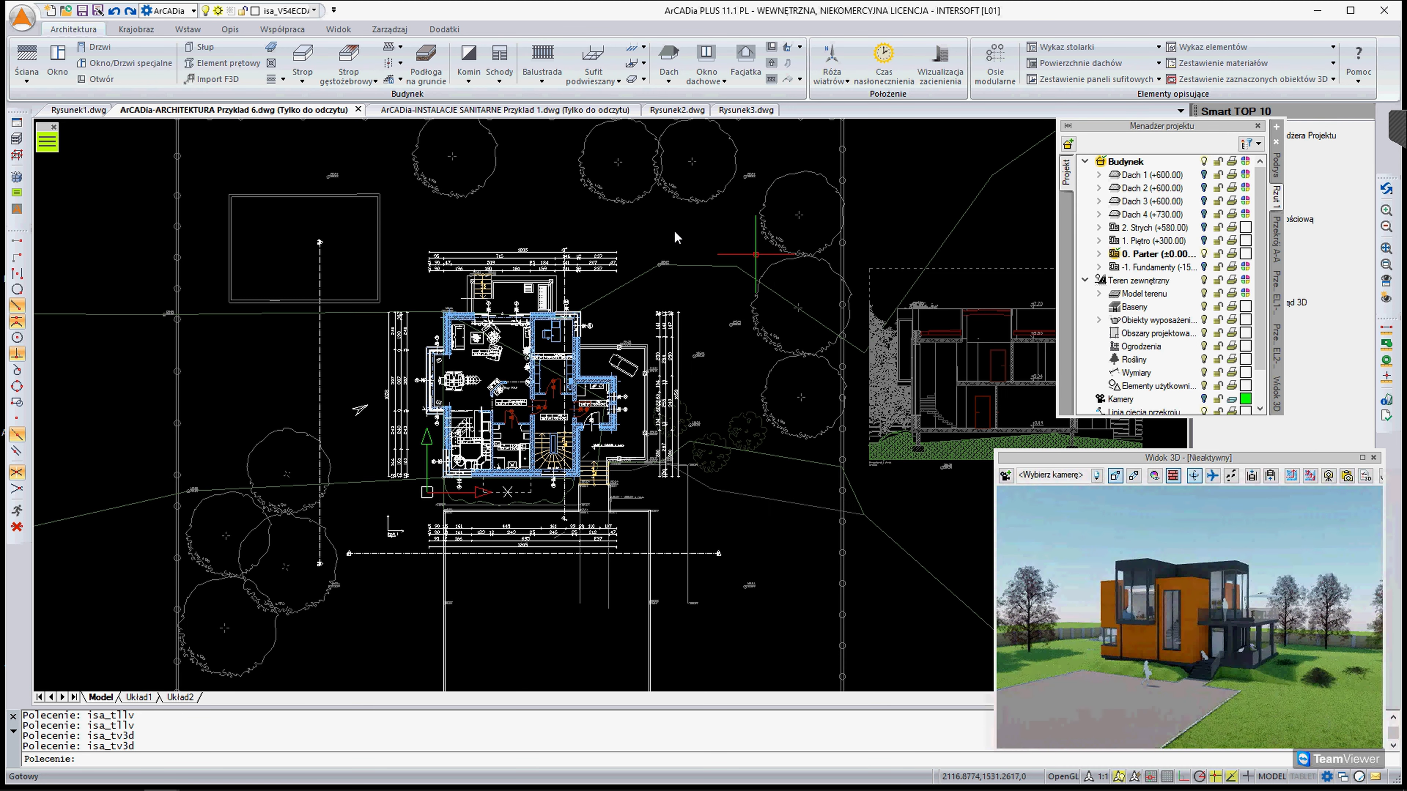
pyautogui.click(500, 109)
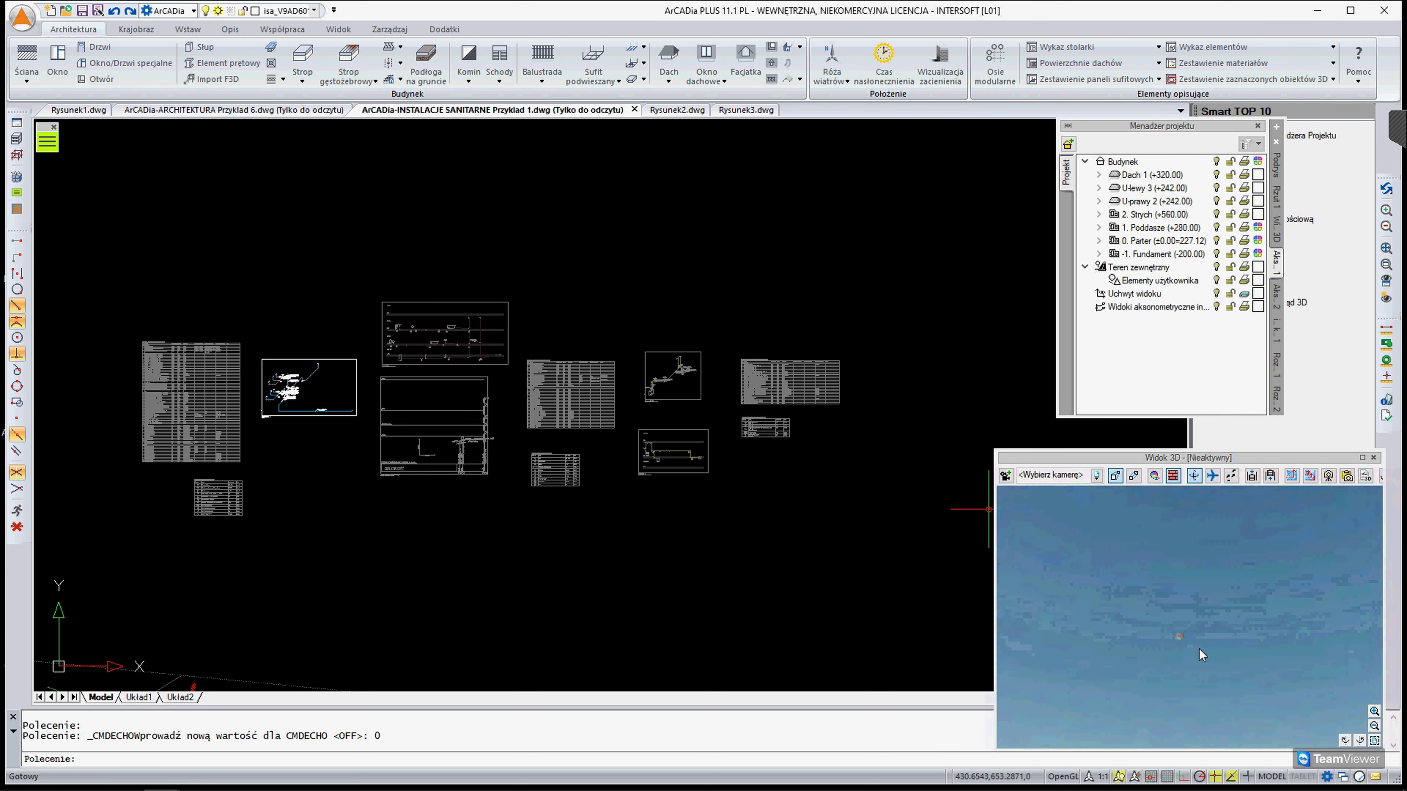
# Zoom in and pan to recentre the sanitary installation drawing sheets
pyautogui.scroll(5, 1173, 670)
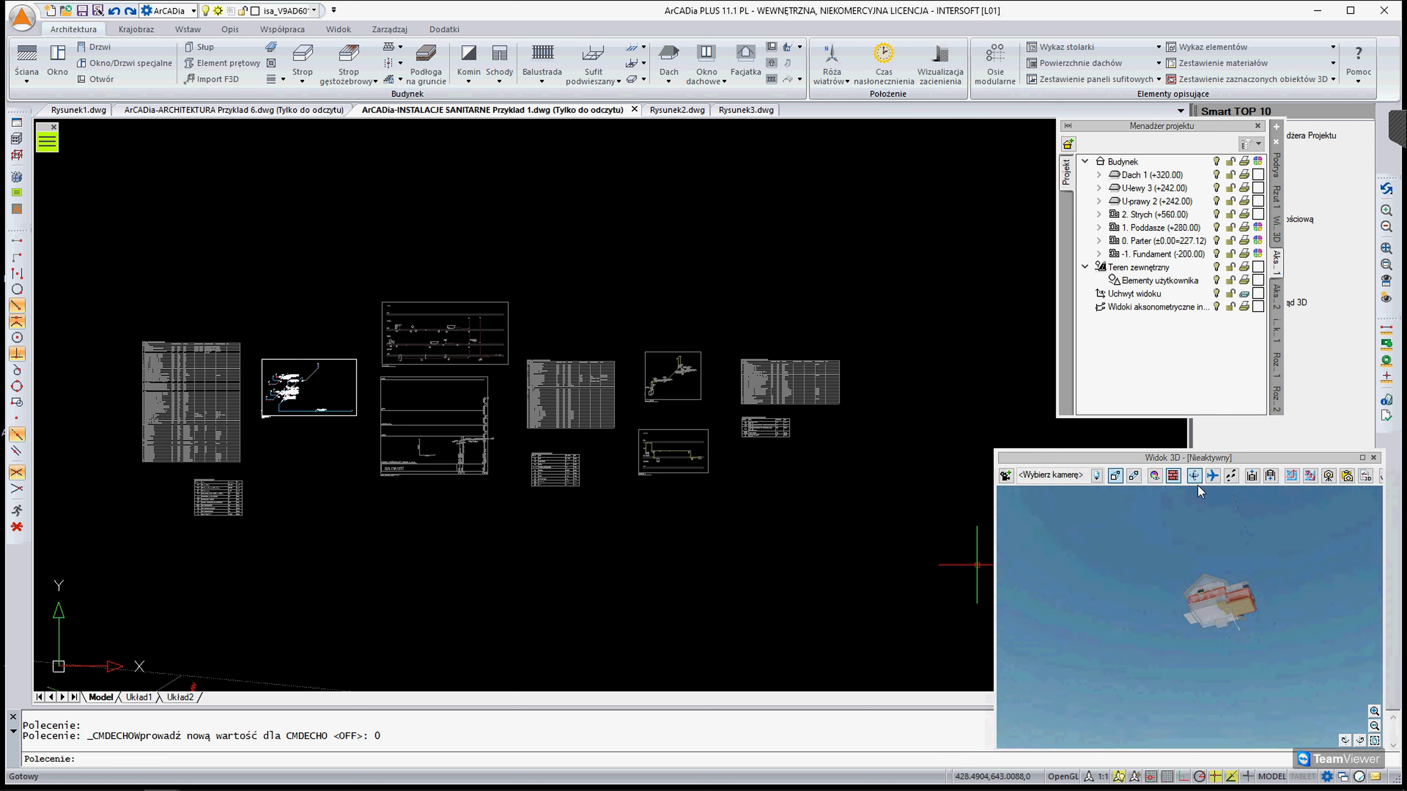
pyautogui.scroll(1, 1229, 619)
pyautogui.scroll(1, 1229, 619)
pyautogui.scroll(1, 1229, 620)
pyautogui.scroll(3, 656, 422)
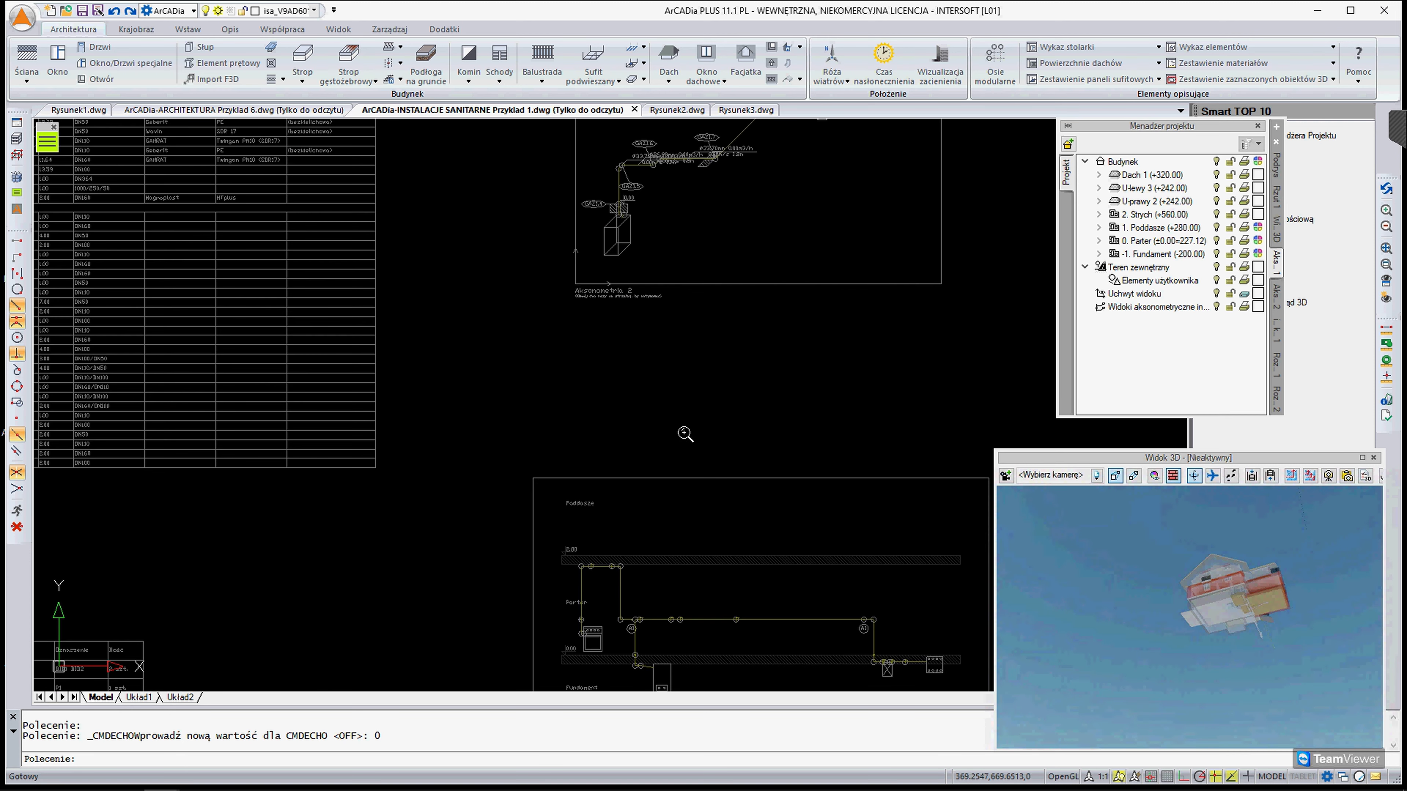
pyautogui.scroll(-2, 686, 435)
pyautogui.moveTo(587, 432); pyautogui.dragTo(853, 409, button='middle')
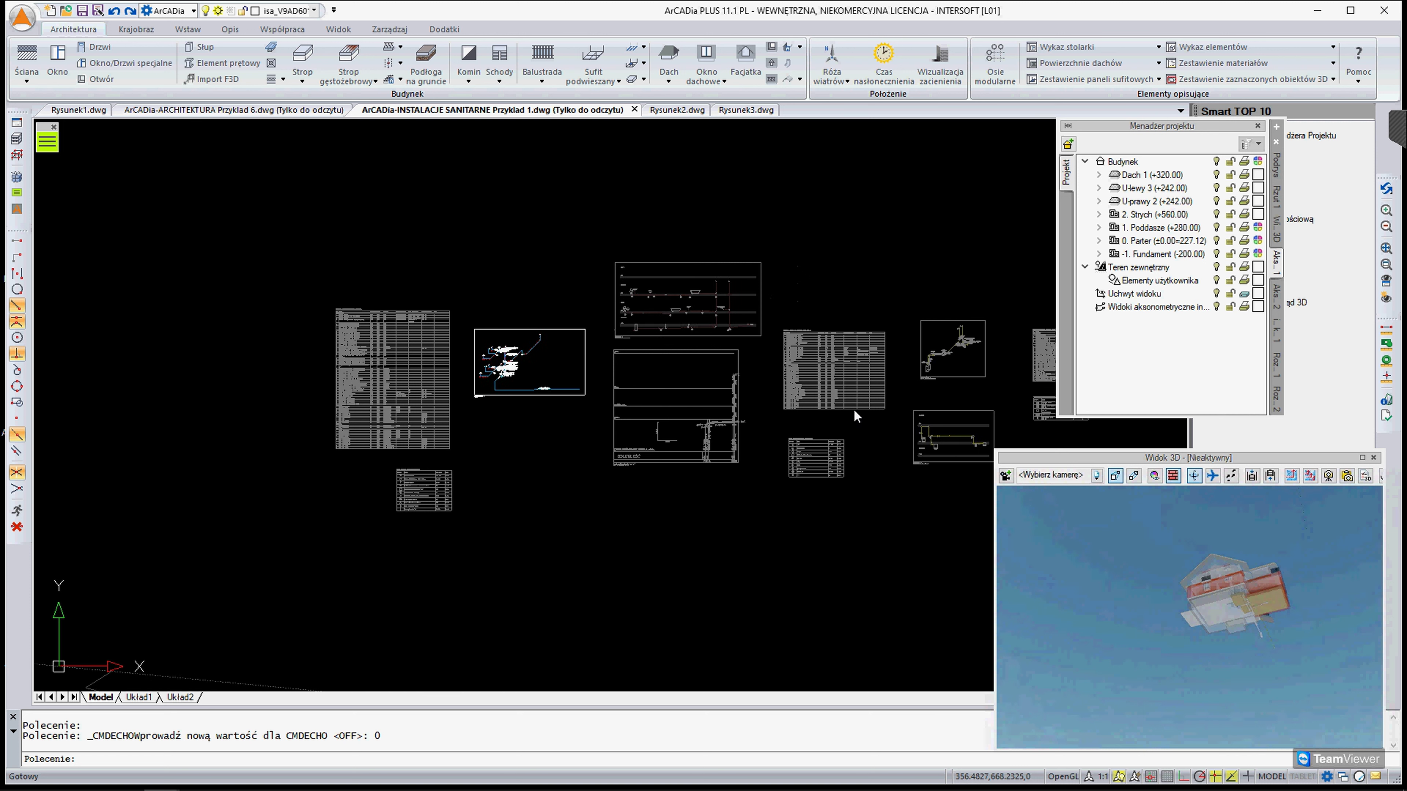
pyautogui.scroll(2, 853, 409)
pyautogui.scroll(-2, 826, 417)
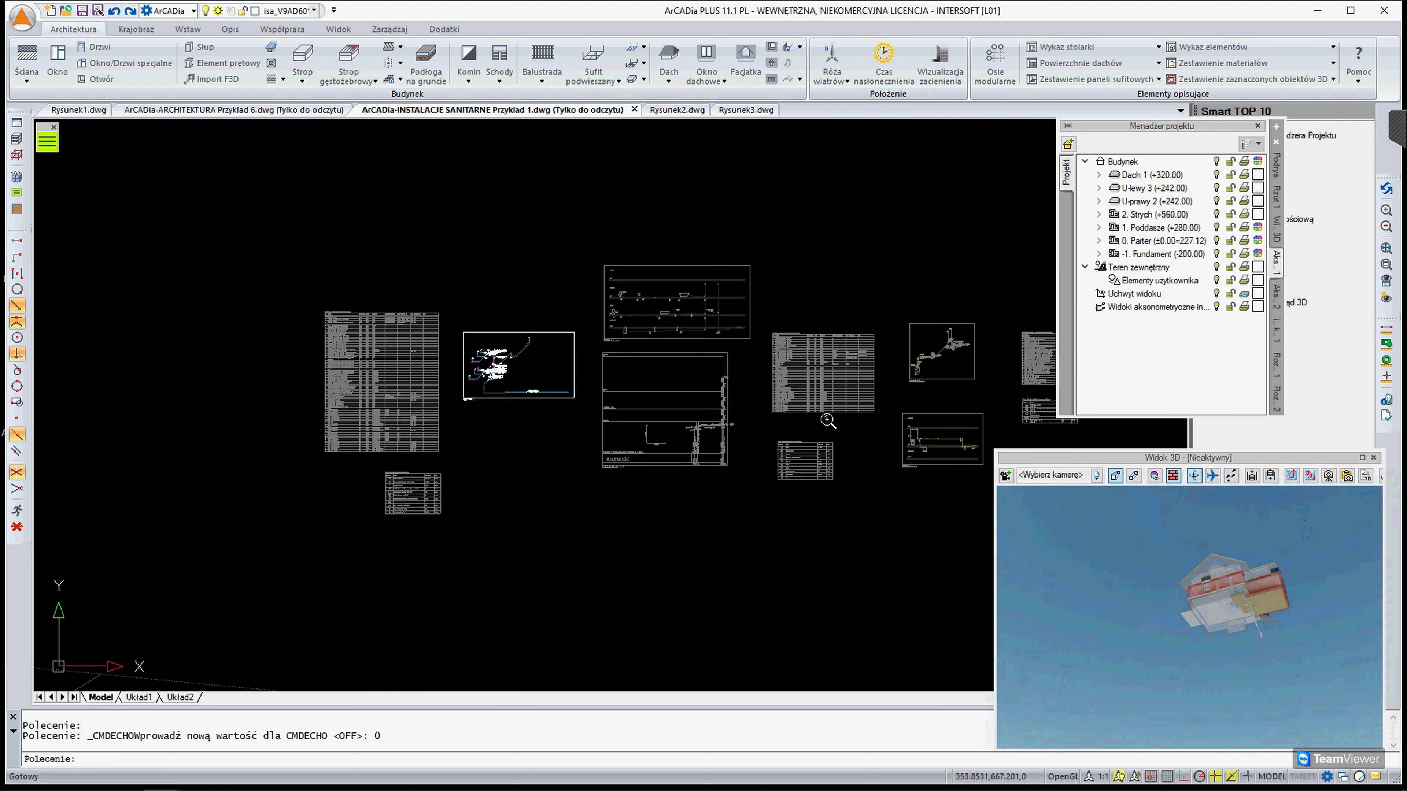
pyautogui.moveTo(728, 424)
pyautogui.mouseDown(button='middle')
pyautogui.moveTo(447, 435)
pyautogui.moveTo(913, 481)
pyautogui.mouseUp(button='middle')
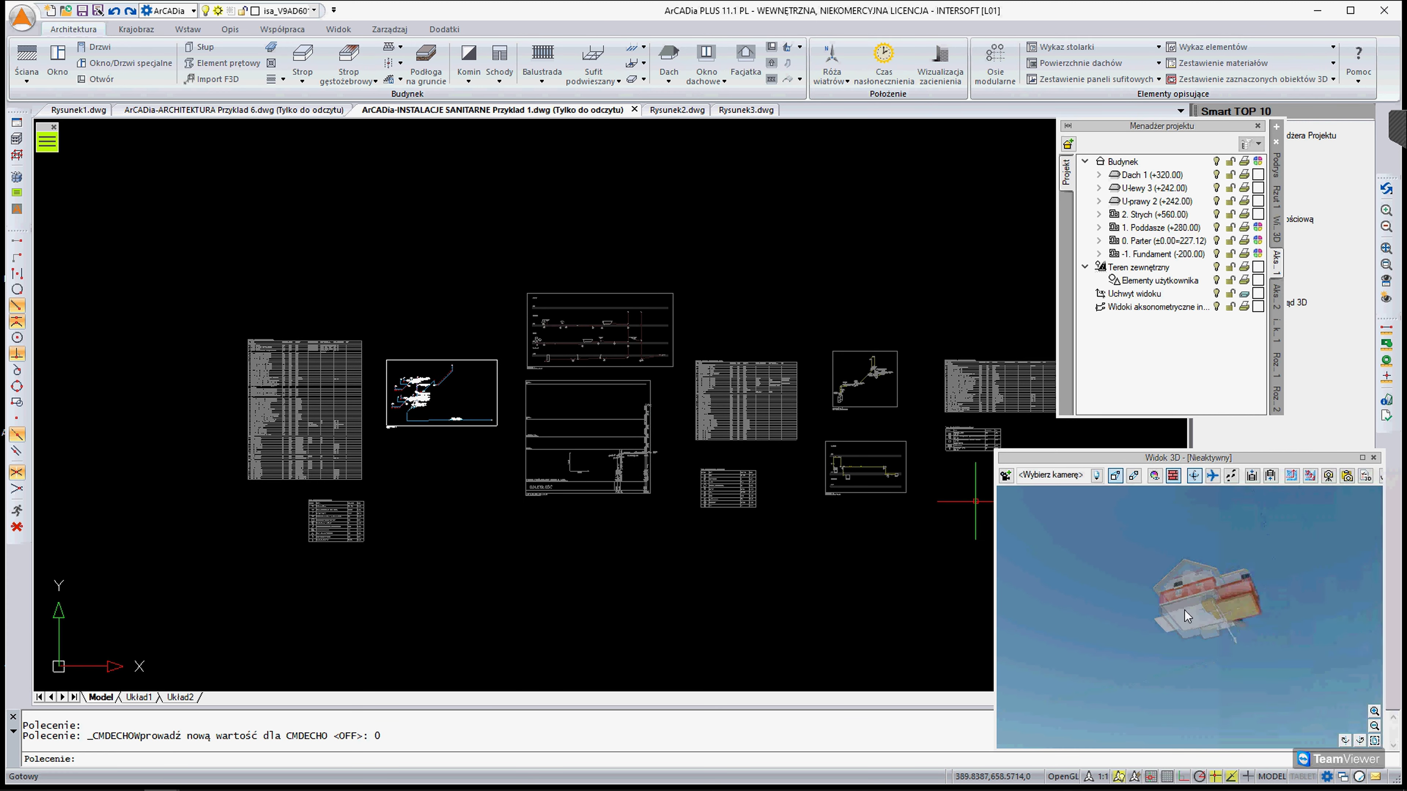
# Zoom into the 3D house and orbit it to view its pipework from below
pyautogui.scroll(3, 1239, 582)
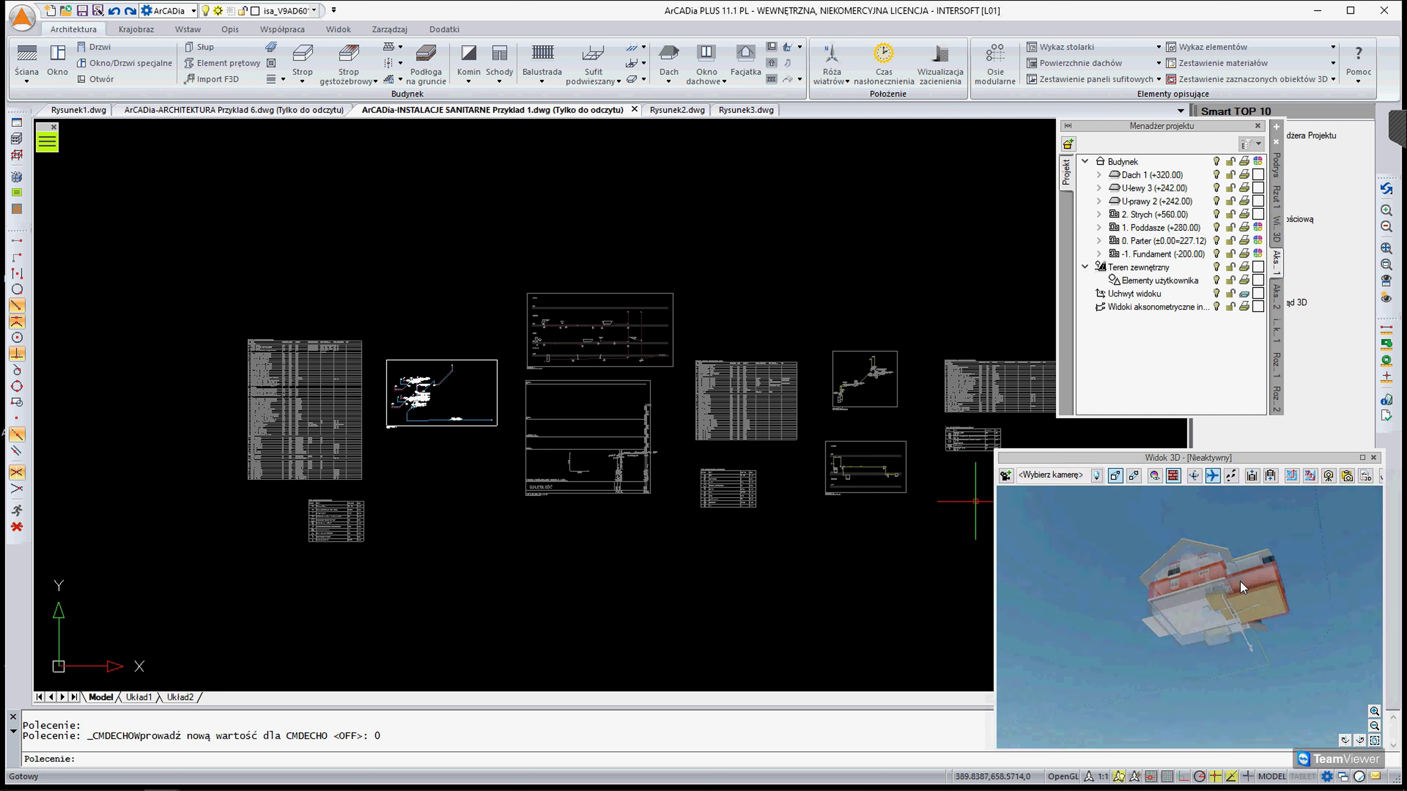
pyautogui.scroll(2, 1240, 582)
pyautogui.scroll(2, 1240, 582)
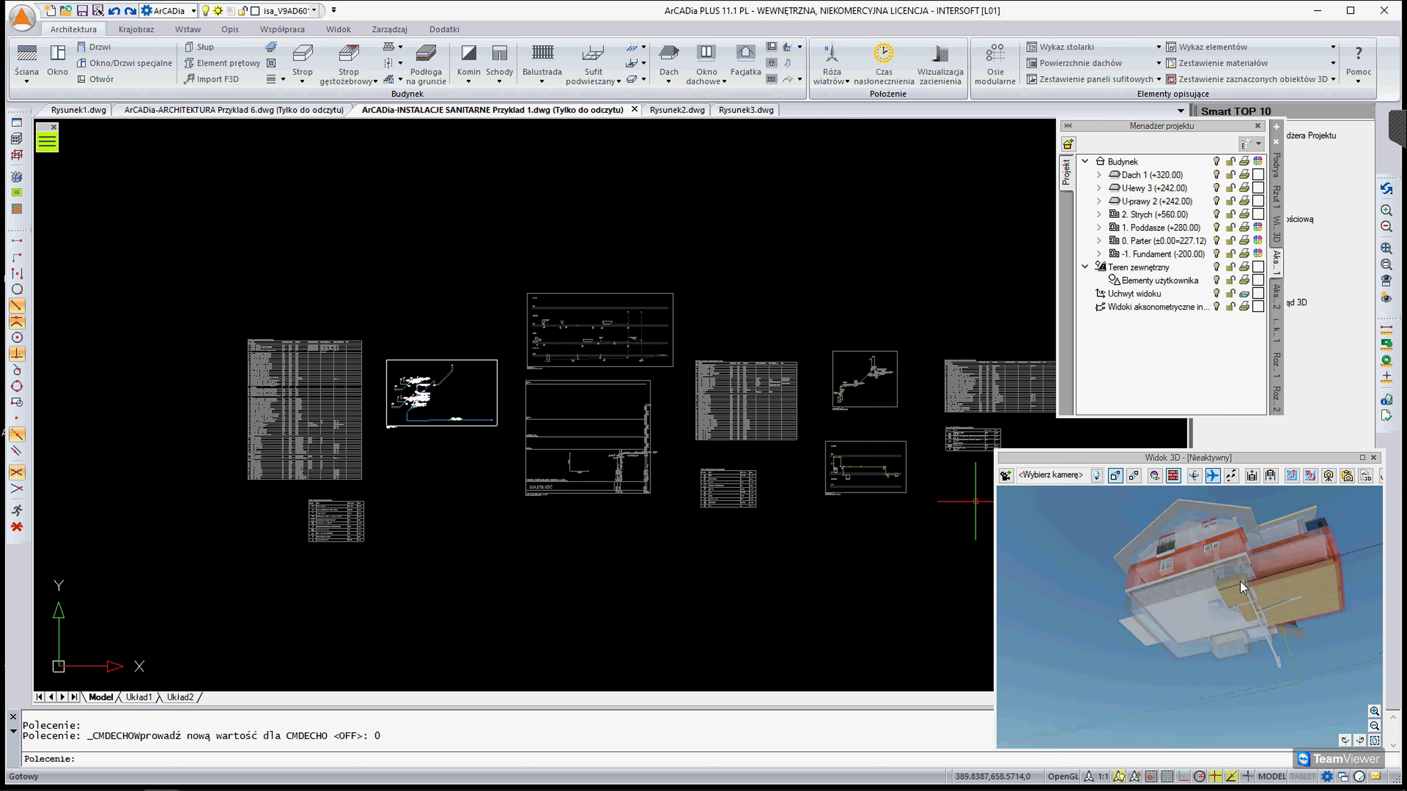
pyautogui.scroll(1, 1240, 582)
pyautogui.scroll(1, 1239, 582)
pyautogui.scroll(1, 1240, 582)
pyautogui.scroll(1, 1239, 582)
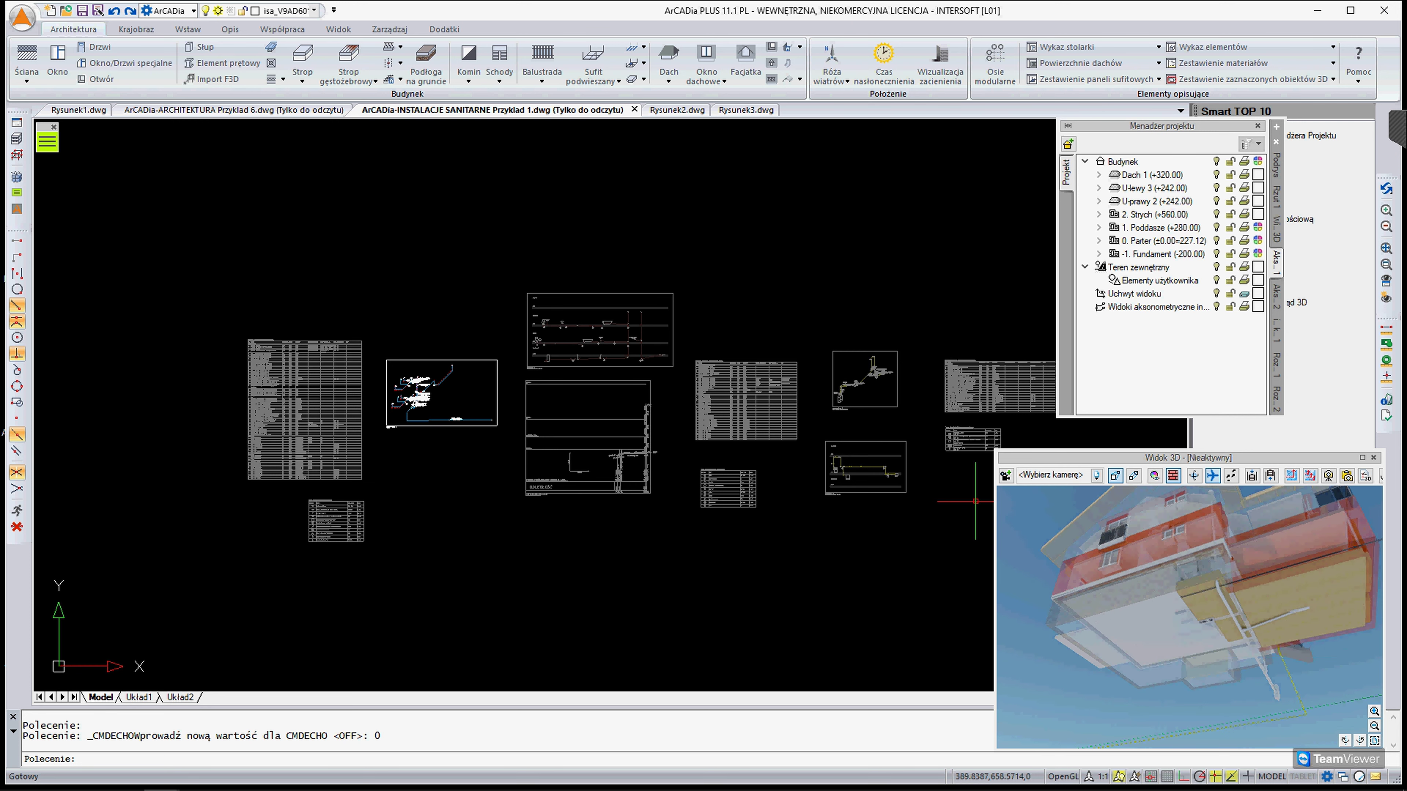
pyautogui.scroll(-2, 1237, 599)
pyautogui.moveTo(1223, 606); pyautogui.dragTo(1222, 619)
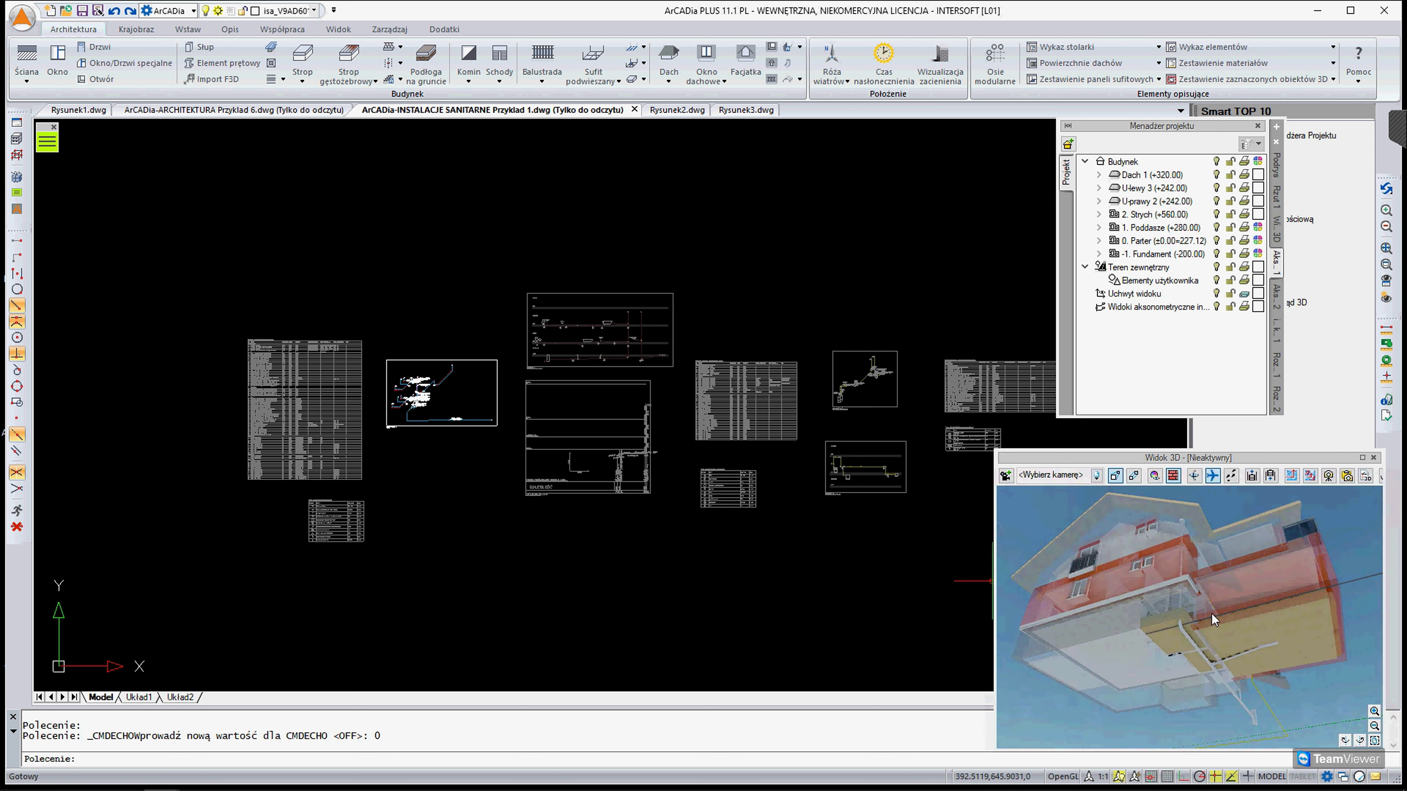
pyautogui.moveTo(1271, 590)
pyautogui.mouseDown()
pyautogui.moveTo(1219, 615)
pyautogui.moveTo(1140, 471)
pyautogui.mouseUp()
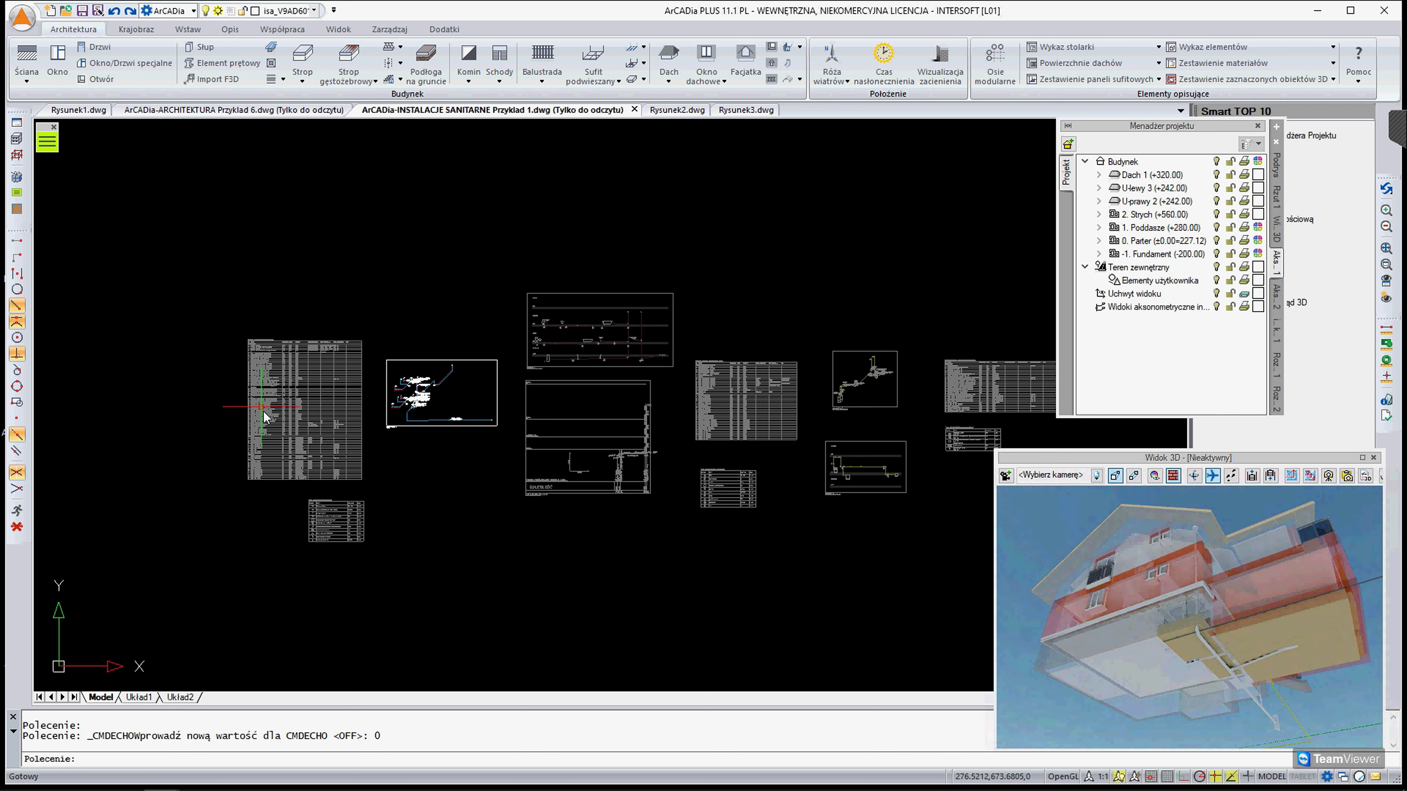
# Zoom onto the Aksonometria 1 pipe diagram, nudge the project manager, and switch to Rzut 1
pyautogui.scroll(2, 466, 405)
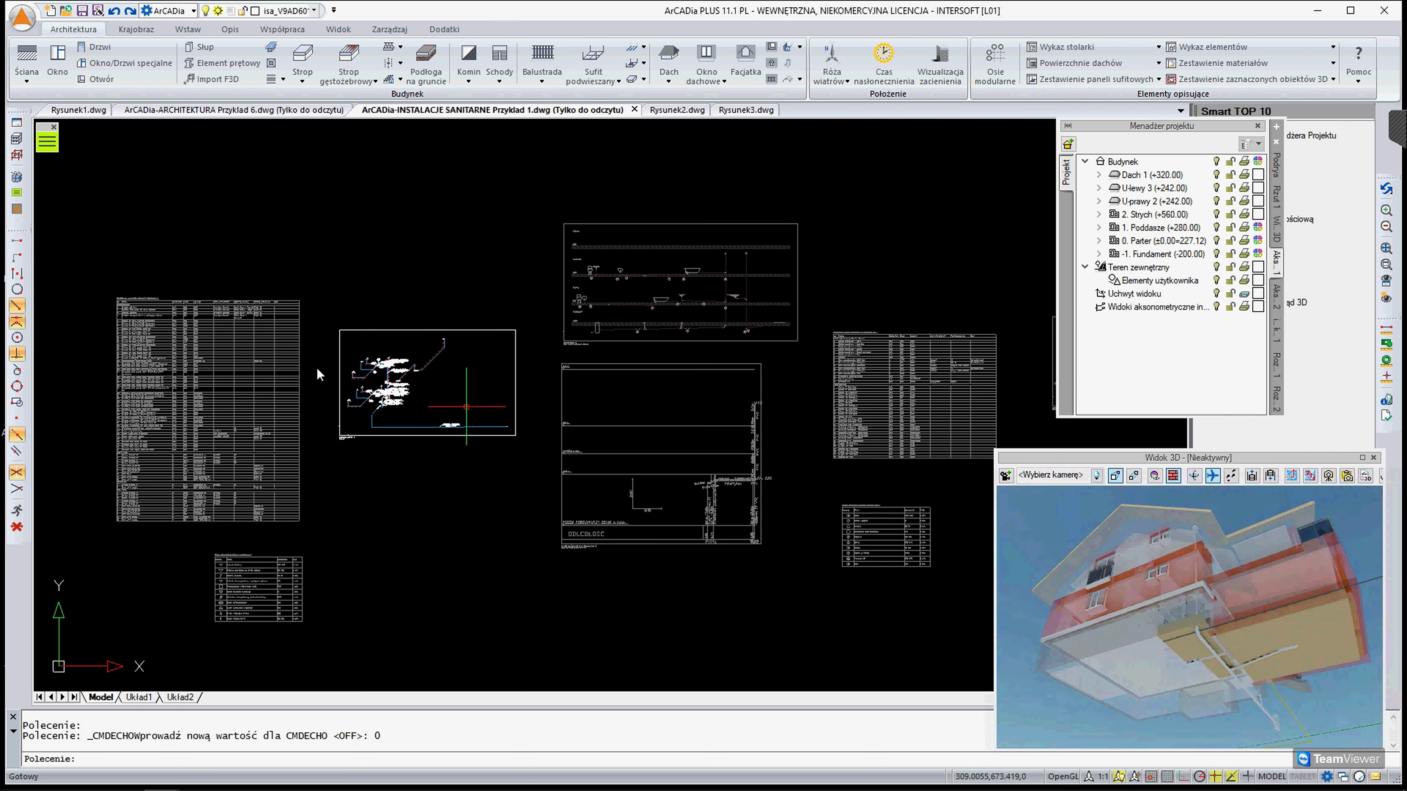
pyautogui.scroll(3, 371, 391)
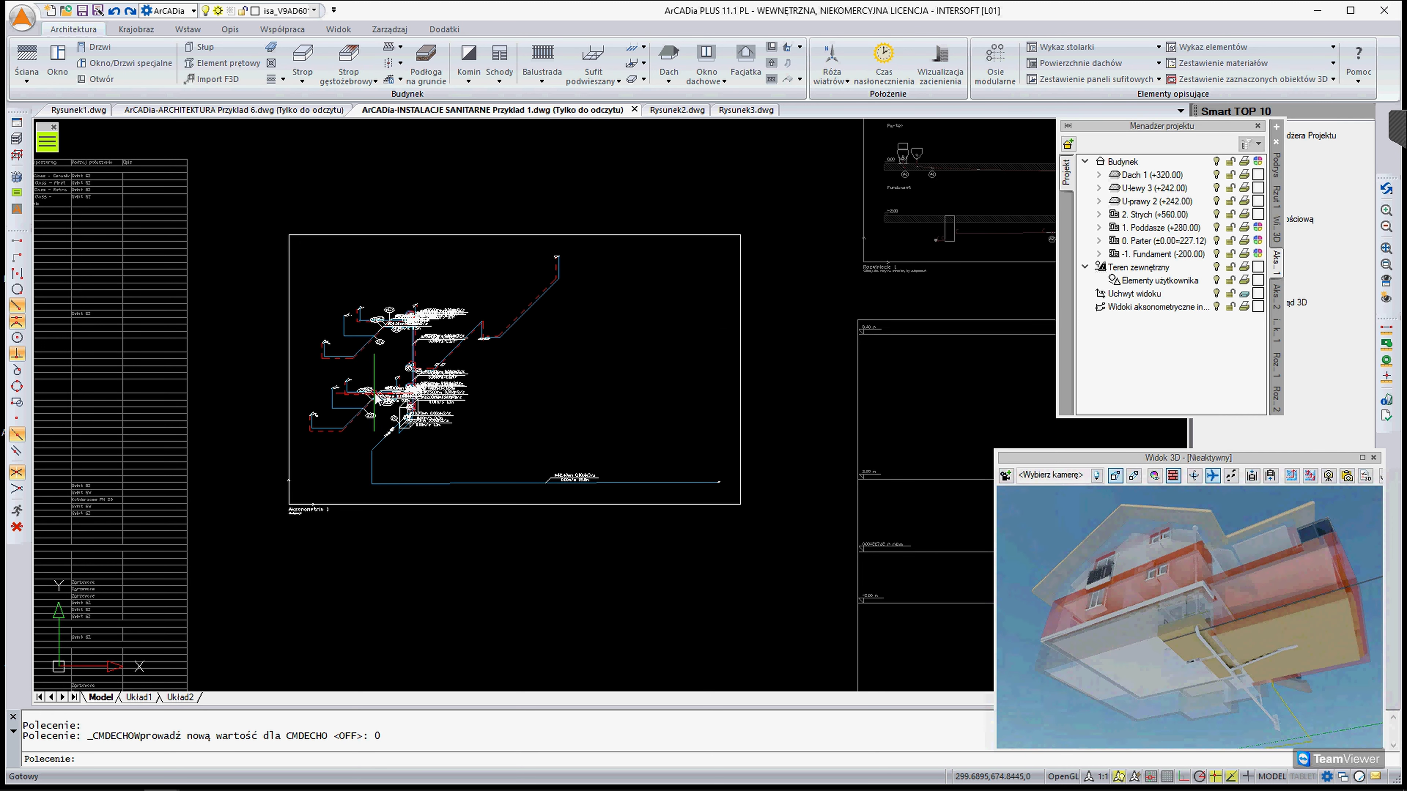
pyautogui.scroll(2, 388, 388)
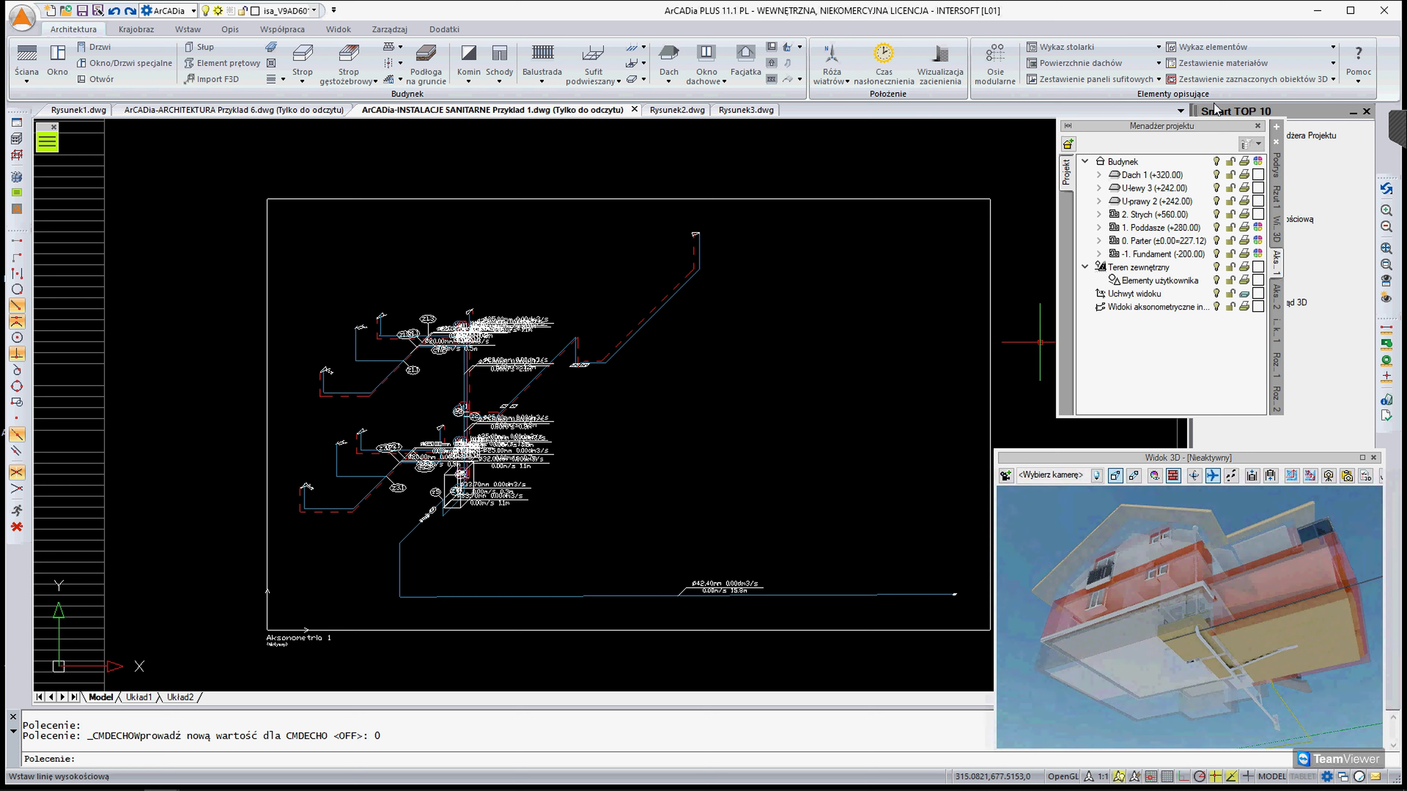
pyautogui.moveTo(1182, 132); pyautogui.dragTo(1189, 130)
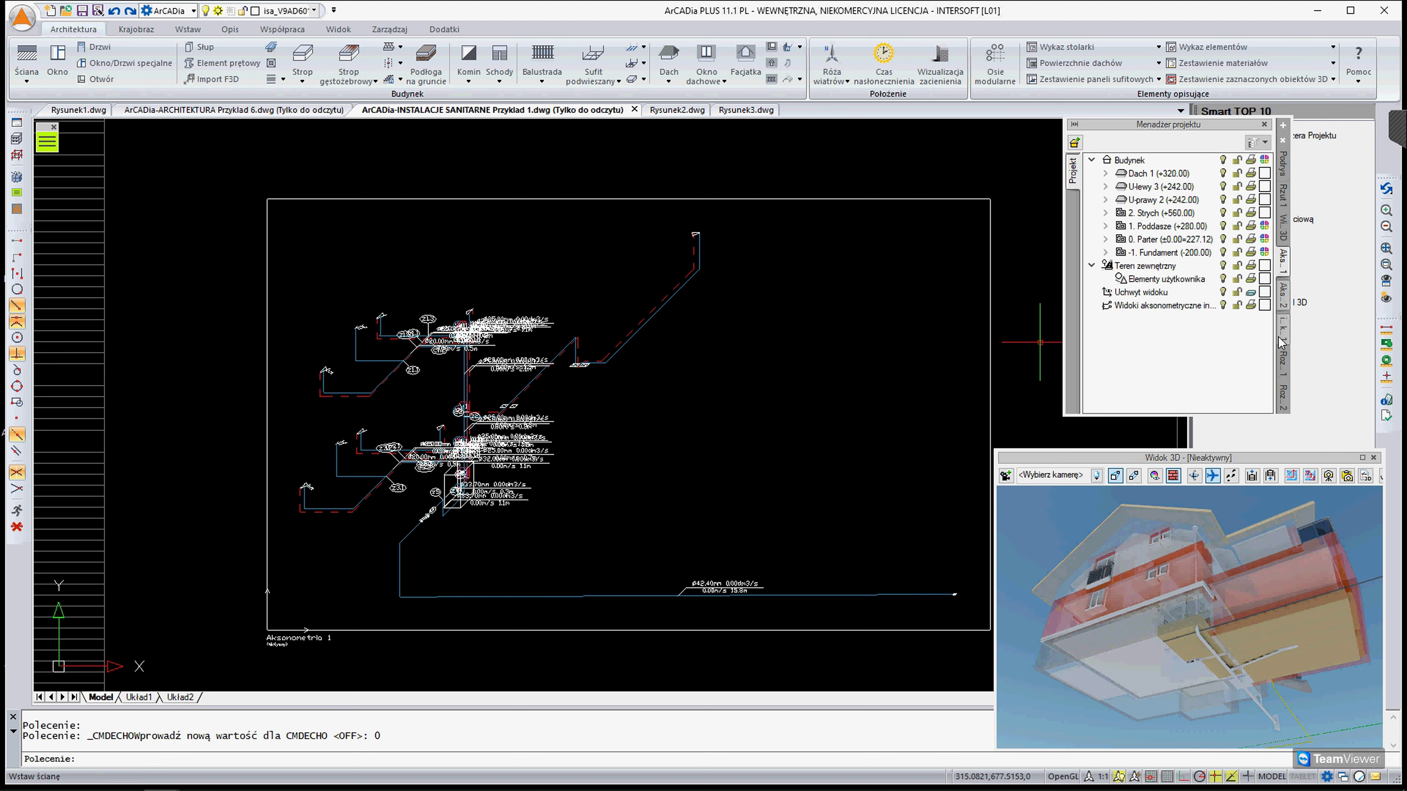
pyautogui.click(1283, 195)
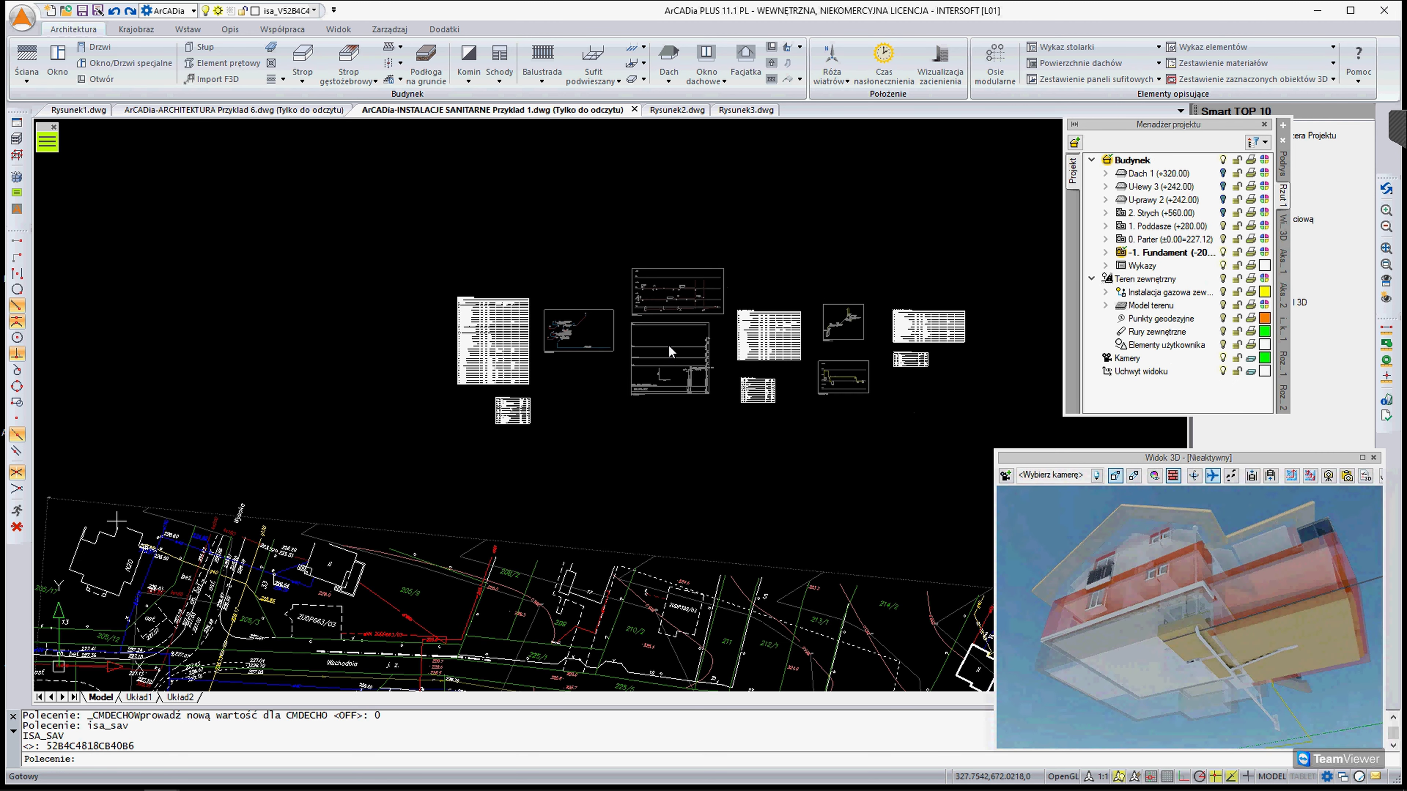
# Pan and zoom in on the house floor plan on the site map, with the 3D preview active
pyautogui.moveTo(754, 477); pyautogui.dragTo(694, 425, button='middle')
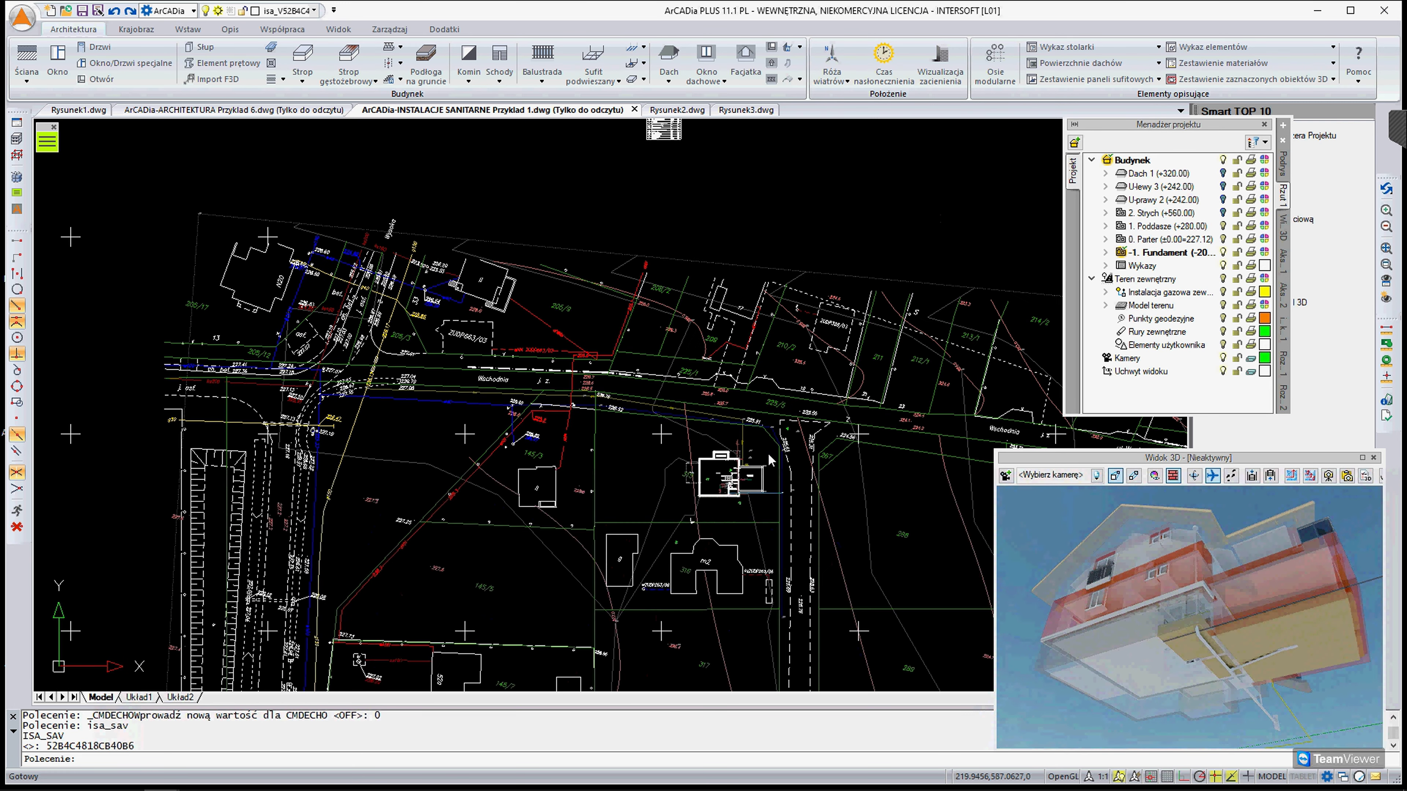
pyautogui.scroll(5, 694, 424)
pyautogui.scroll(3, 694, 425)
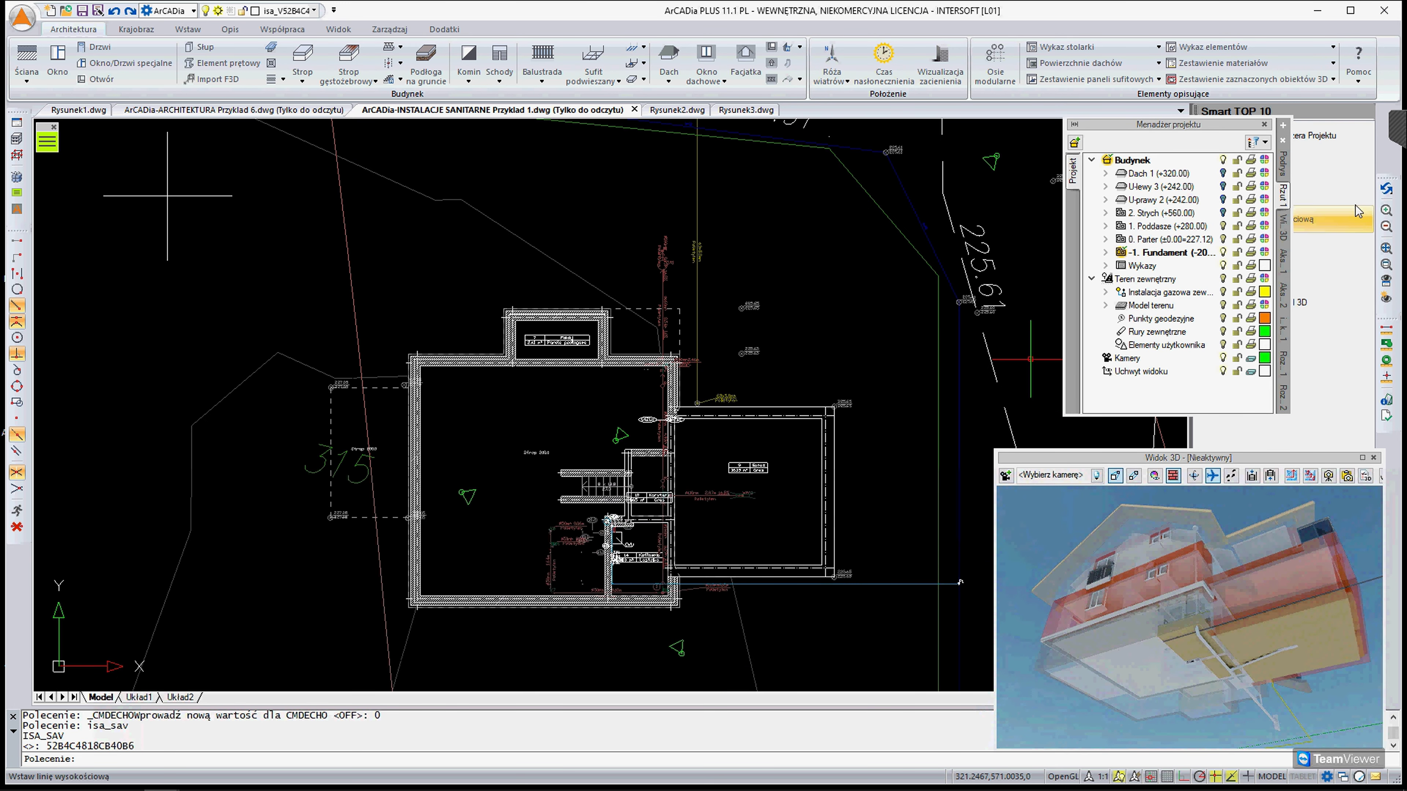
pyautogui.click(1223, 581)
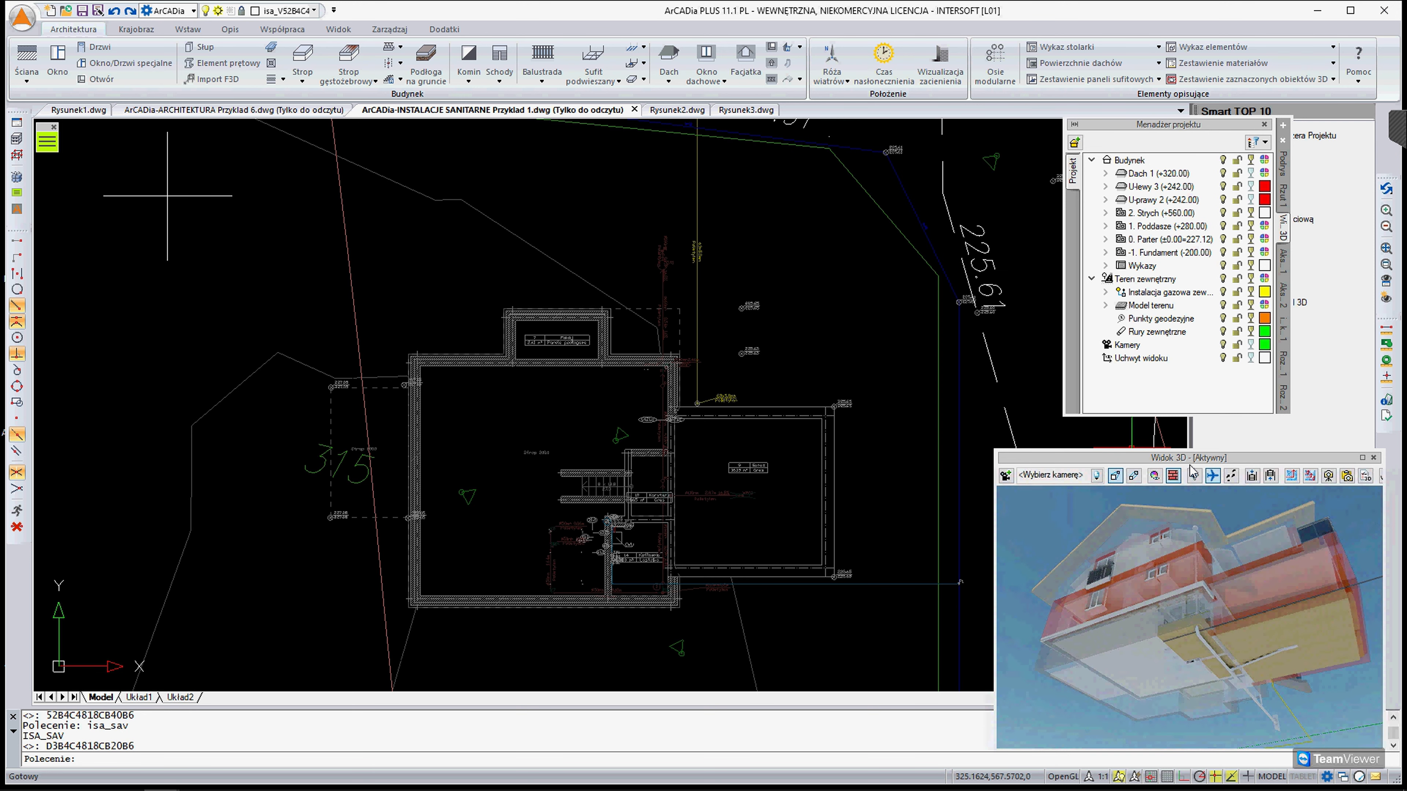
# Orbit the 3D model slightly and select the terrain plane to view its properties
pyautogui.moveTo(1269, 613); pyautogui.dragTo(1262, 576)
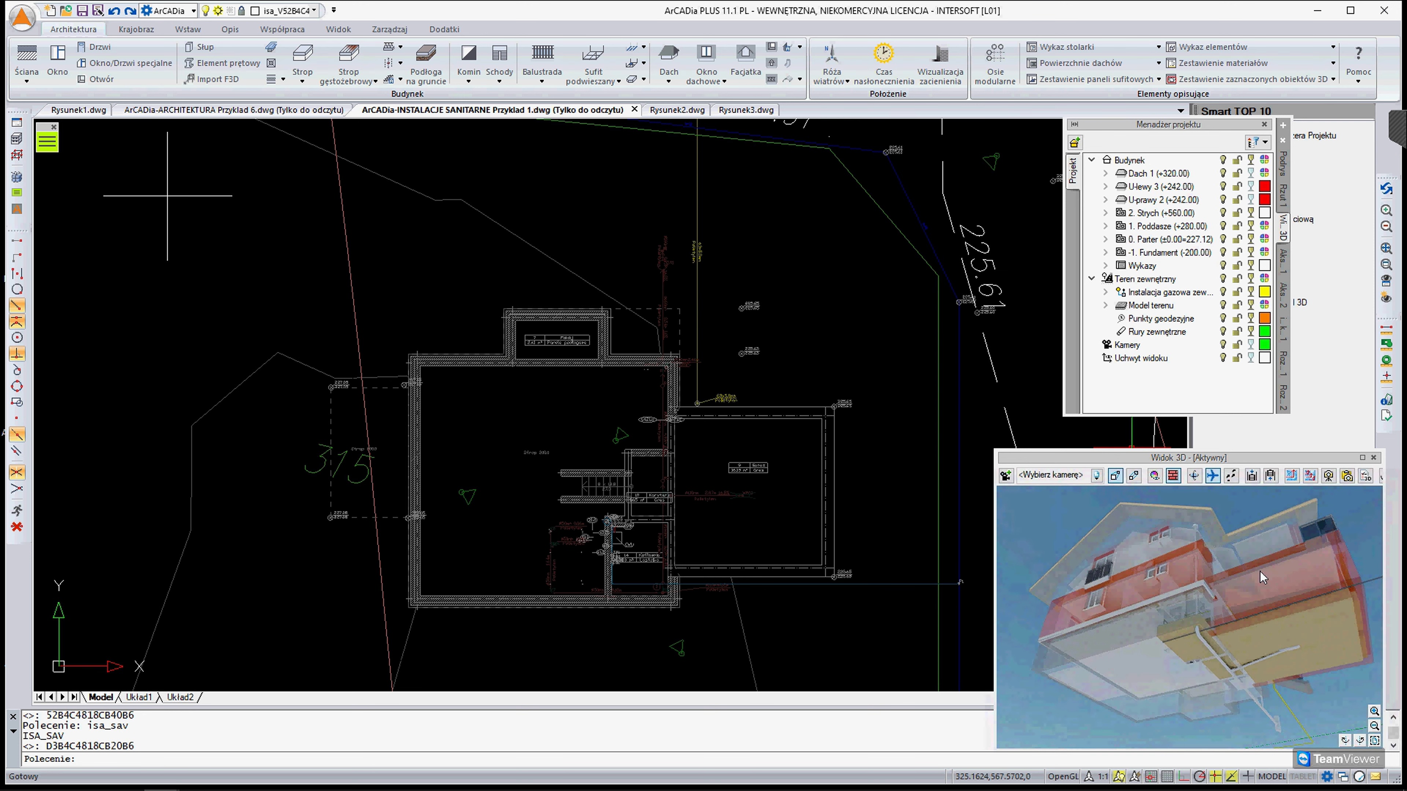
pyautogui.click(1259, 572)
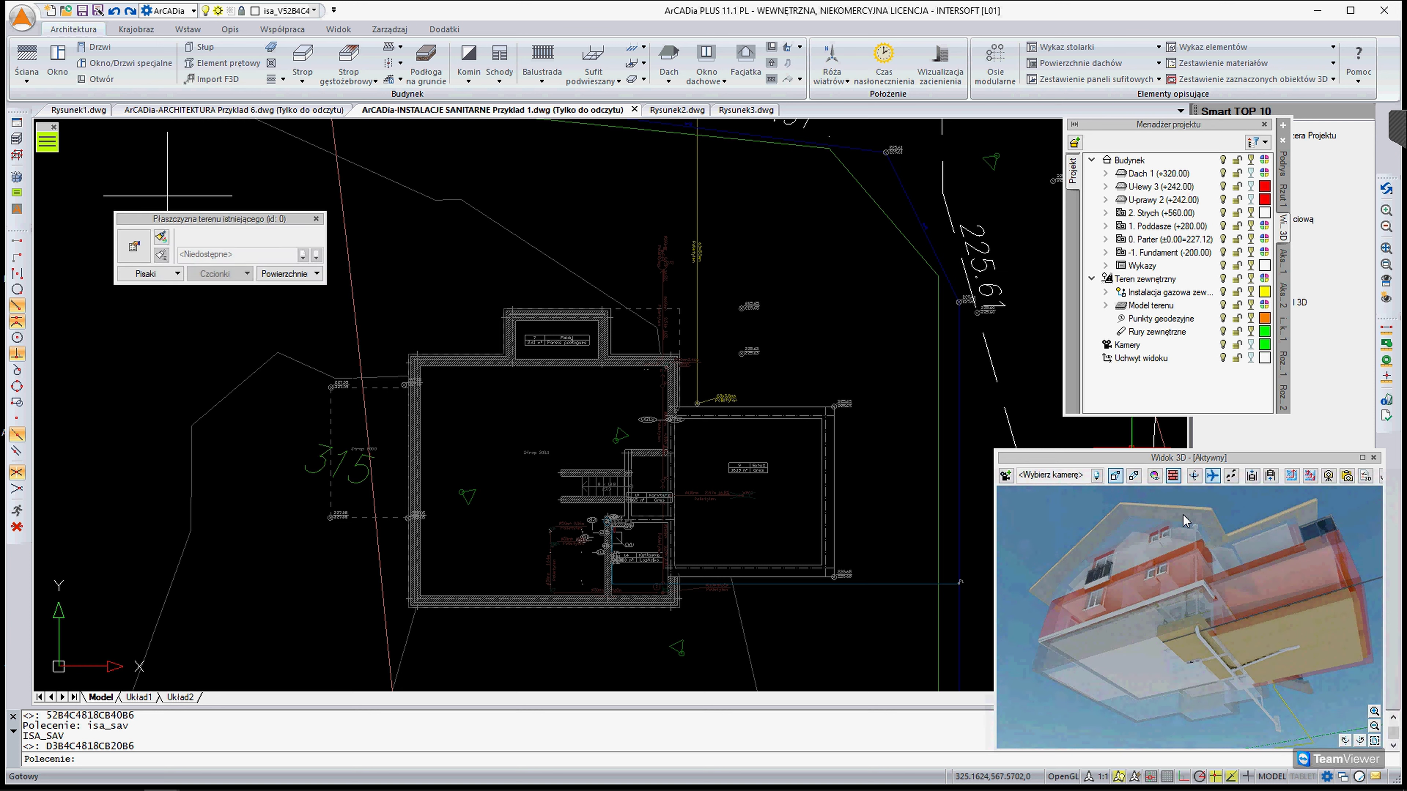
pyautogui.scroll(3, 1222, 634)
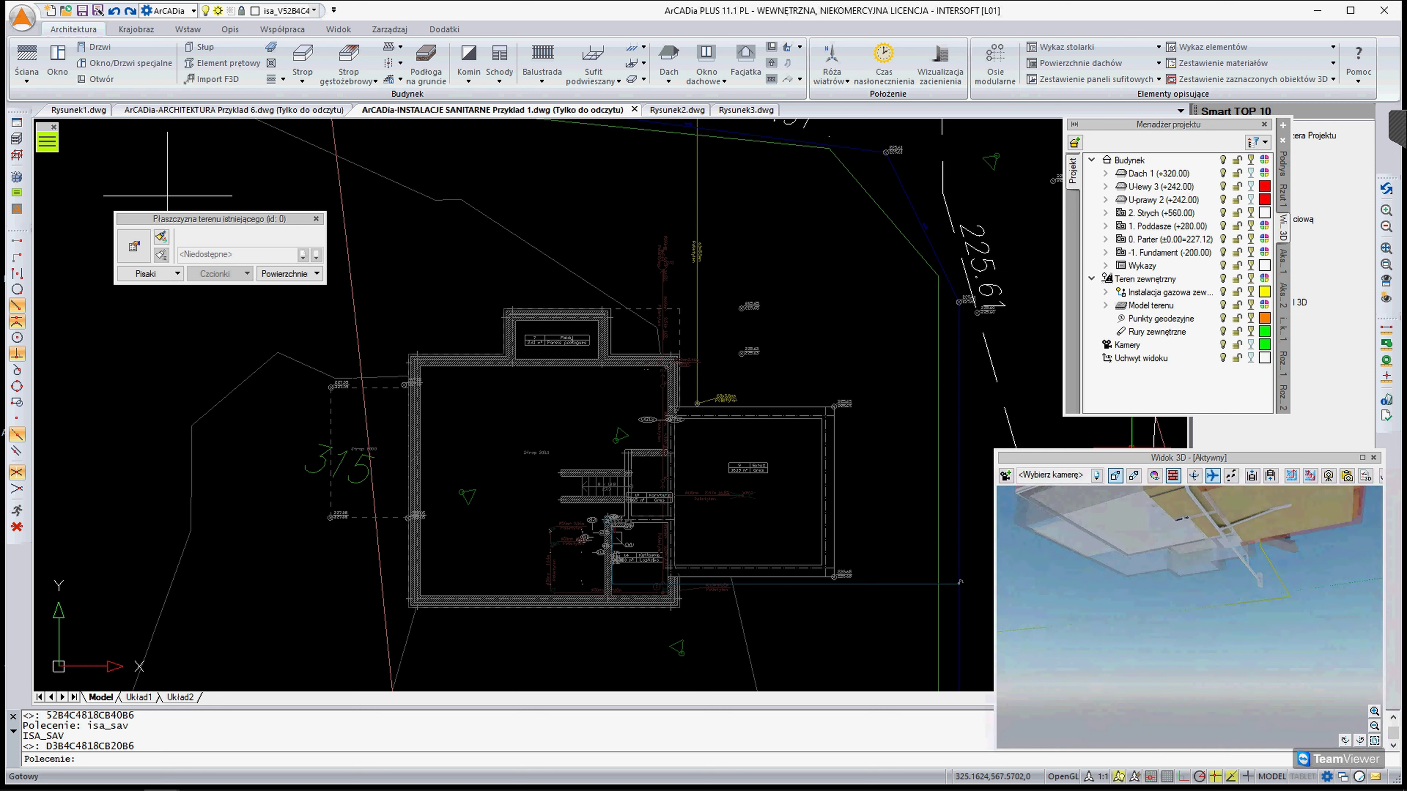
pyautogui.scroll(3, 1279, 501)
# Inspect the WPG1 fixture drain's properties while orbiting the model, then clear the selection
pyautogui.click(1237, 565)
pyautogui.moveTo(1236, 566); pyautogui.dragTo(1283, 656)
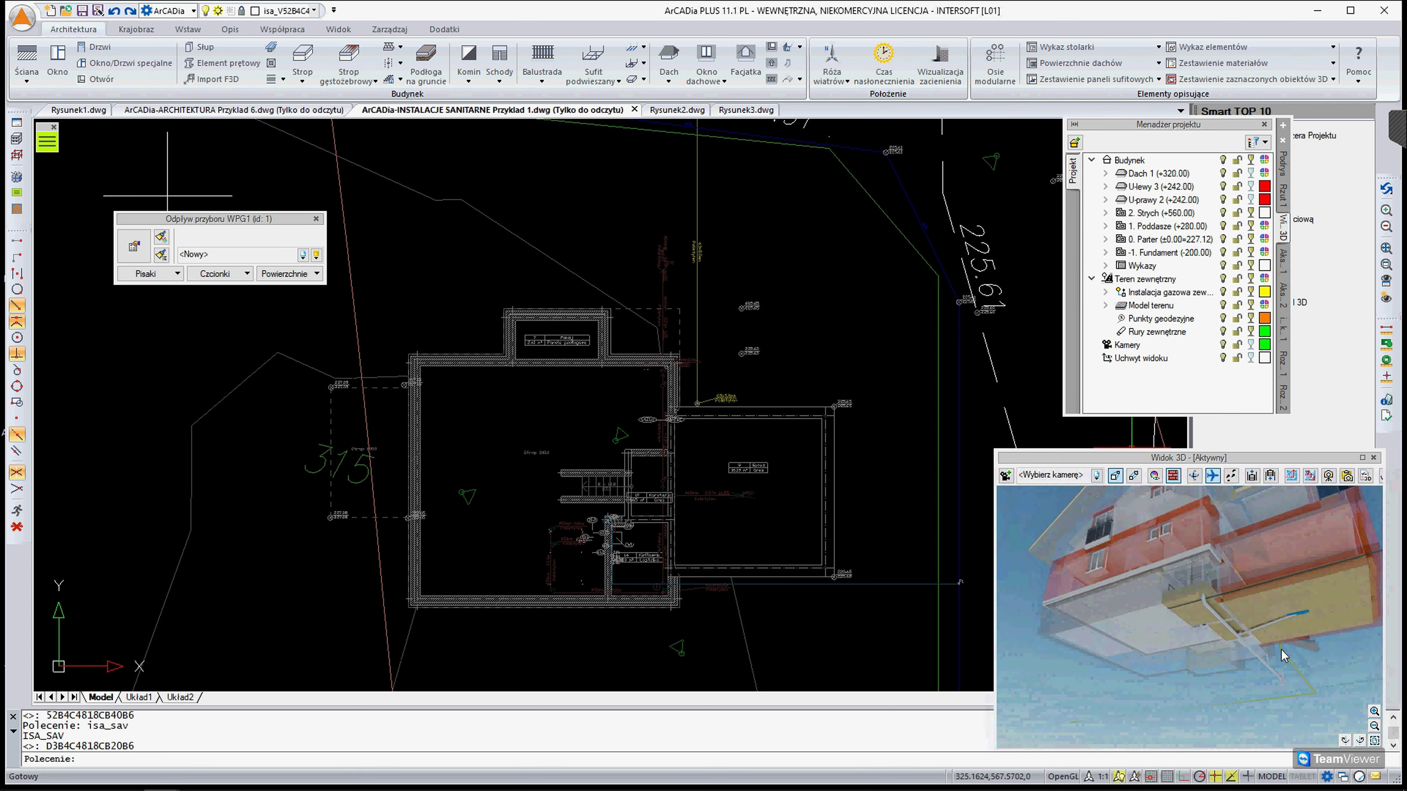
pyautogui.moveTo(205, 221)
pyautogui.mouseDown()
pyautogui.moveTo(1042, 562)
pyautogui.moveTo(980, 545)
pyautogui.mouseUp()
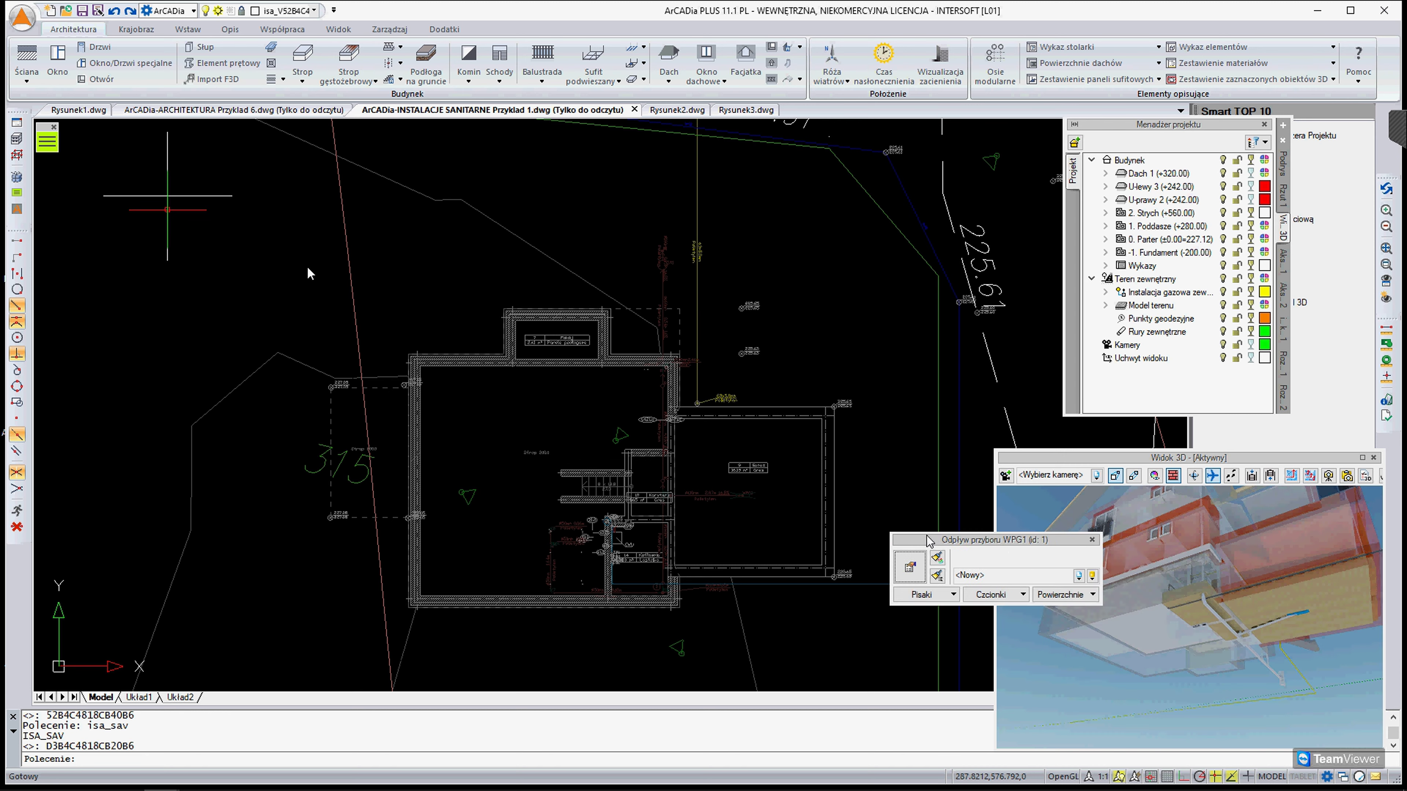
pyautogui.doubleClick(930, 541)
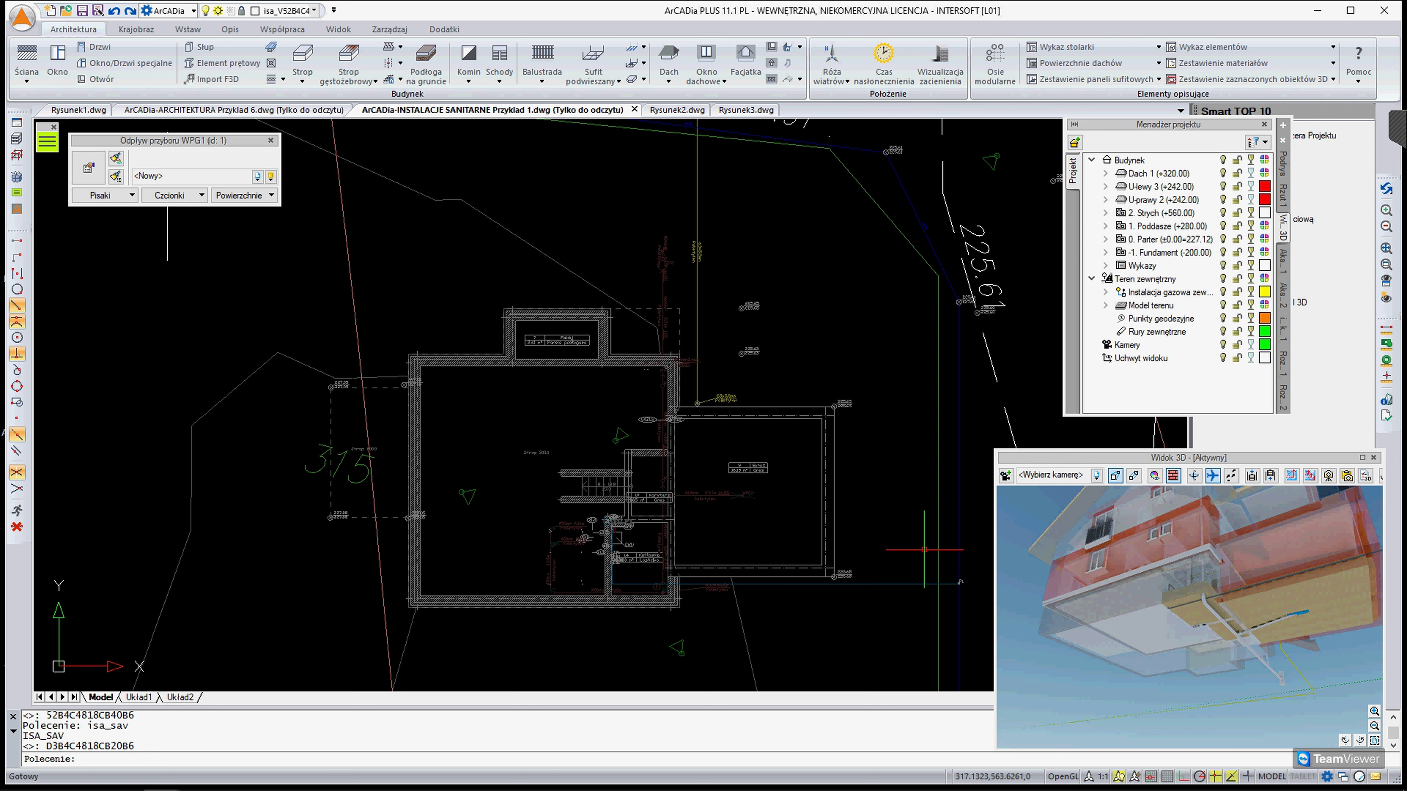
pyautogui.moveTo(1241, 557); pyautogui.dragTo(1236, 549)
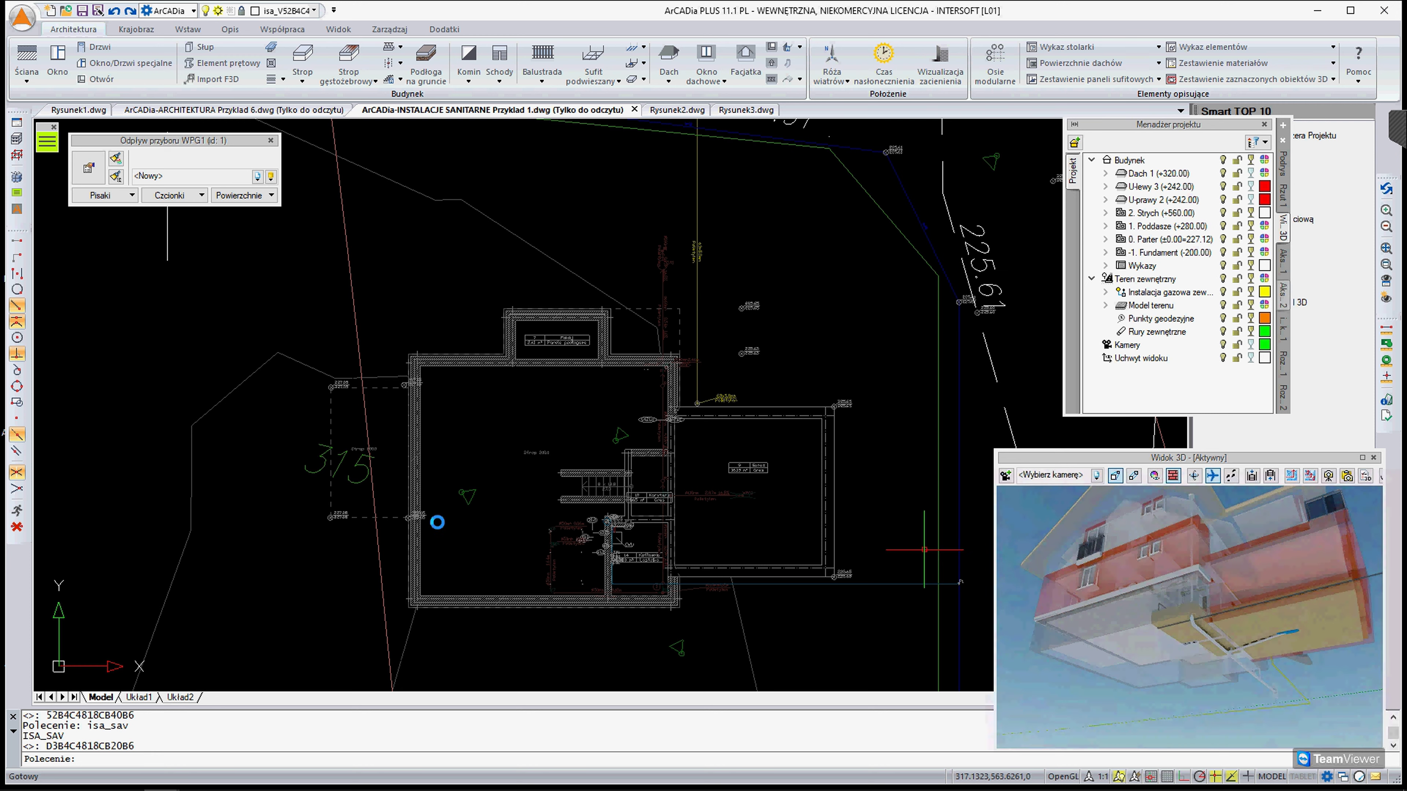
pyautogui.press('Escape')
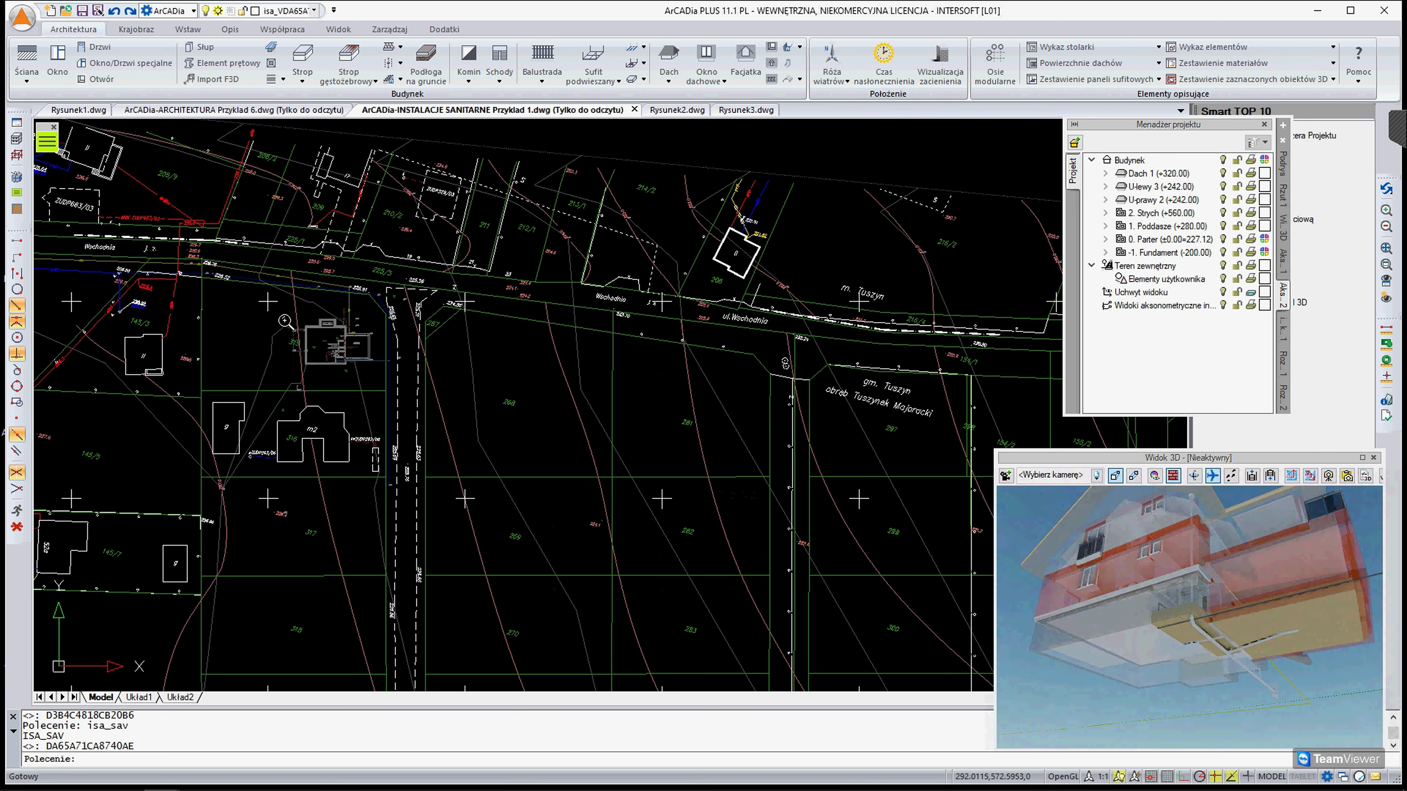
# Make the Project Manager panel taller and re-dock it in a new position
pyautogui.scroll(2, 513, 285)
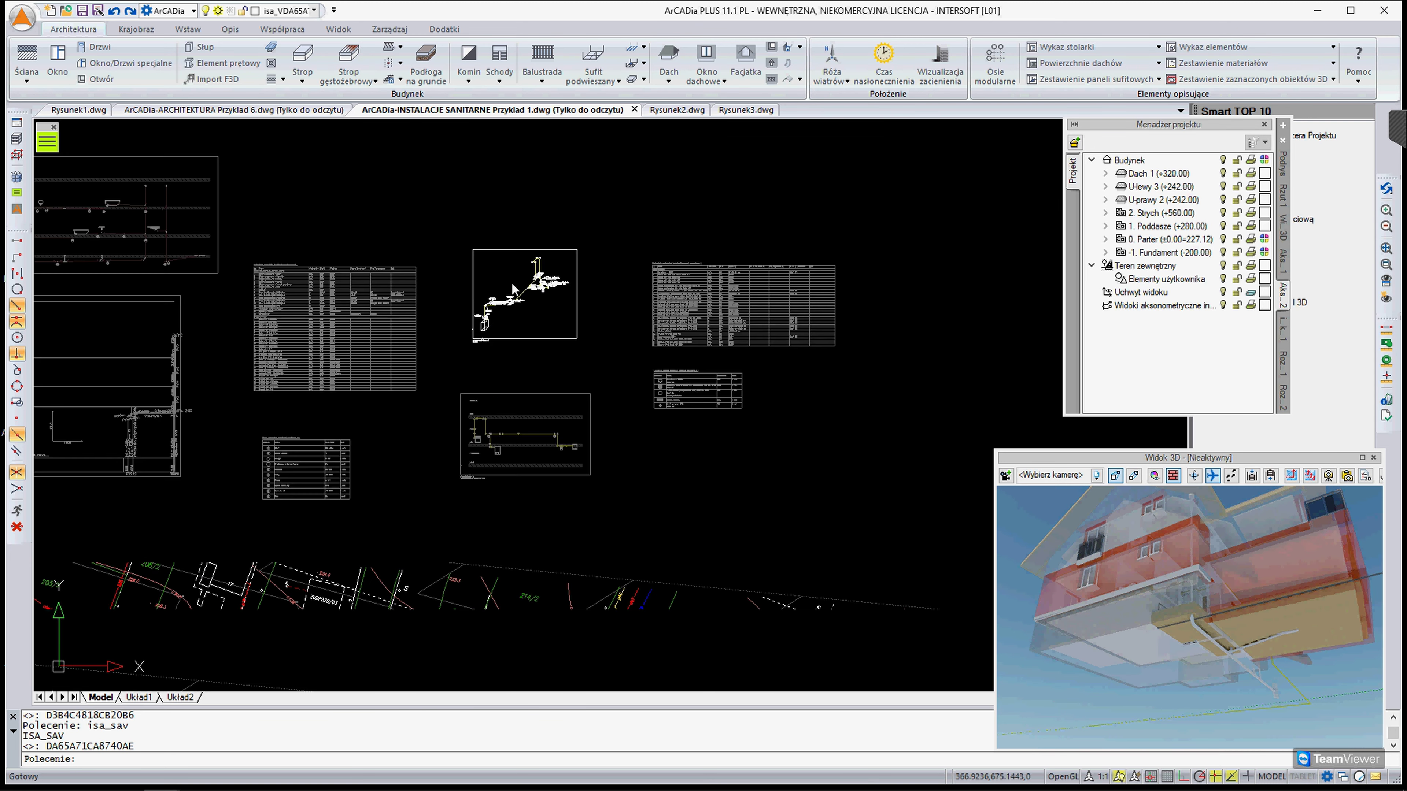
pyautogui.scroll(3, 513, 284)
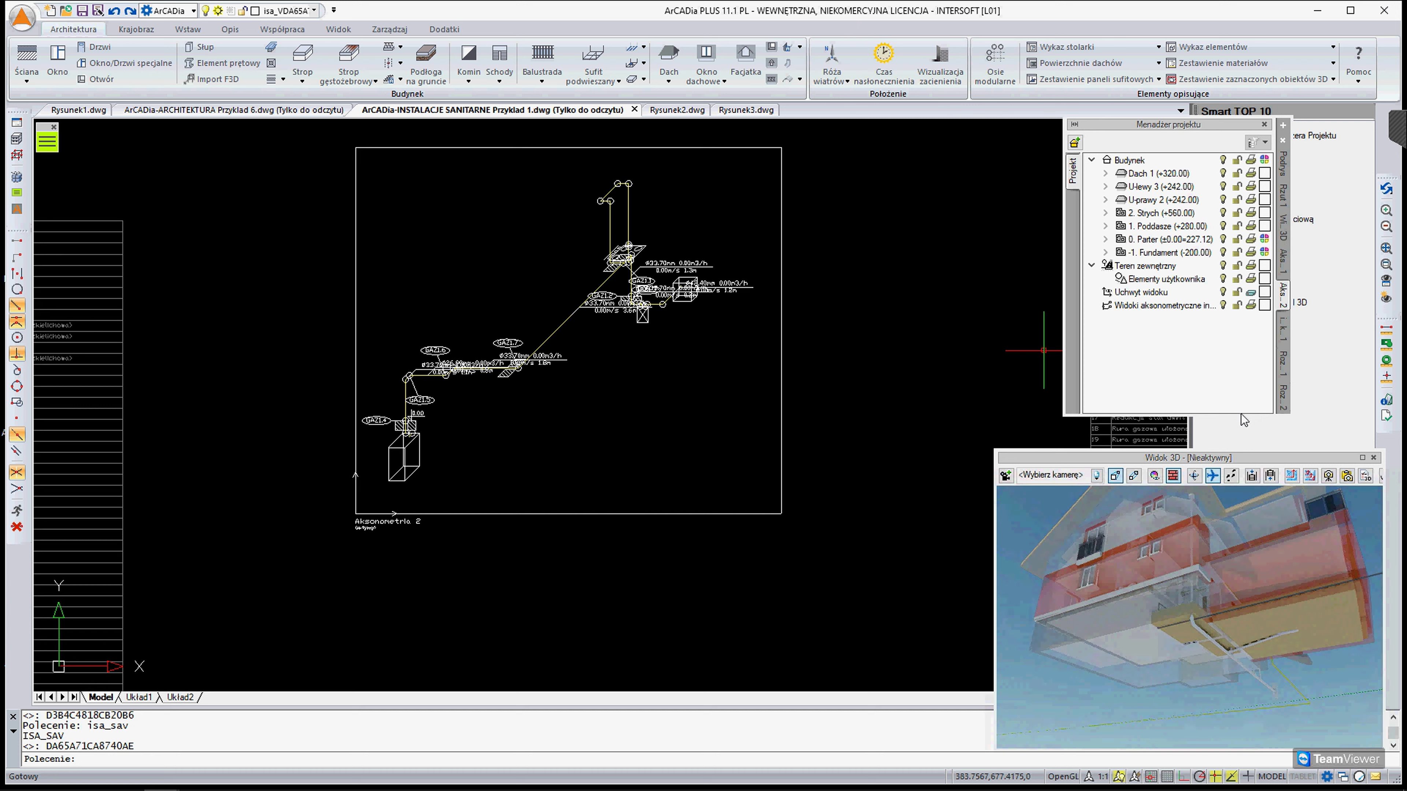
pyautogui.moveTo(1242, 417); pyautogui.dragTo(1241, 440)
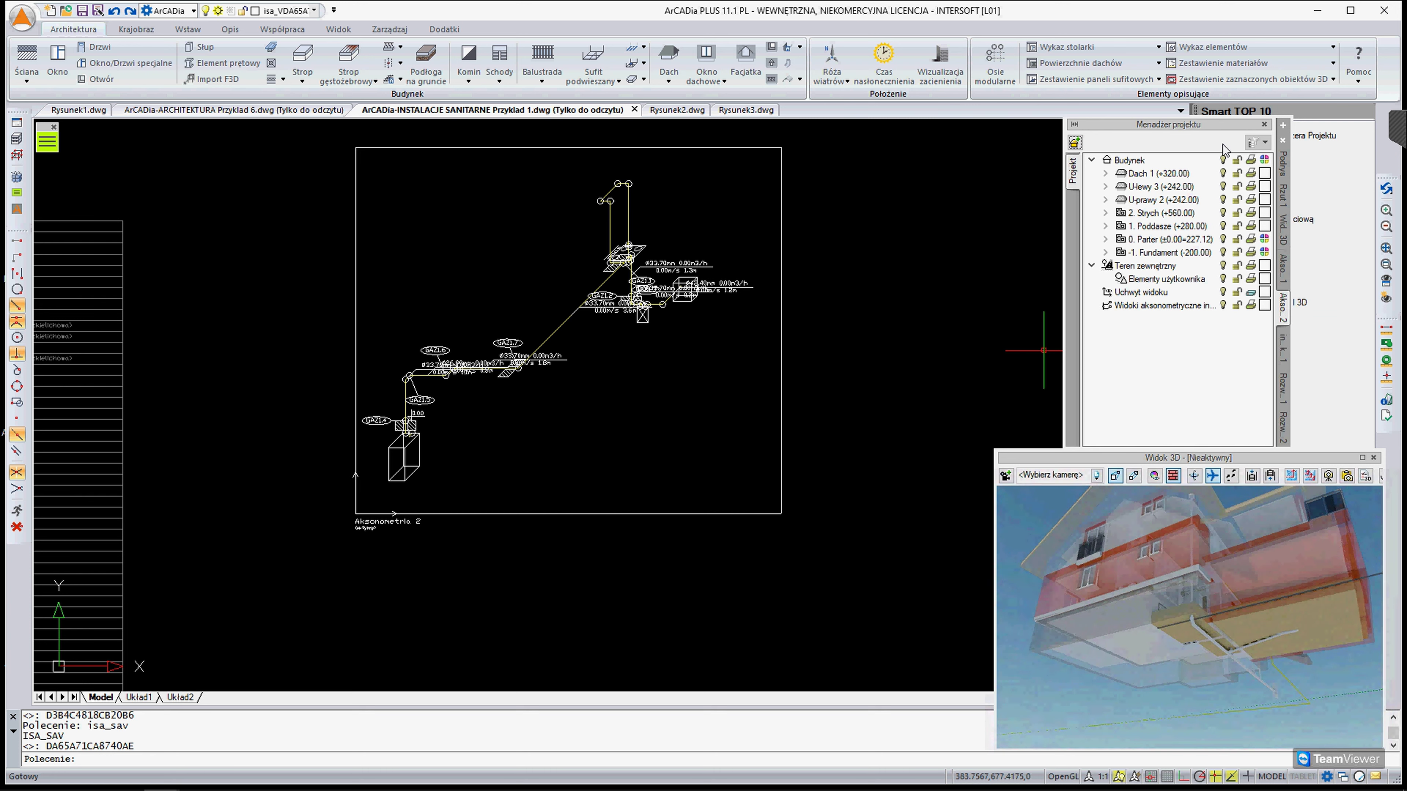
pyautogui.moveTo(1222, 125); pyautogui.dragTo(1272, 114)
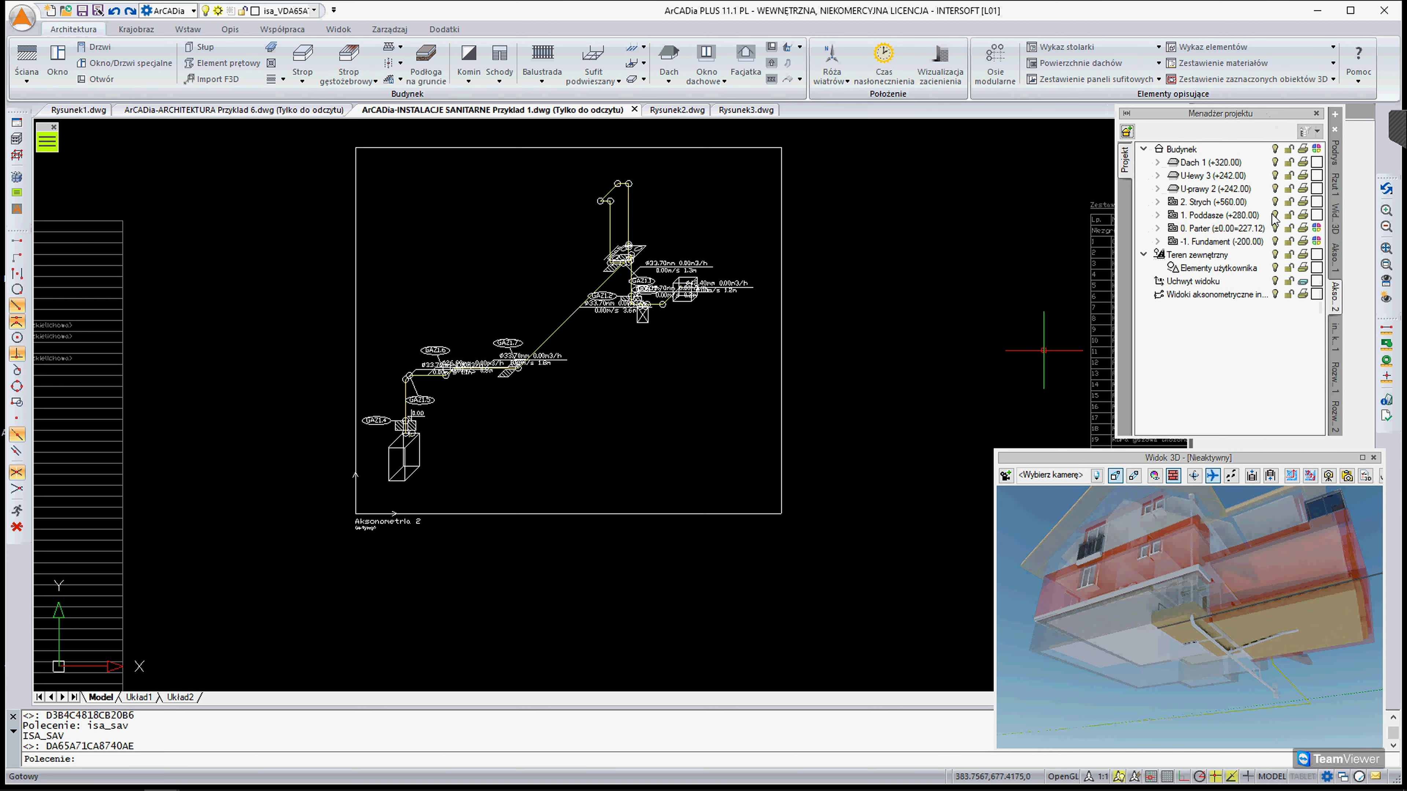
# Switch the project tree to Rzut 1 and activate the Aksonometria 2 isometric view
pyautogui.click(1334, 194)
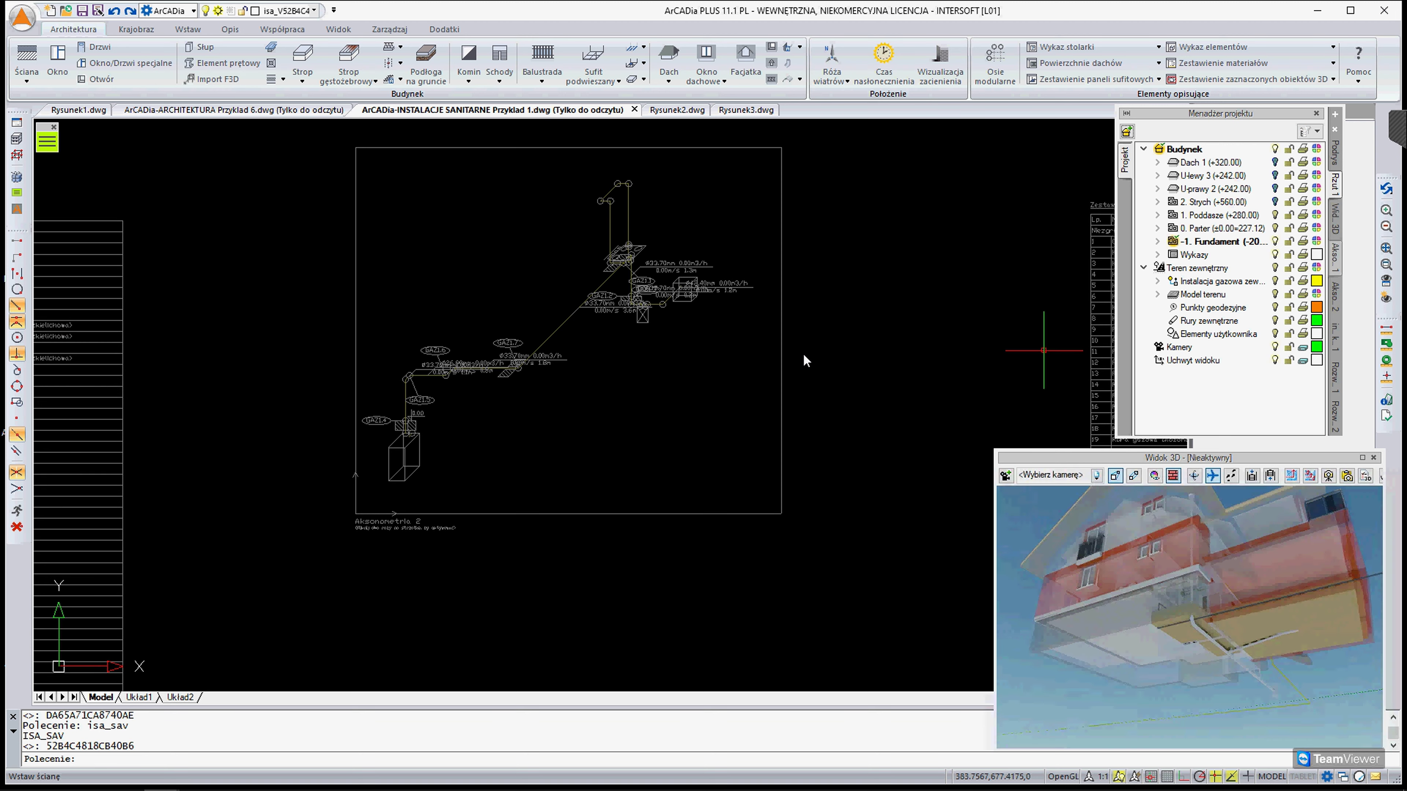
pyautogui.scroll(-4, 920, 273)
pyautogui.scroll(4, 711, 388)
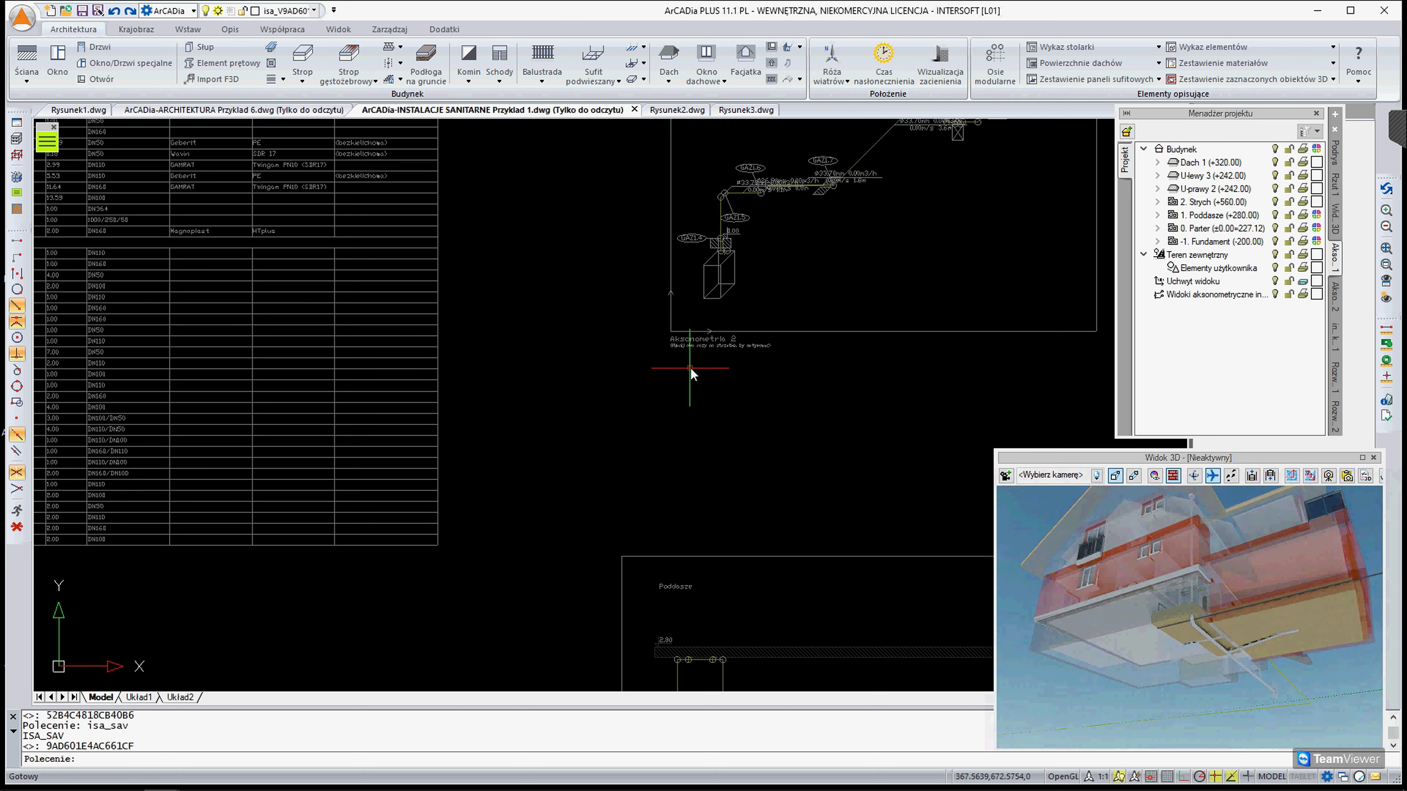
pyautogui.scroll(3, 714, 344)
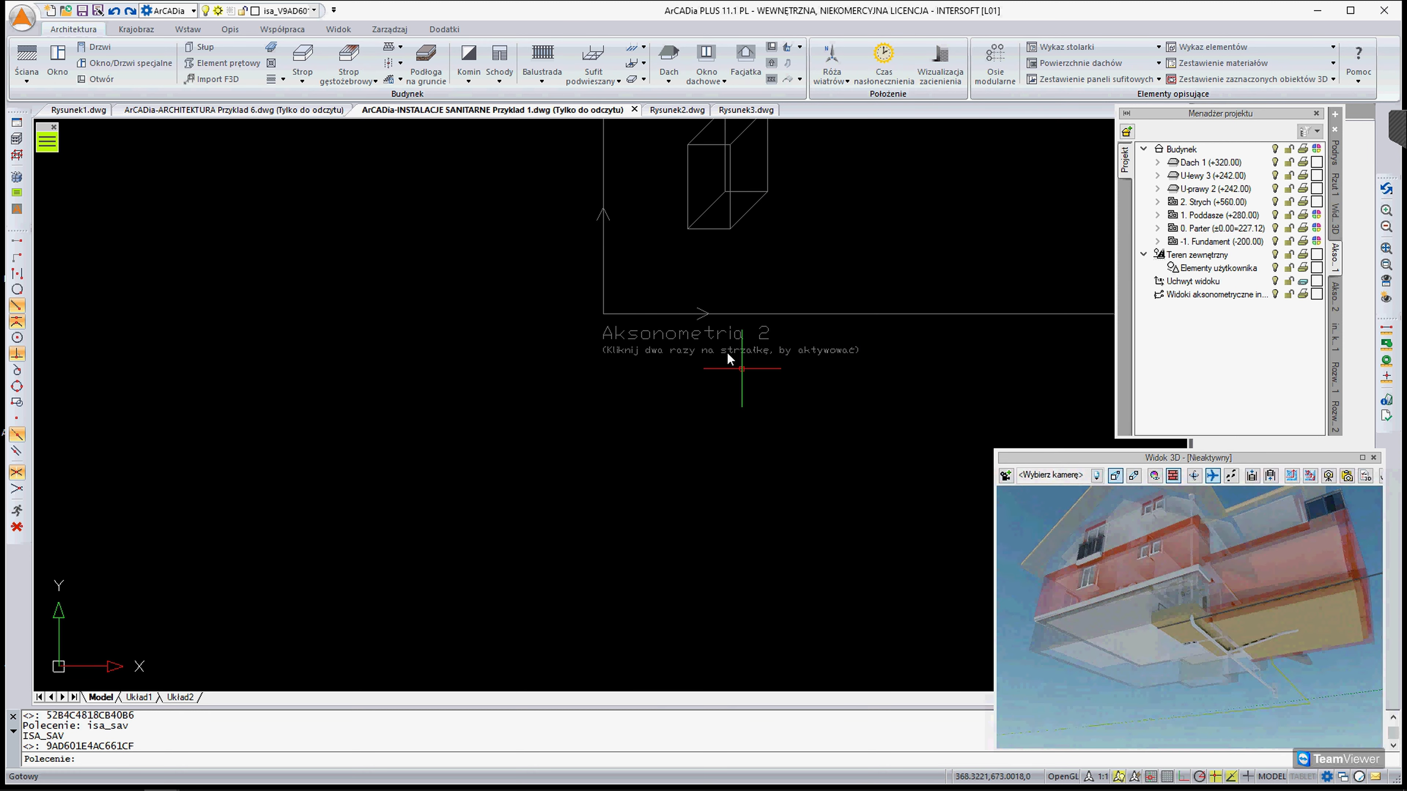
pyautogui.doubleClick(639, 312)
# Zoom over the house site plan in Rzut 1, then bring up ArCADia-ARCHITEKTURA Przyklad 6.dwg
pyautogui.scroll(-5, 752, 288)
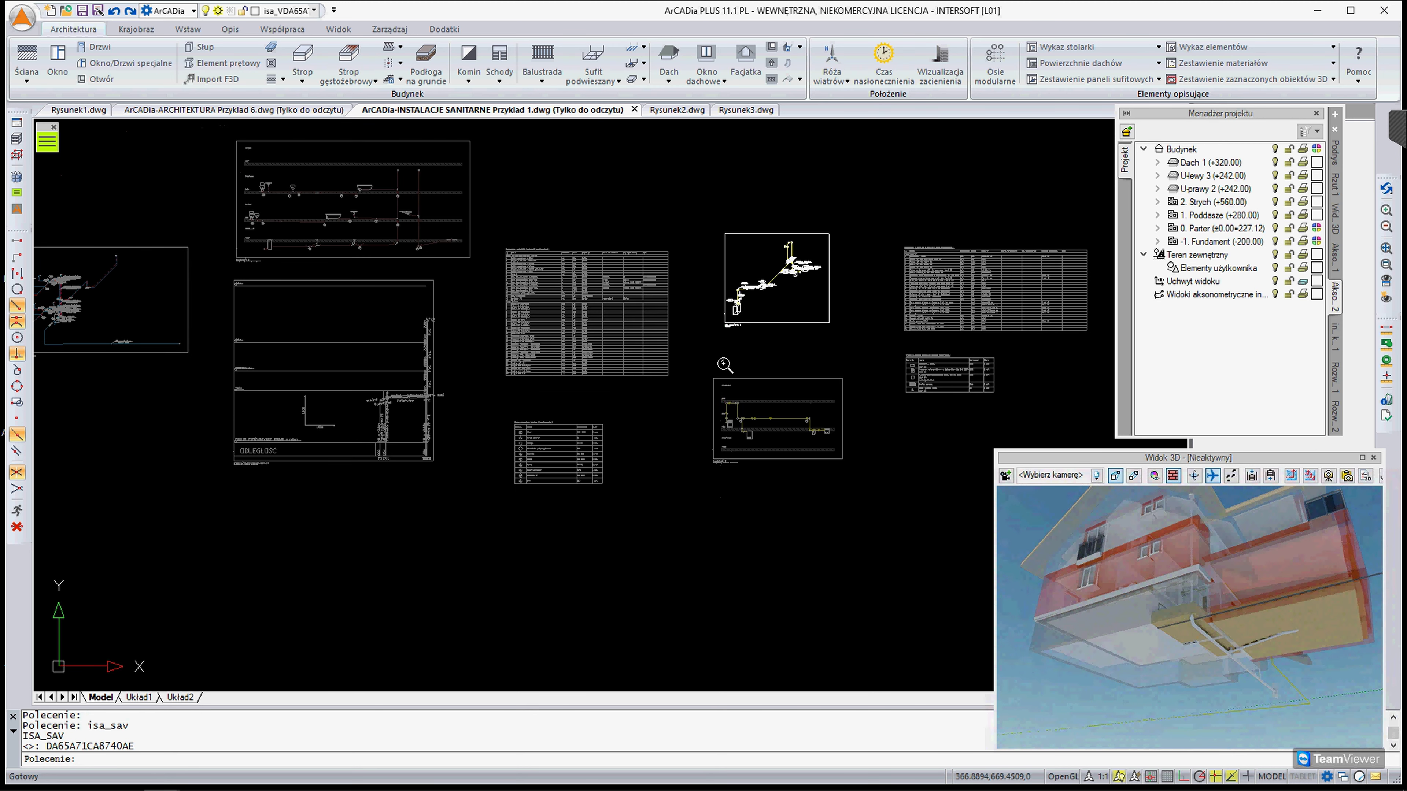
pyautogui.scroll(-1, 798, 299)
pyautogui.scroll(3, 798, 298)
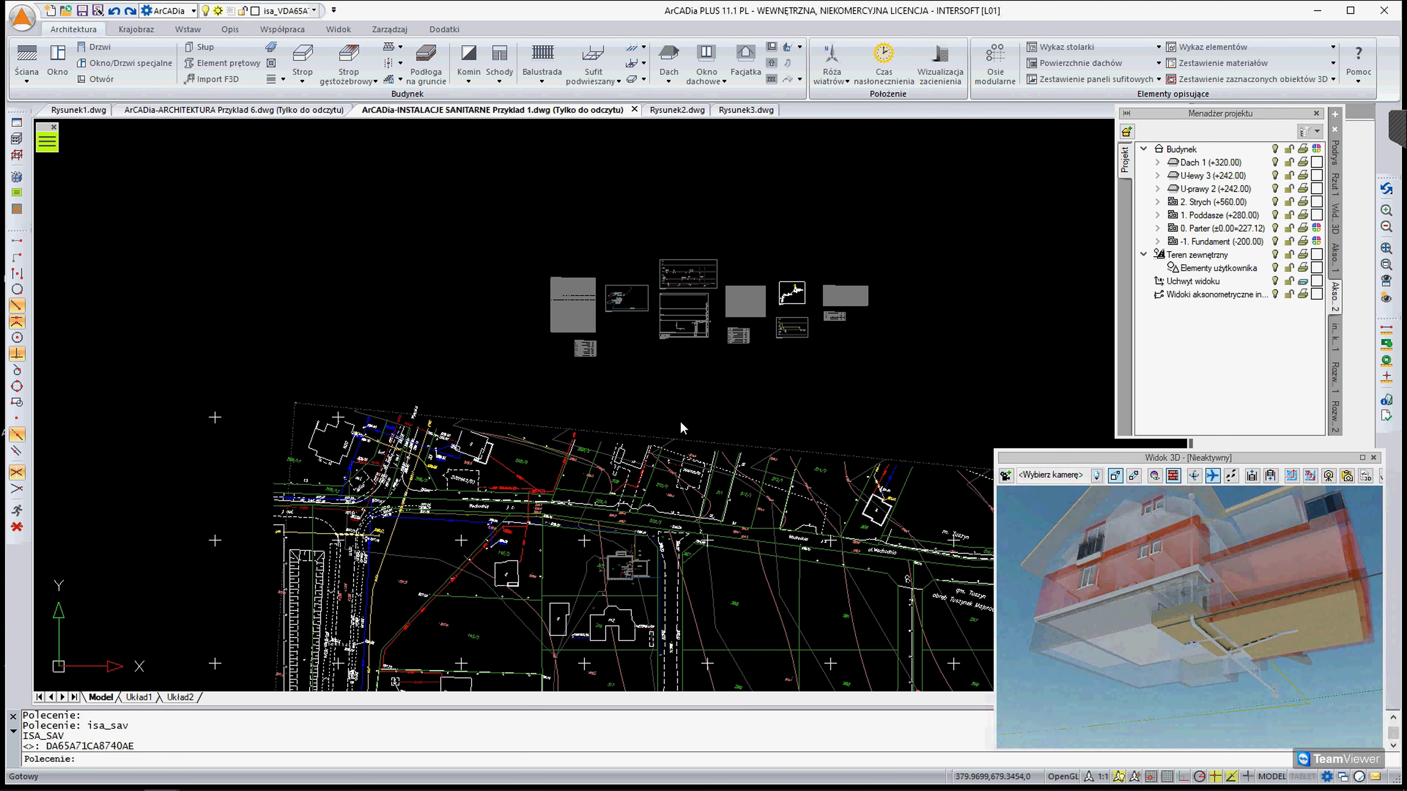
pyautogui.scroll(2, 798, 311)
pyautogui.scroll(3, 585, 406)
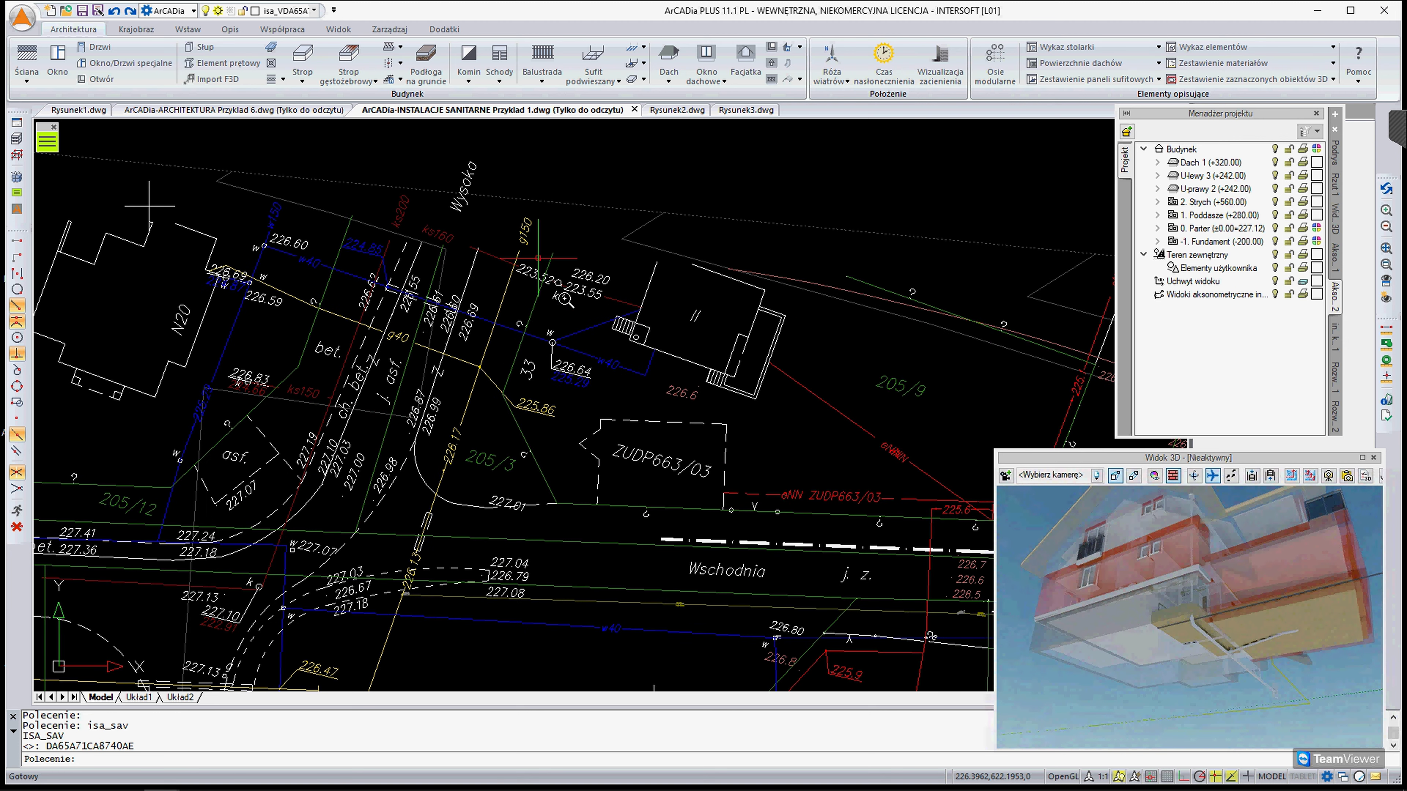
pyautogui.scroll(-3, 610, 410)
pyautogui.scroll(2, 792, 490)
pyautogui.scroll(2, 792, 491)
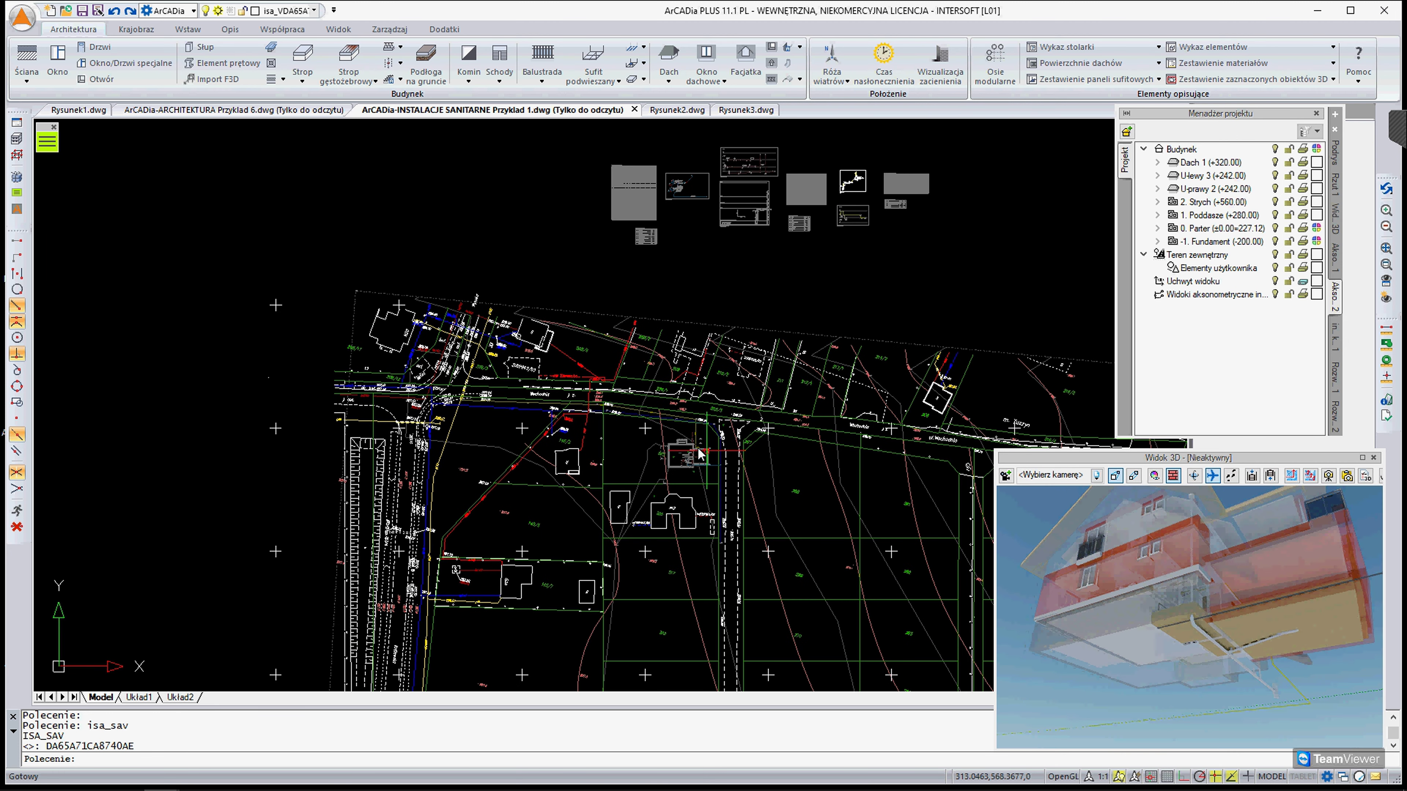
pyautogui.scroll(4, 792, 491)
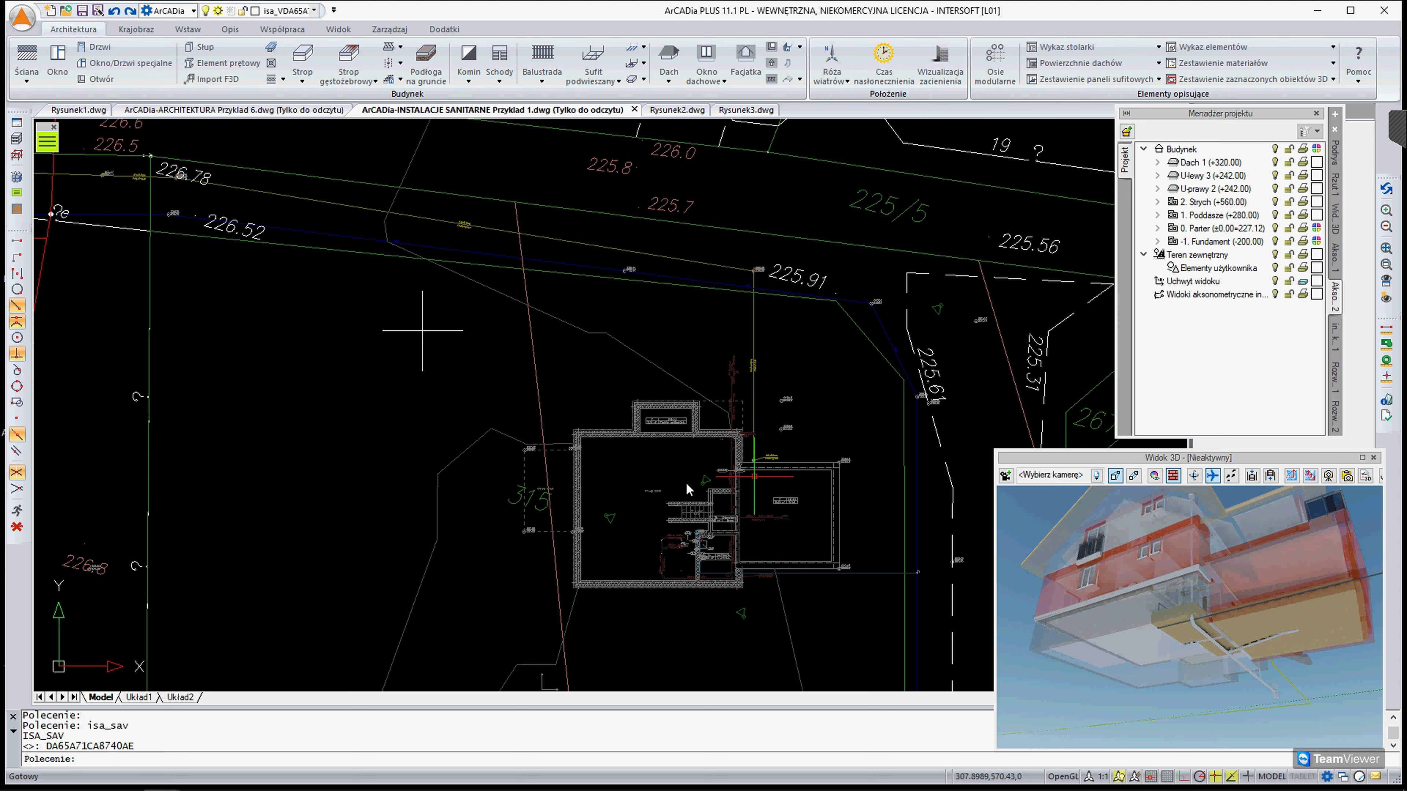
pyautogui.scroll(-2, 656, 491)
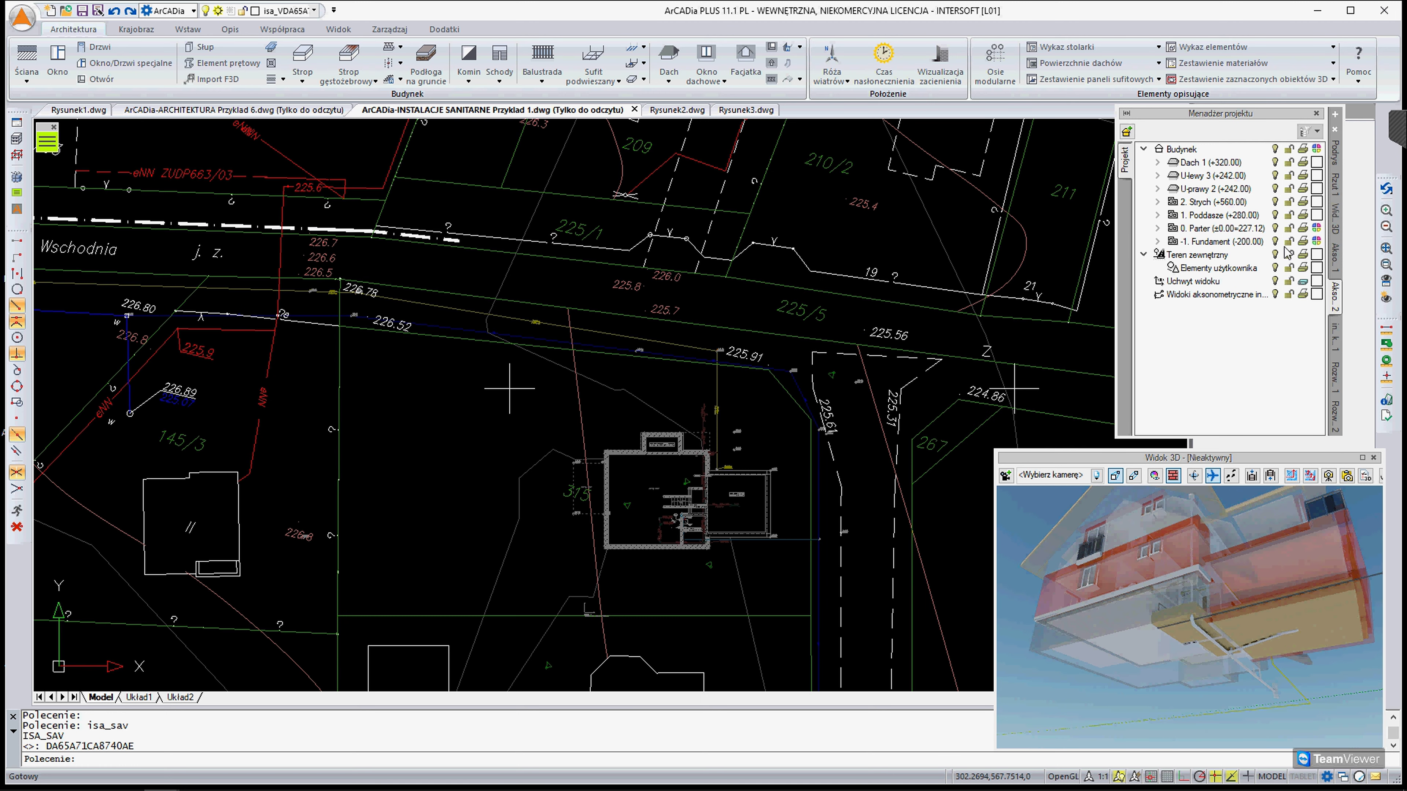
pyautogui.click(1333, 184)
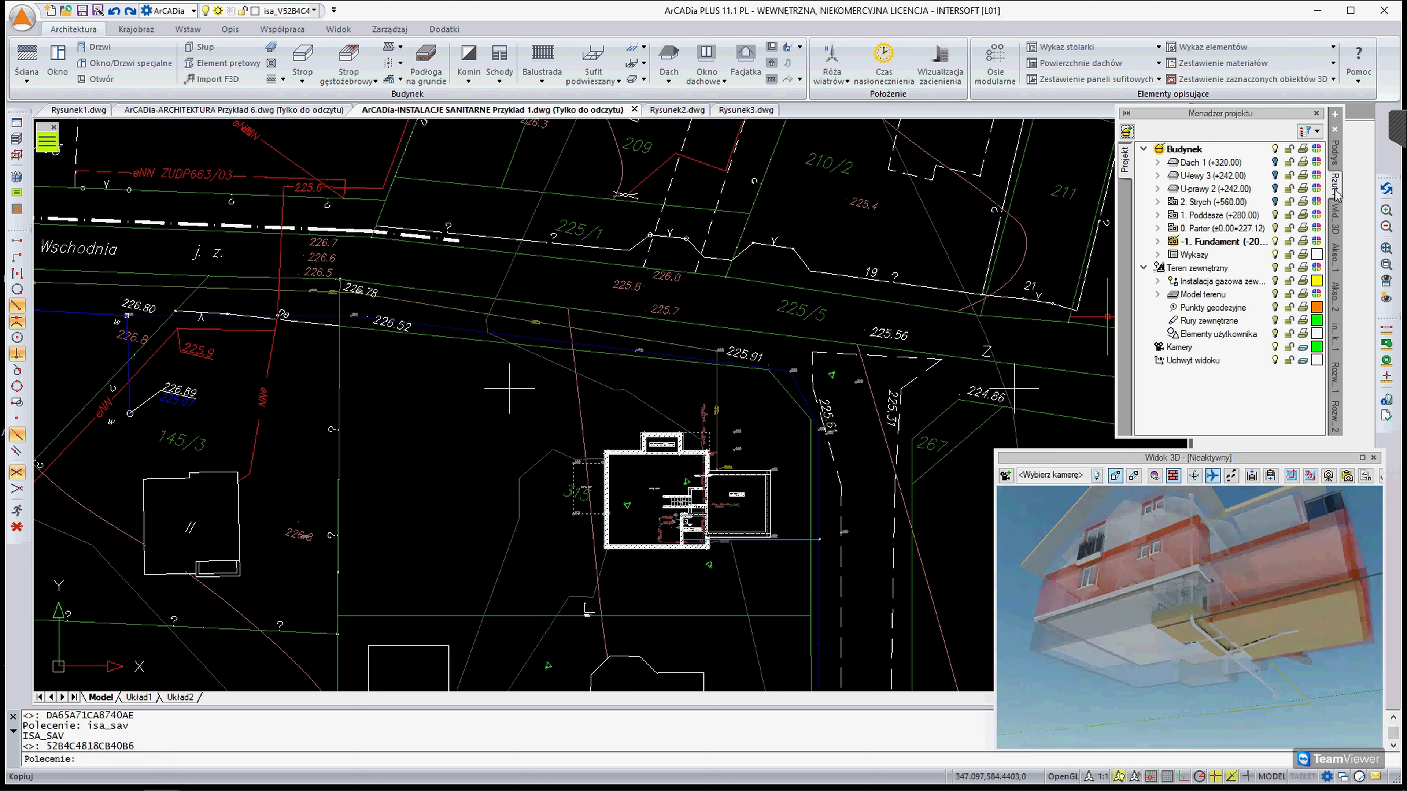
pyautogui.scroll(-2, 604, 405)
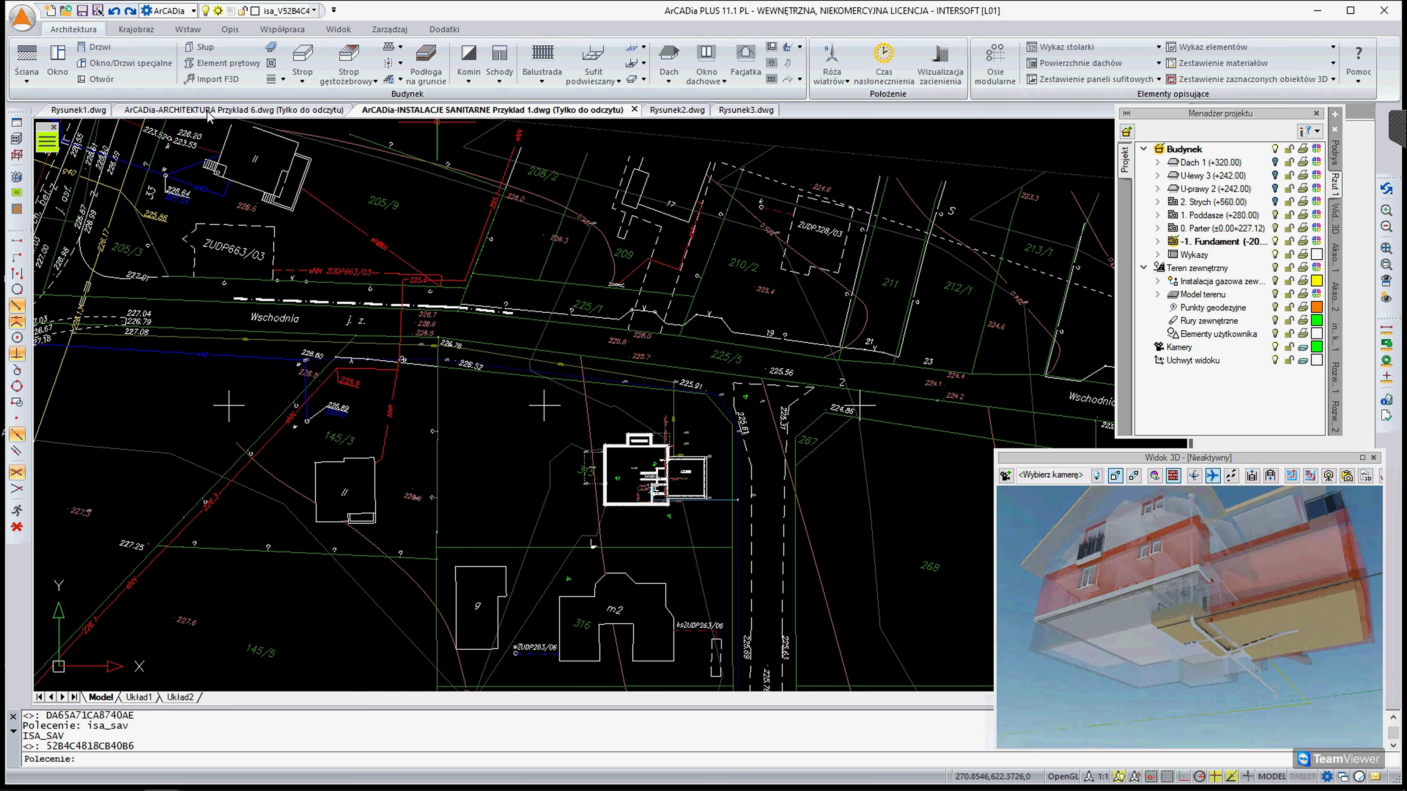
pyautogui.click(209, 111)
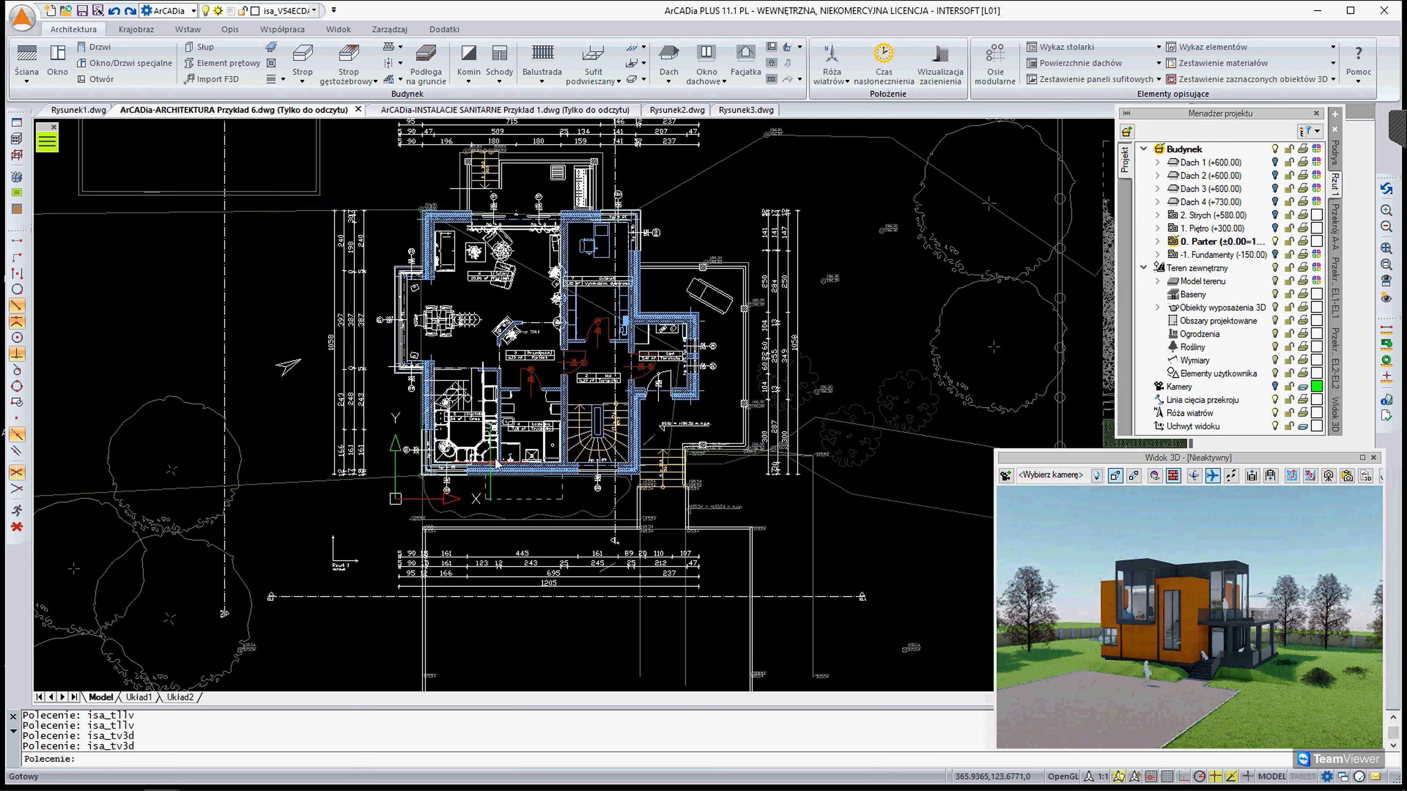
# Enable the Midpoint and Nearest object snaps in the left toolbar
pyautogui.moveTo(569, 302); pyautogui.dragTo(564, 358, button='middle')
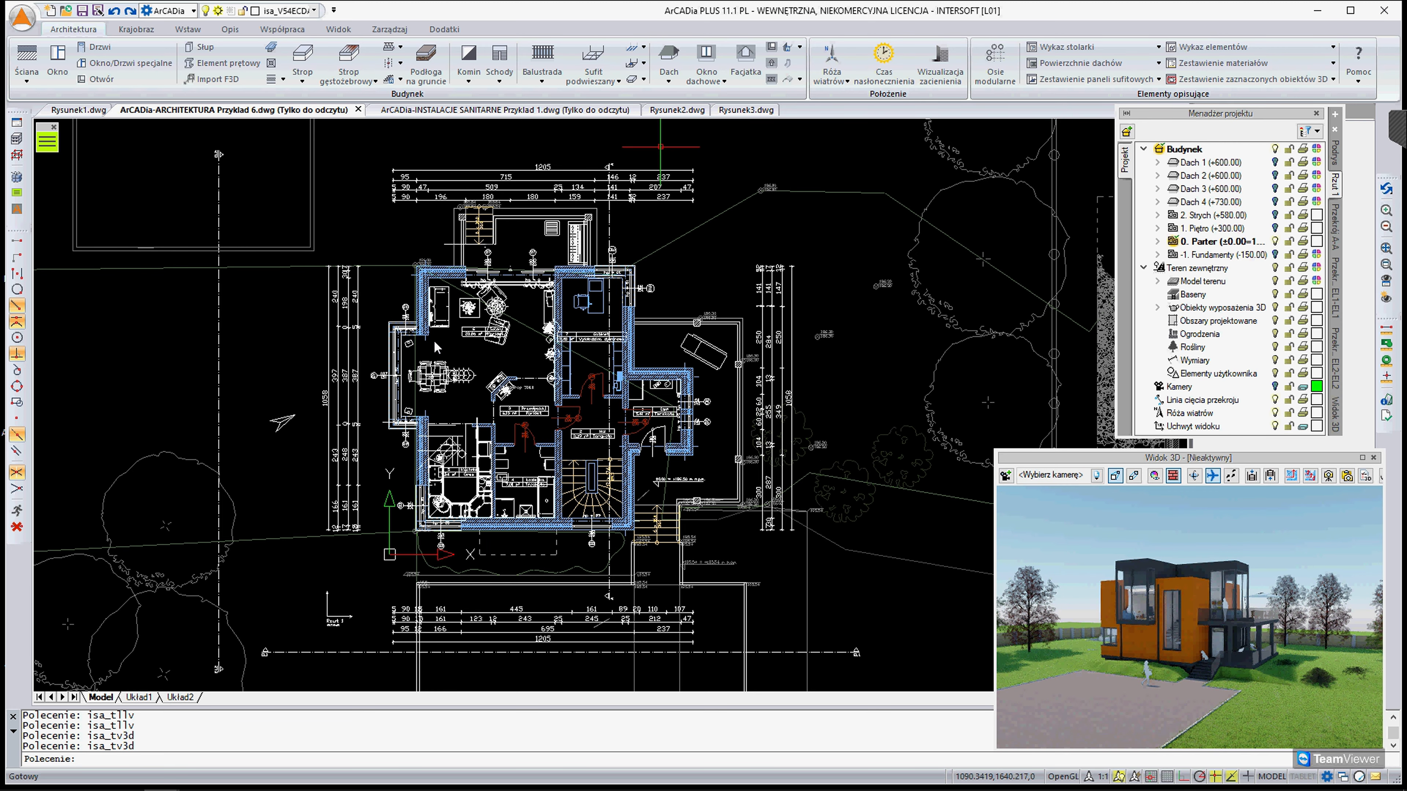
pyautogui.click(17, 273)
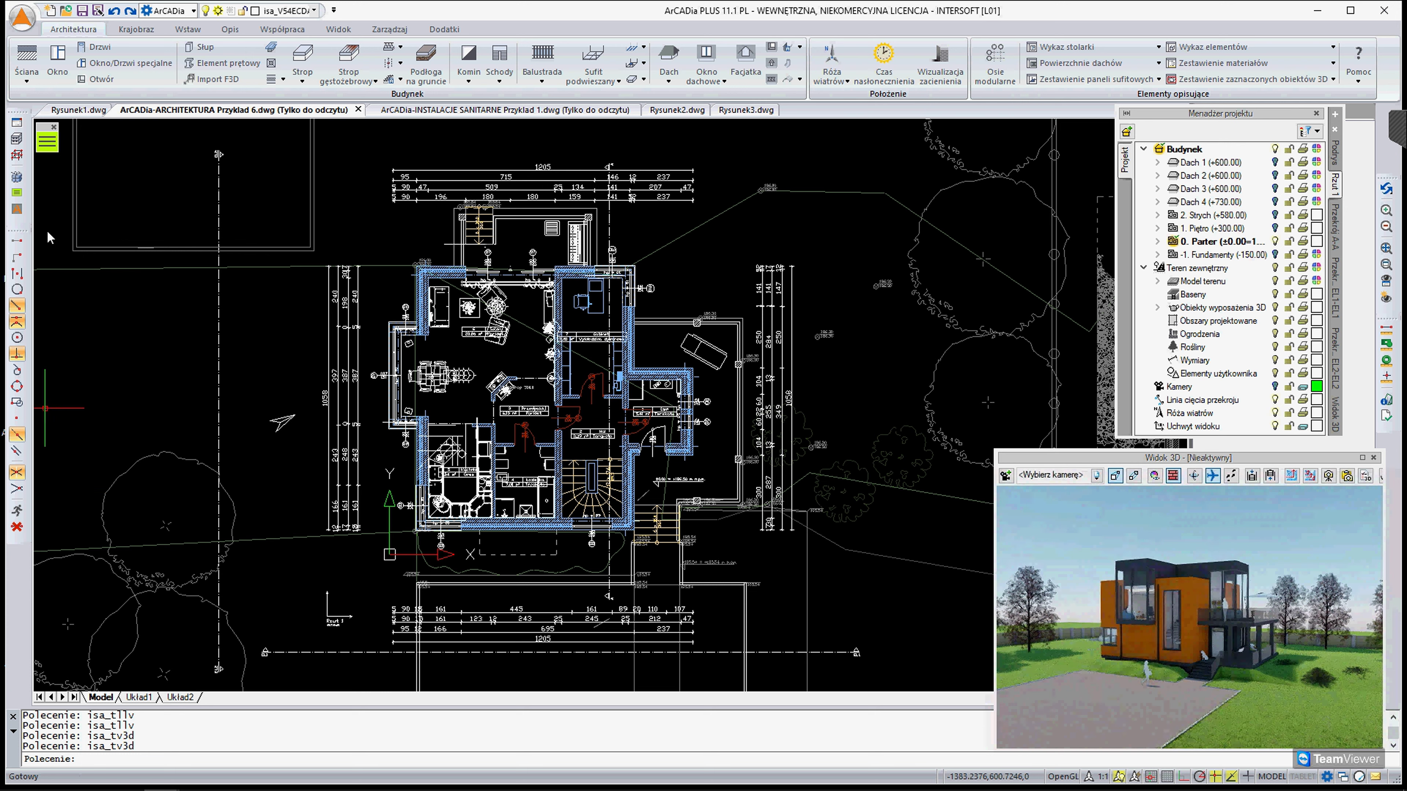
pyautogui.click(18, 289)
pyautogui.scroll(-3, 736, 432)
# Bring the blank Rysunek1.dwg drawing to the front with its grid visible
pyautogui.scroll(2, 735, 431)
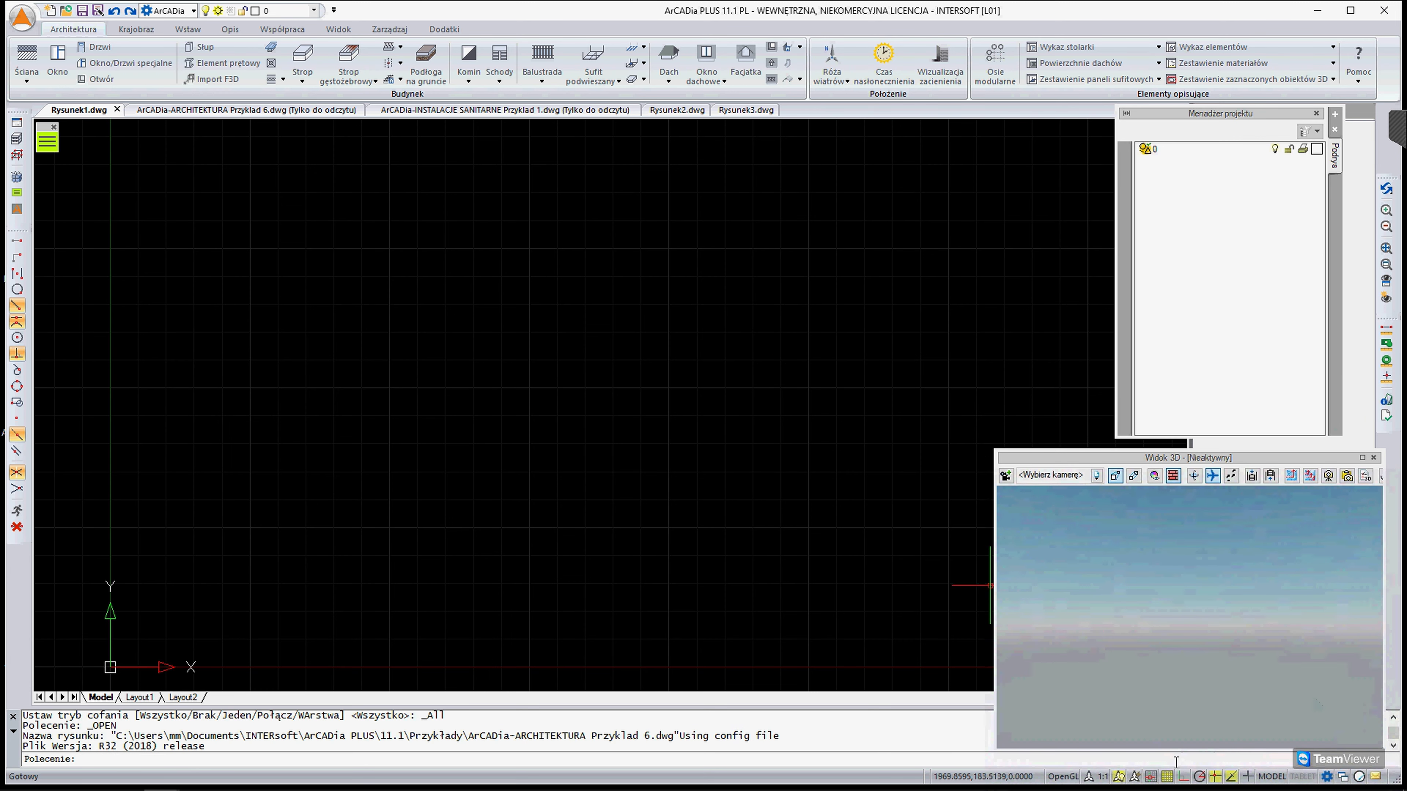
# Toggle the grid off and back on, then start the Ściana wall command
pyautogui.click(1167, 777)
pyautogui.click(1167, 776)
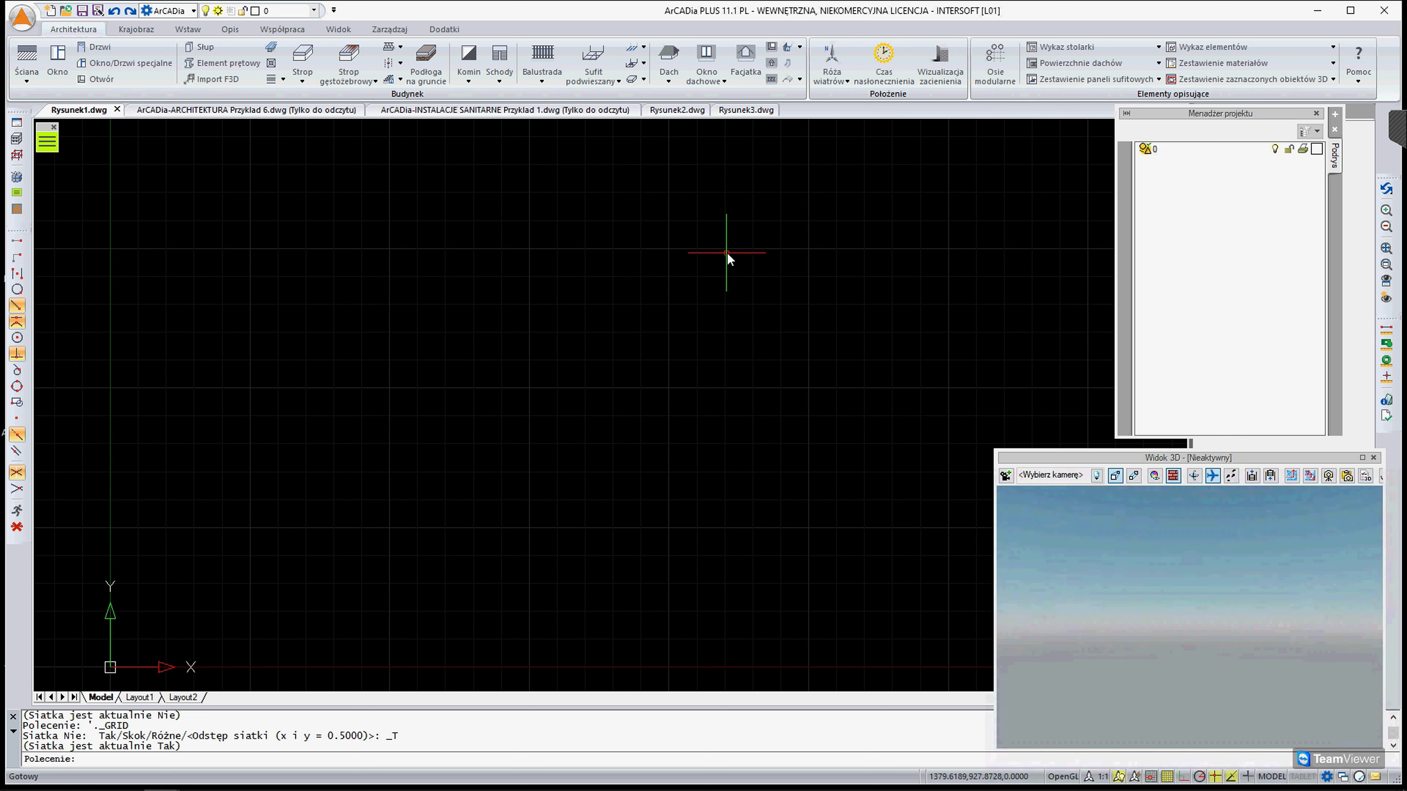
pyautogui.click(28, 60)
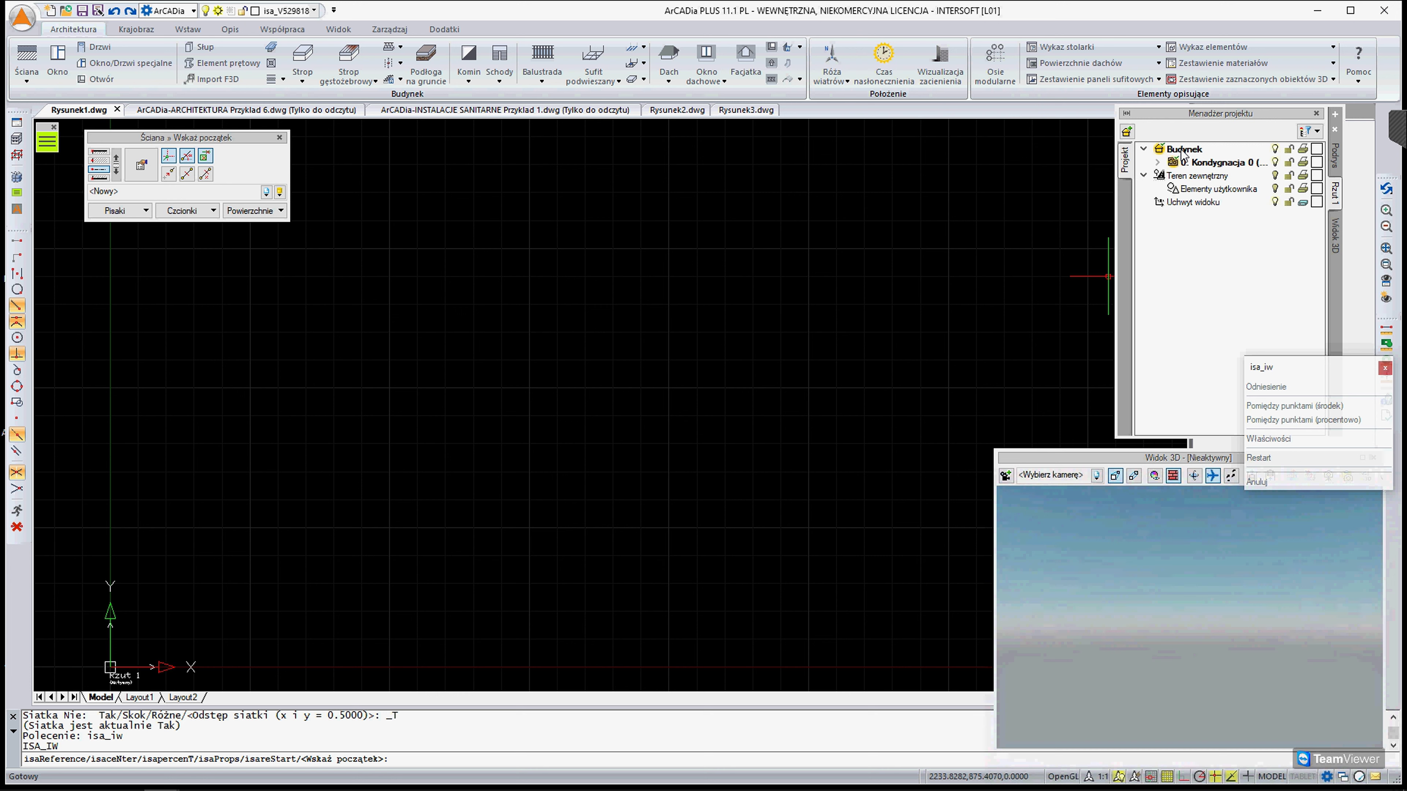
# Expand Kondygnacja 0 in the project tree to reveal Elementy użytkownika
pyautogui.click(1157, 162)
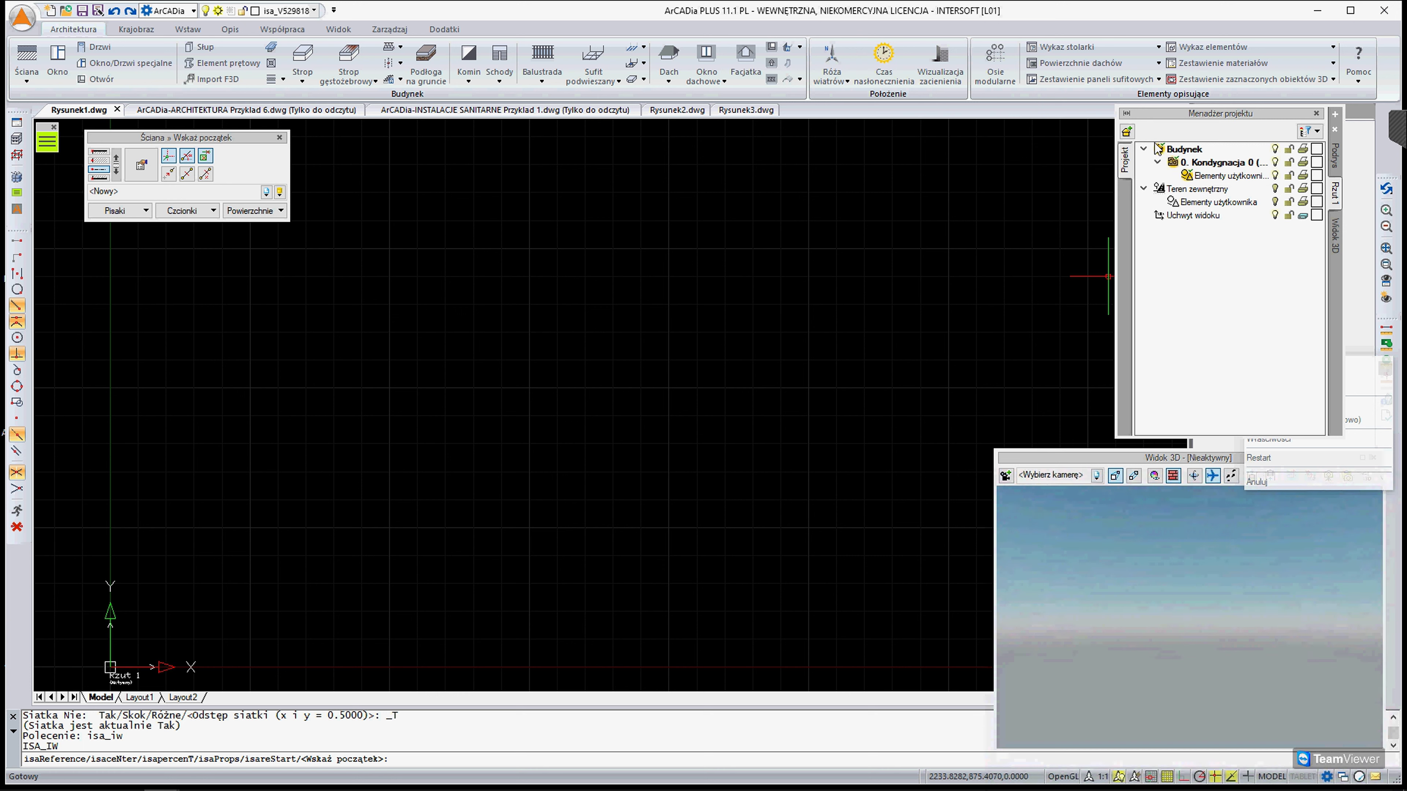
# Alternate the active level between Teren zewnętrzny and 0. Kondygnacja 0, ending on Kondygnacja 0
pyautogui.doubleClick(1160, 191)
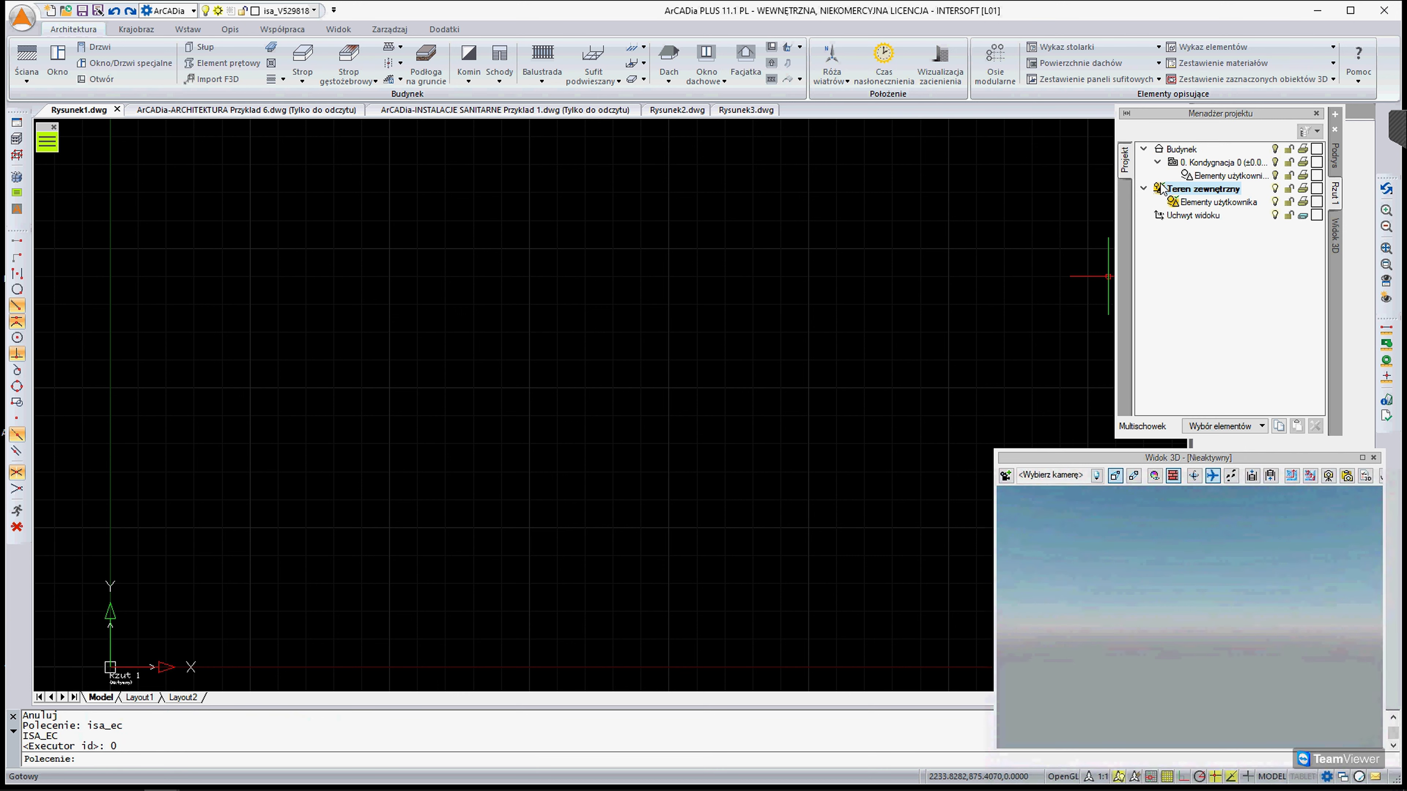
pyautogui.doubleClick(1174, 163)
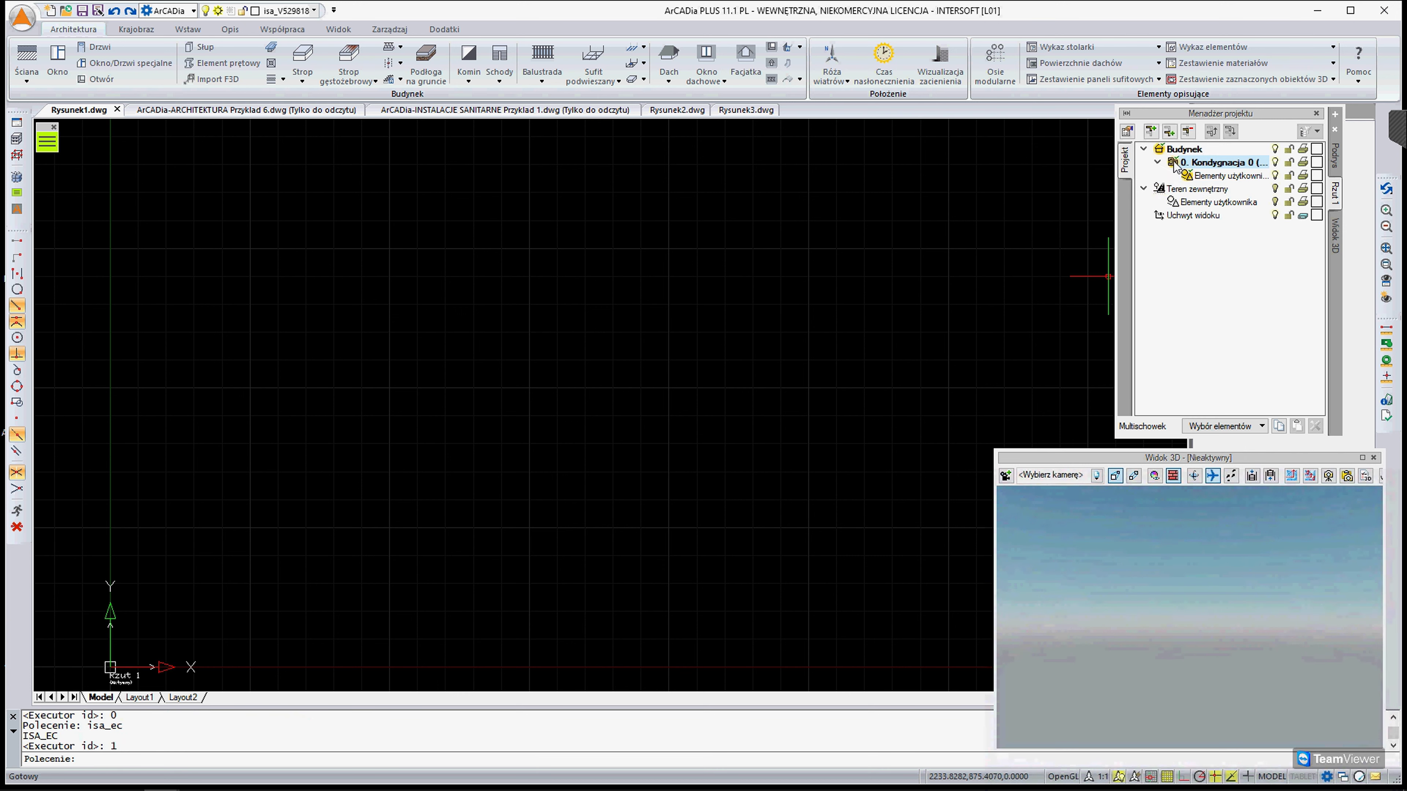
pyautogui.doubleClick(1195, 192)
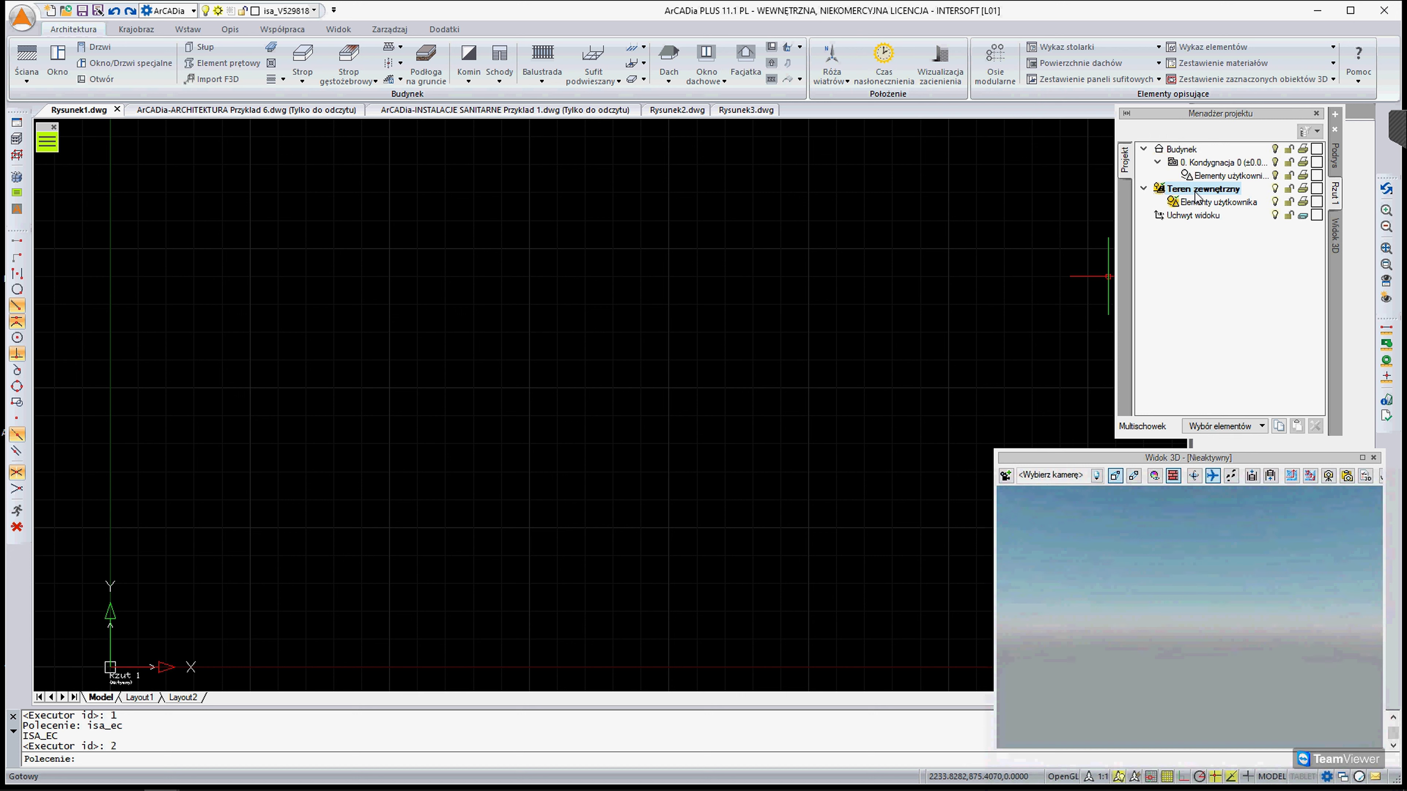
pyautogui.doubleClick(1213, 163)
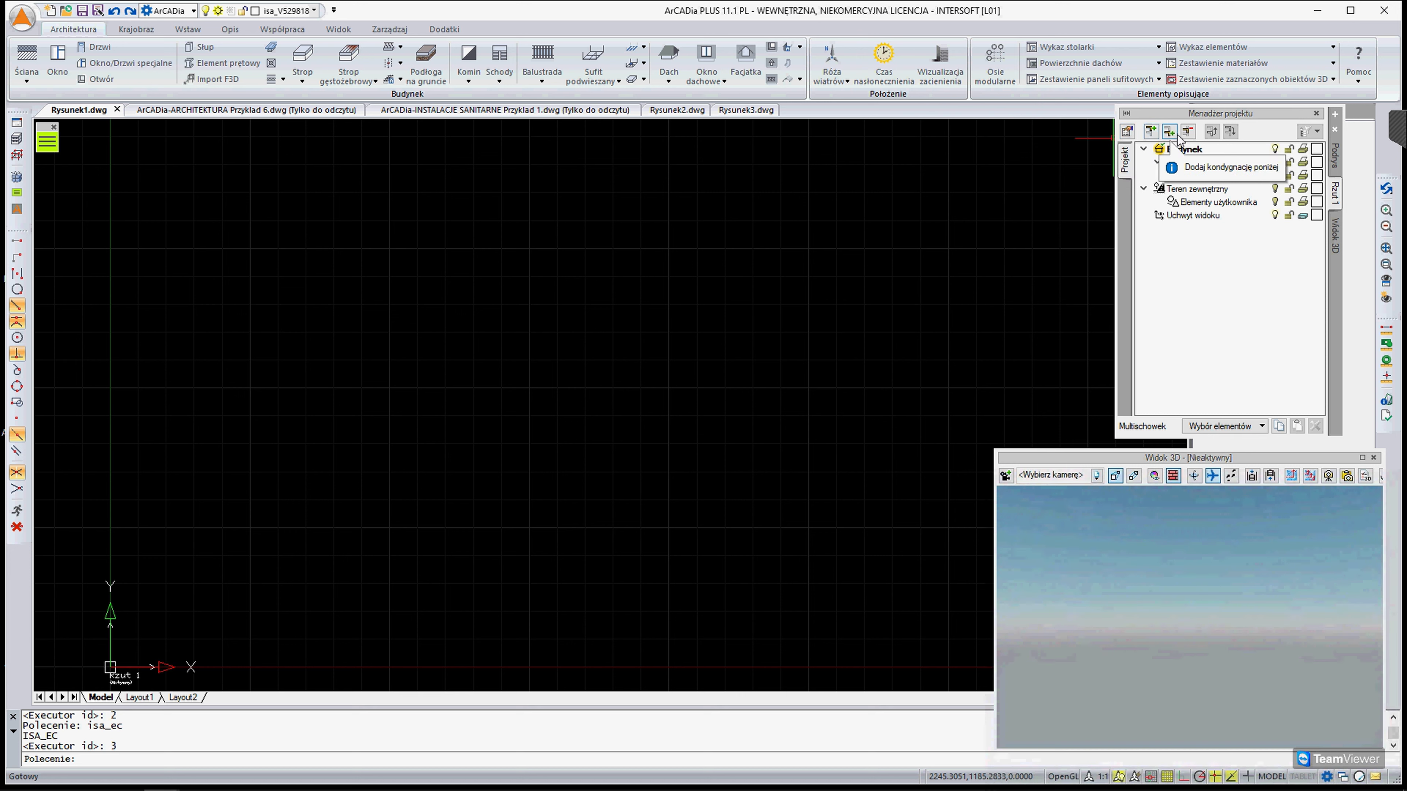
# Open Kondygnacja 0's storey properties and move the dialog higher up
pyautogui.click(1216, 162)
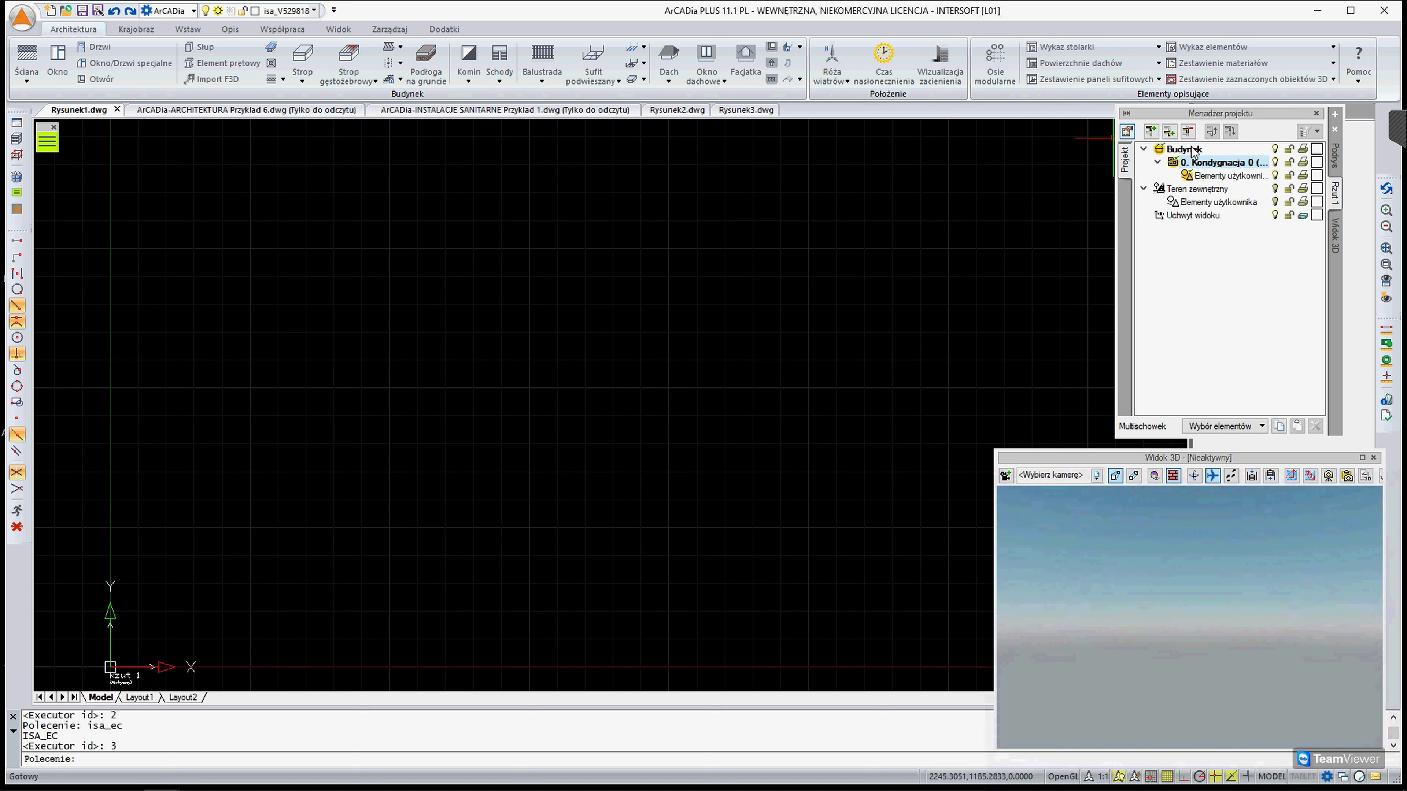
pyautogui.rightClick(1222, 164)
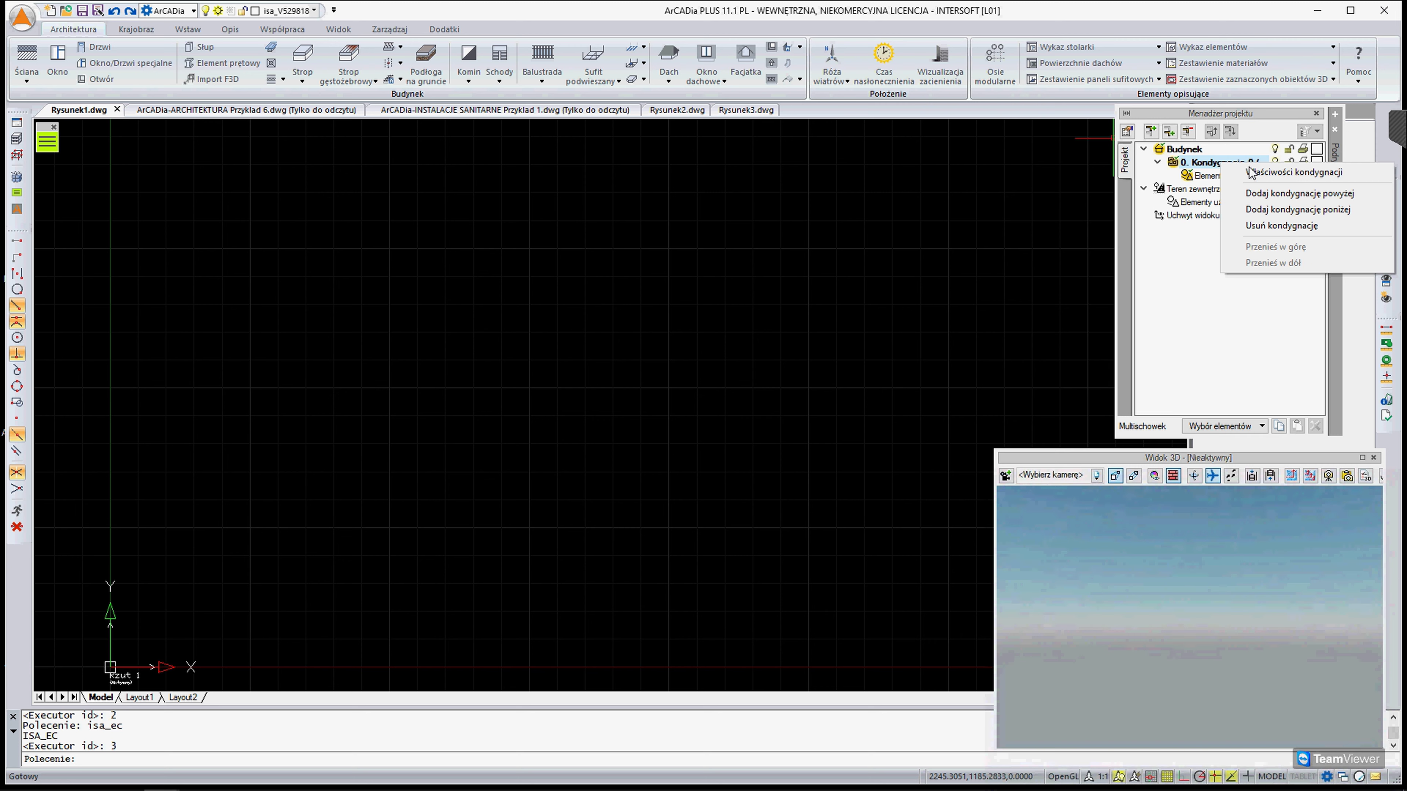
pyautogui.click(1265, 176)
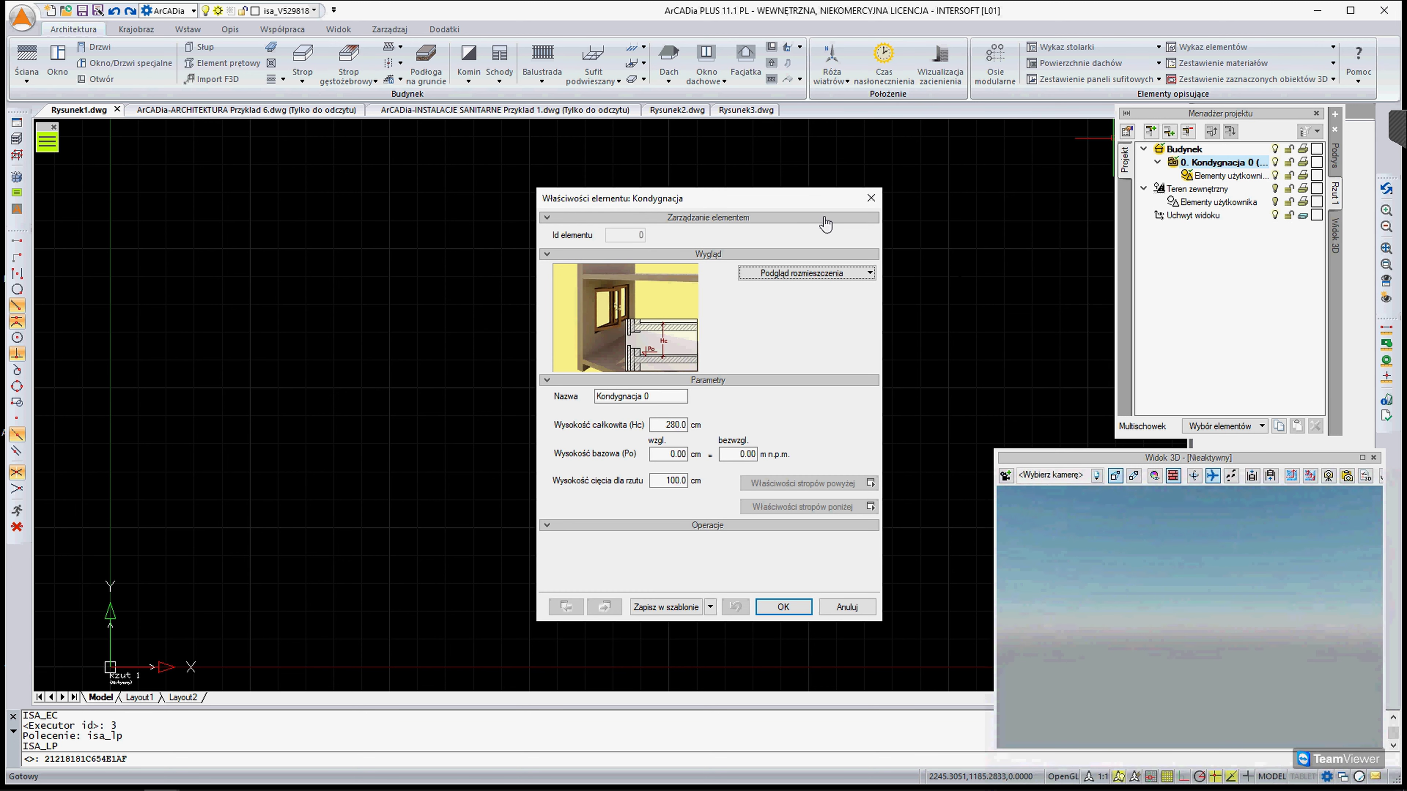
pyautogui.moveTo(732, 201); pyautogui.dragTo(743, 146)
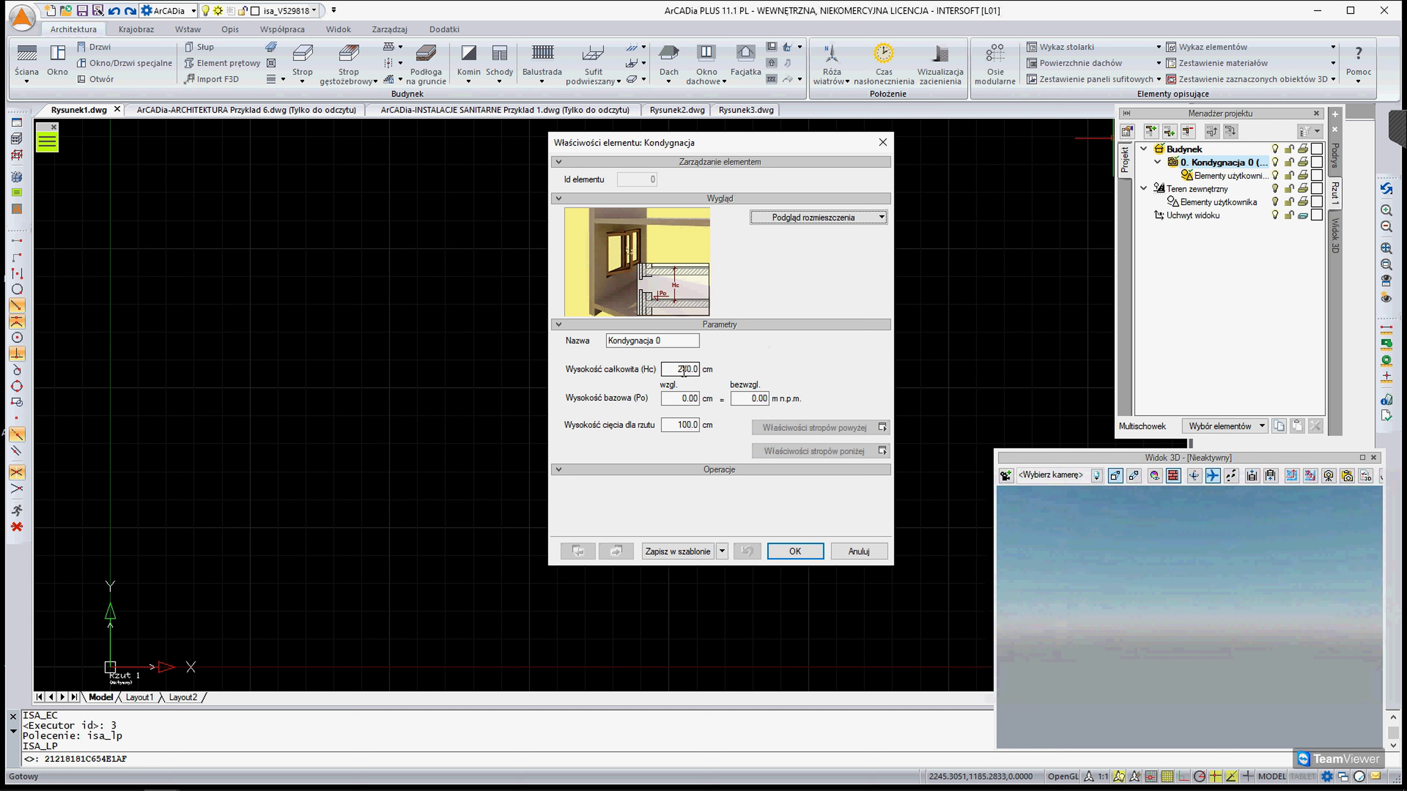
# Review the 280.0 cm height, 0.00 base and 100.0 cm plan cut height fields
pyautogui.press('Tab')
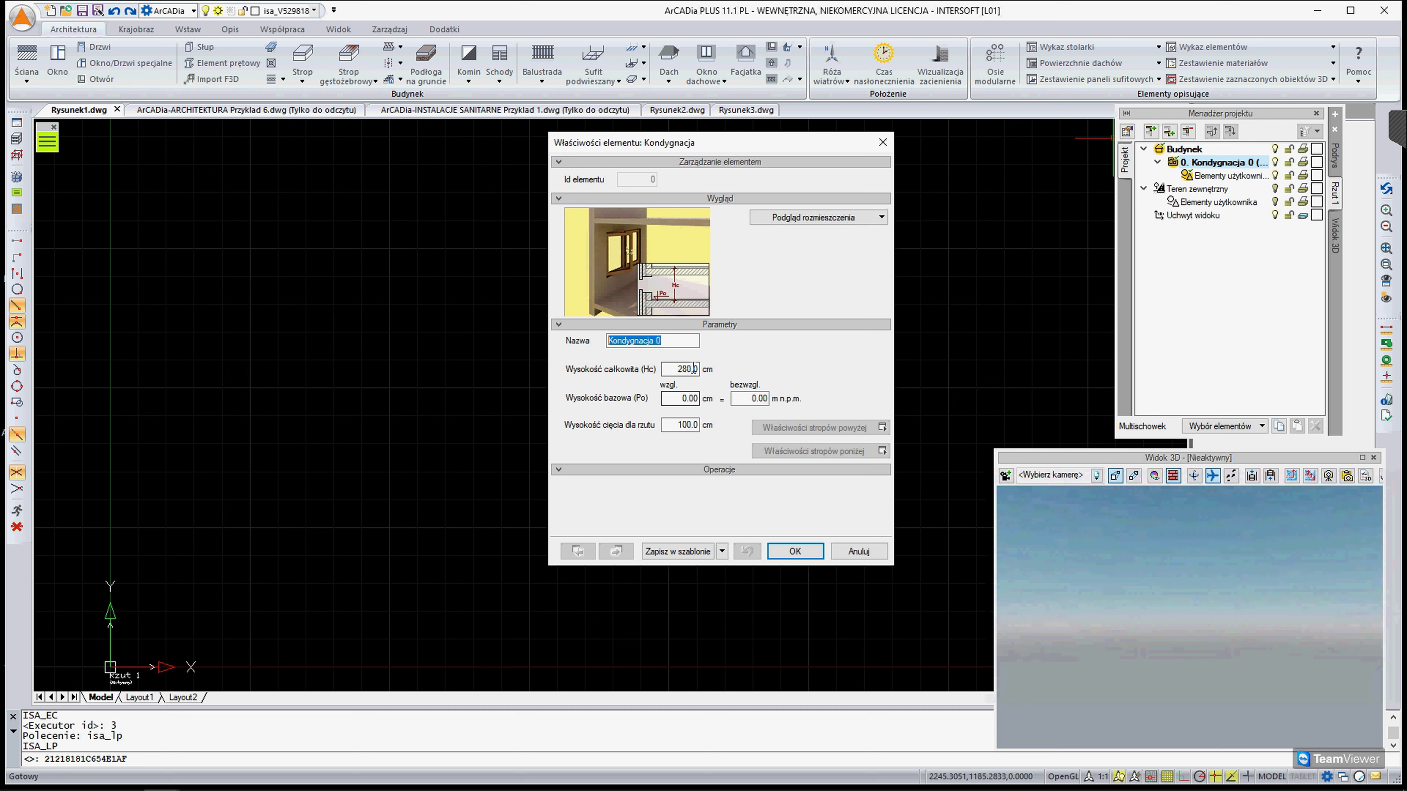
pyautogui.press('Tab')
pyautogui.press('Tab')
pyautogui.click(676, 397)
pyautogui.press('Tab')
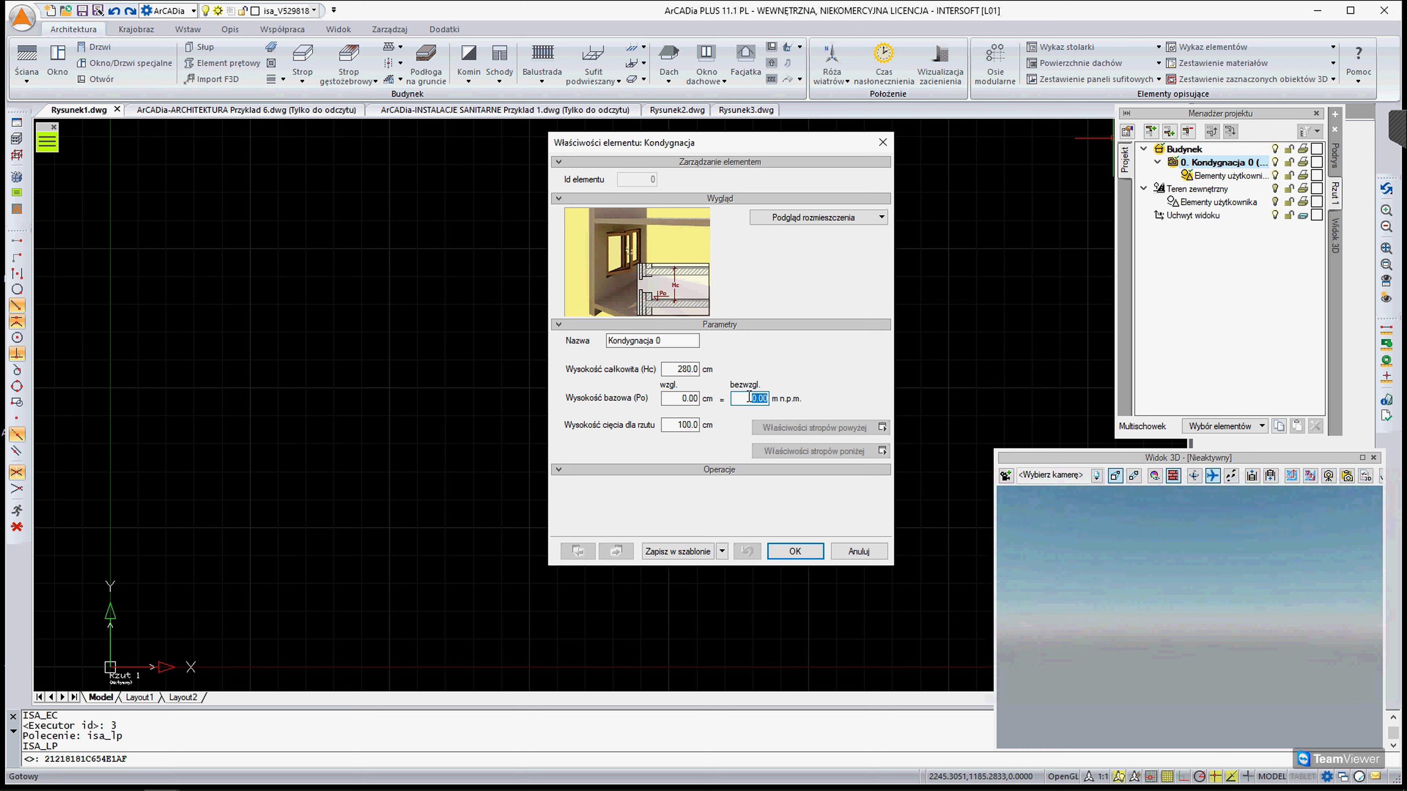
pyautogui.press('Tab')
pyautogui.moveTo(676, 424); pyautogui.dragTo(688, 425)
# Close the storey properties and start a new wall, moving its toolbar and options menu aside
pyautogui.click(882, 142)
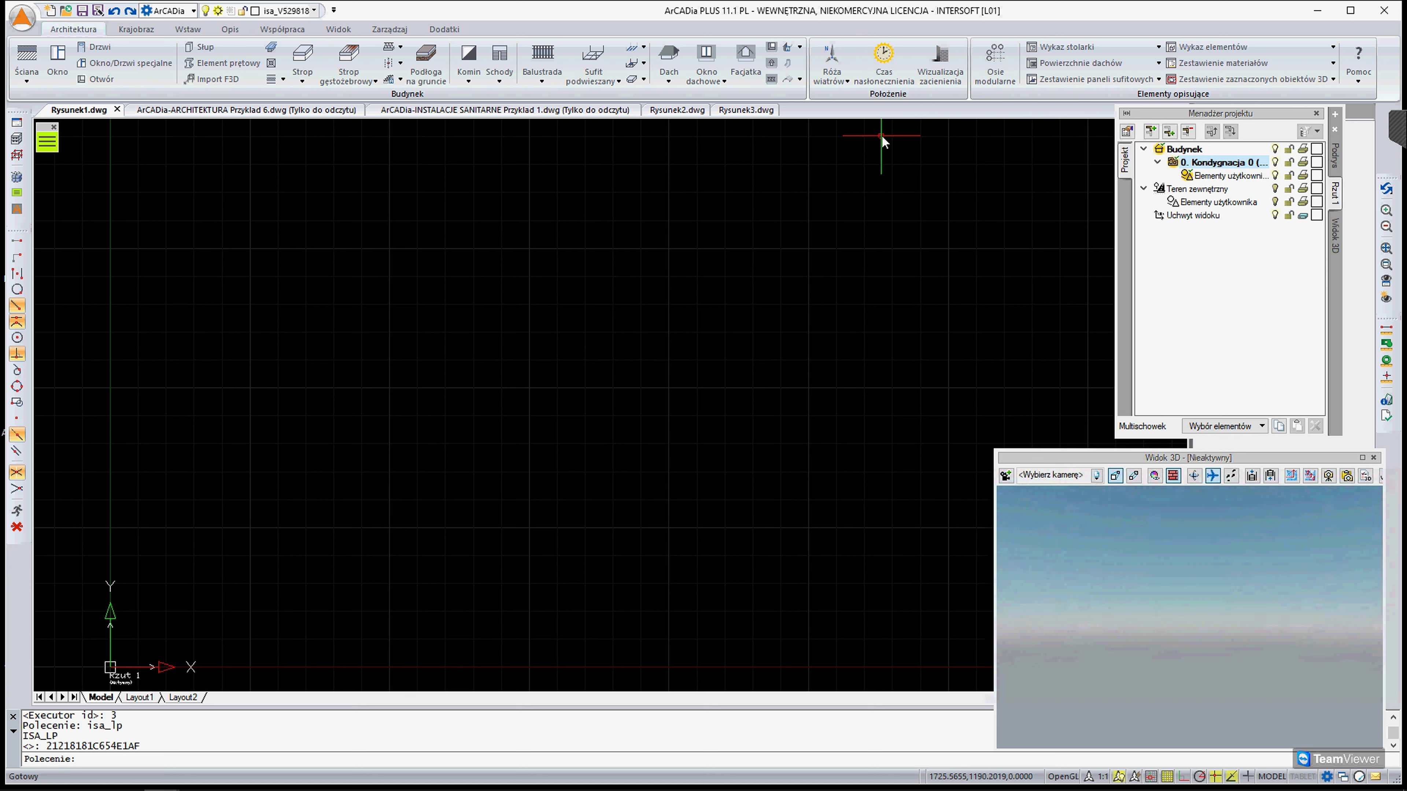
pyautogui.click(26, 58)
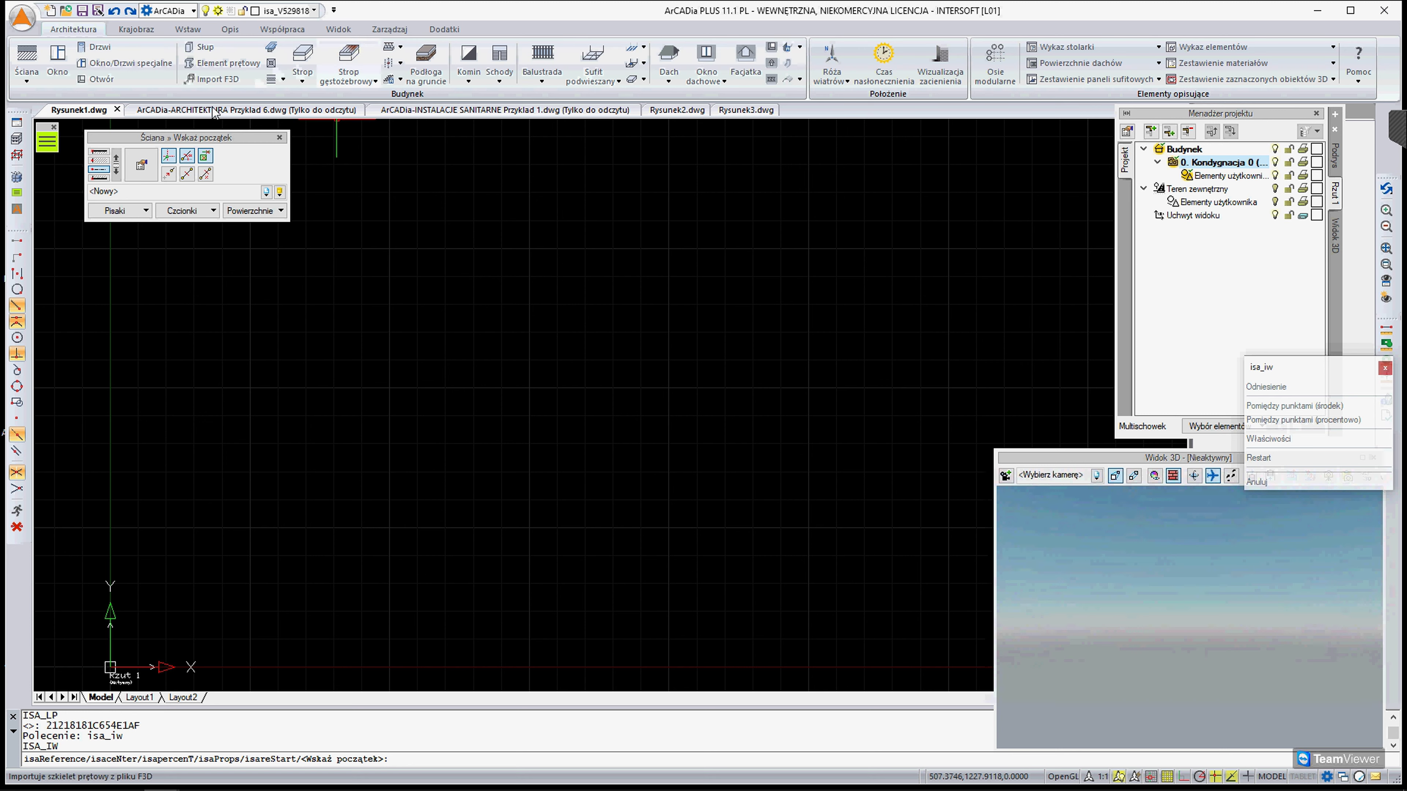
pyautogui.moveTo(184, 140); pyautogui.dragTo(164, 143)
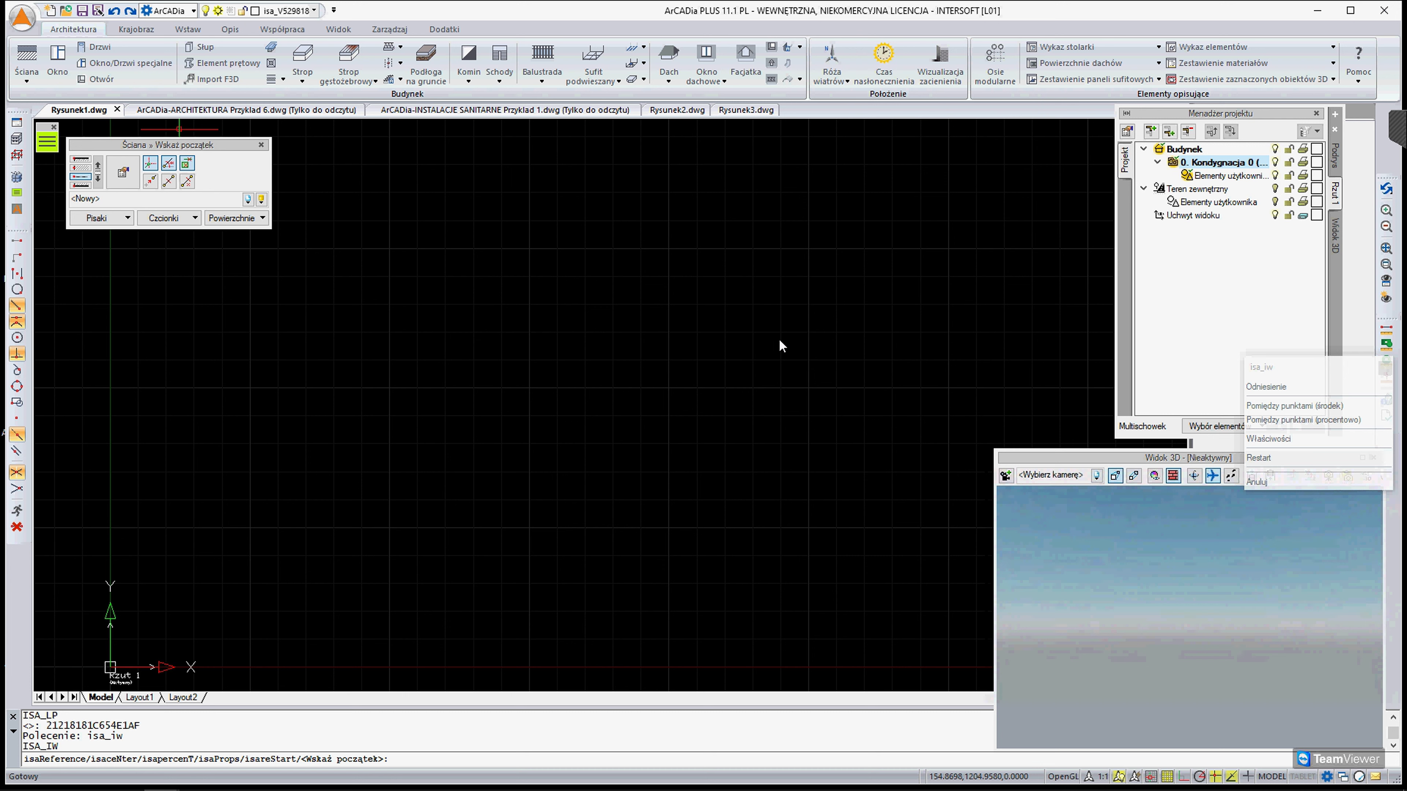
pyautogui.rightClick(699, 393)
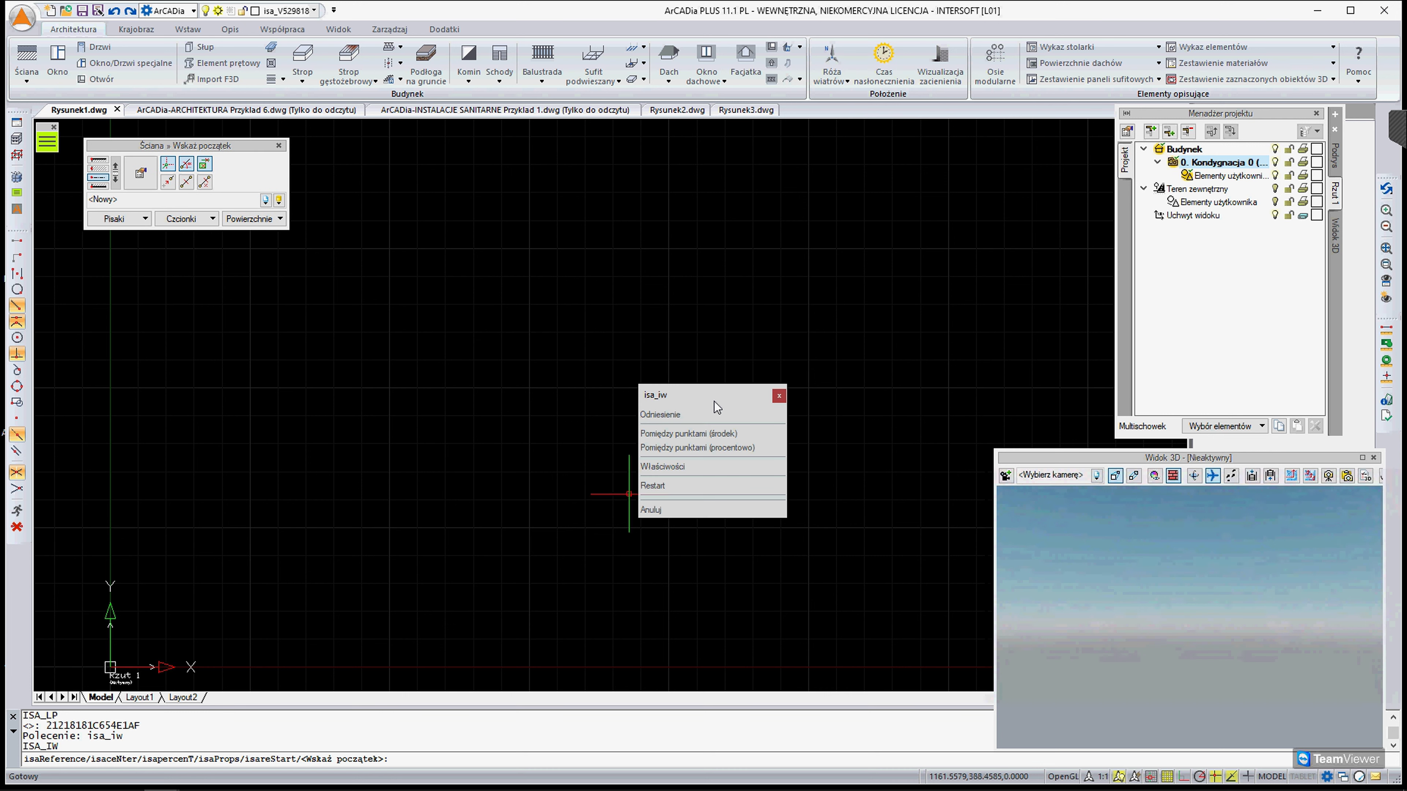
pyautogui.moveTo(693, 397); pyautogui.dragTo(1254, 379)
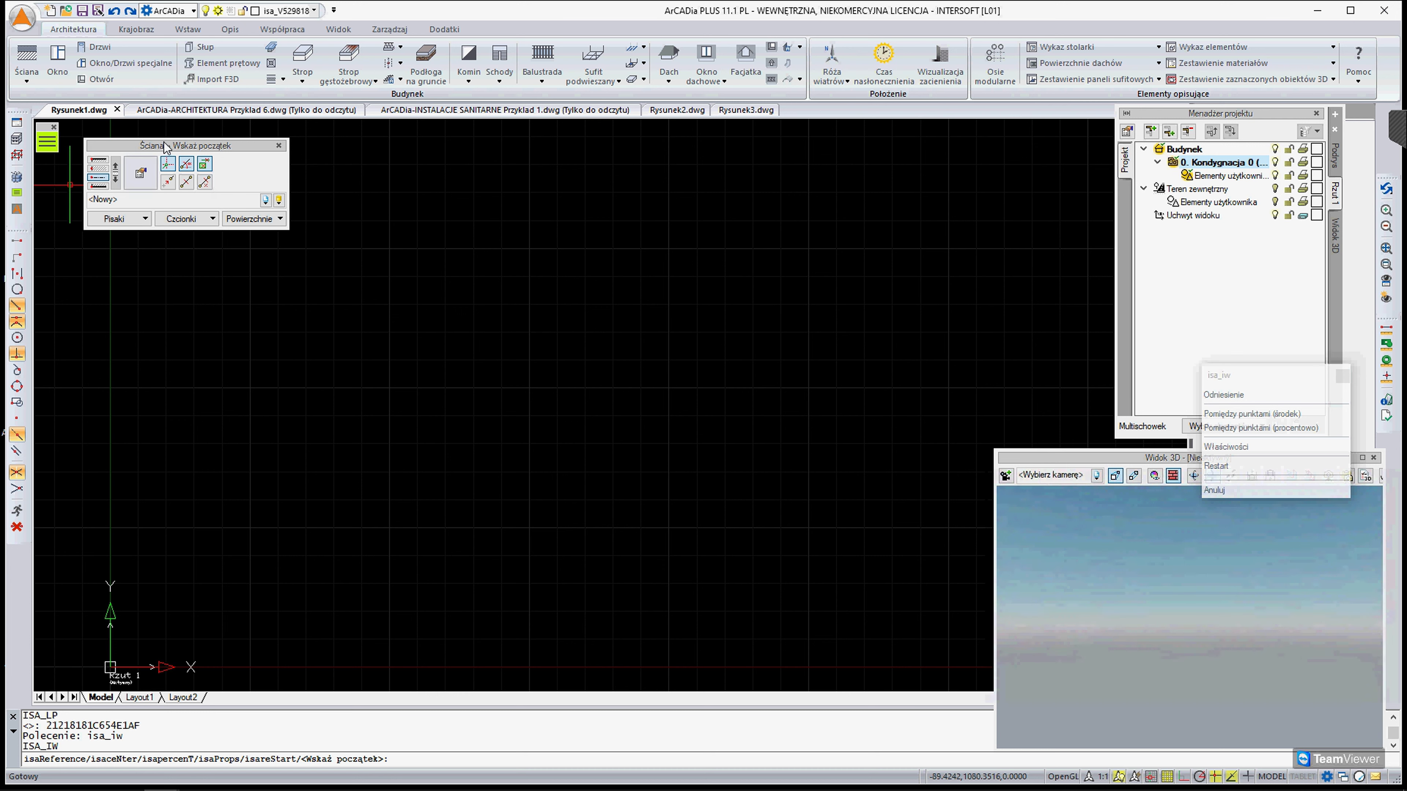
pyautogui.moveTo(159, 152); pyautogui.dragTo(163, 149)
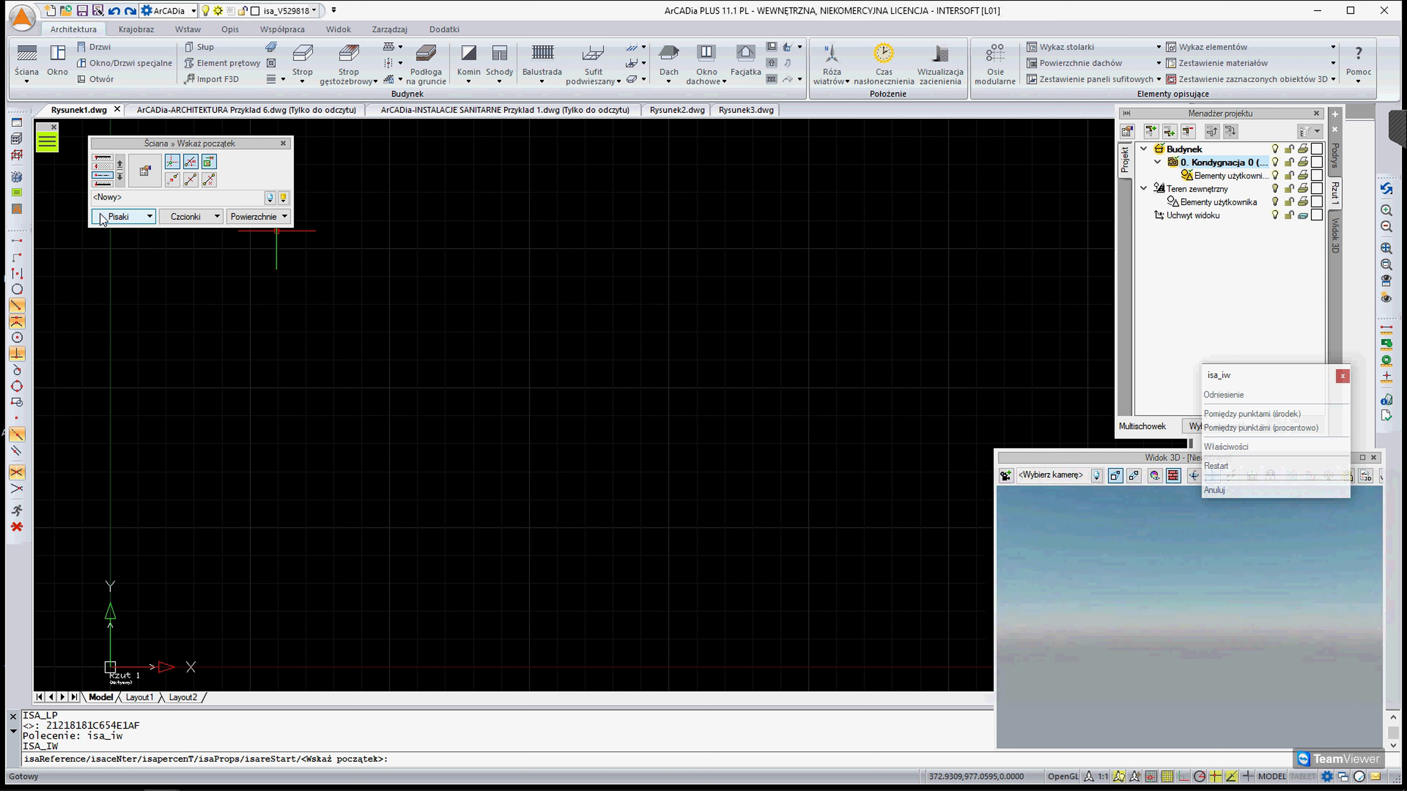
# Review the wall's surface finishes, keeping Tynk 03 plaster on both sides, and close the settings
pyautogui.click(150, 217)
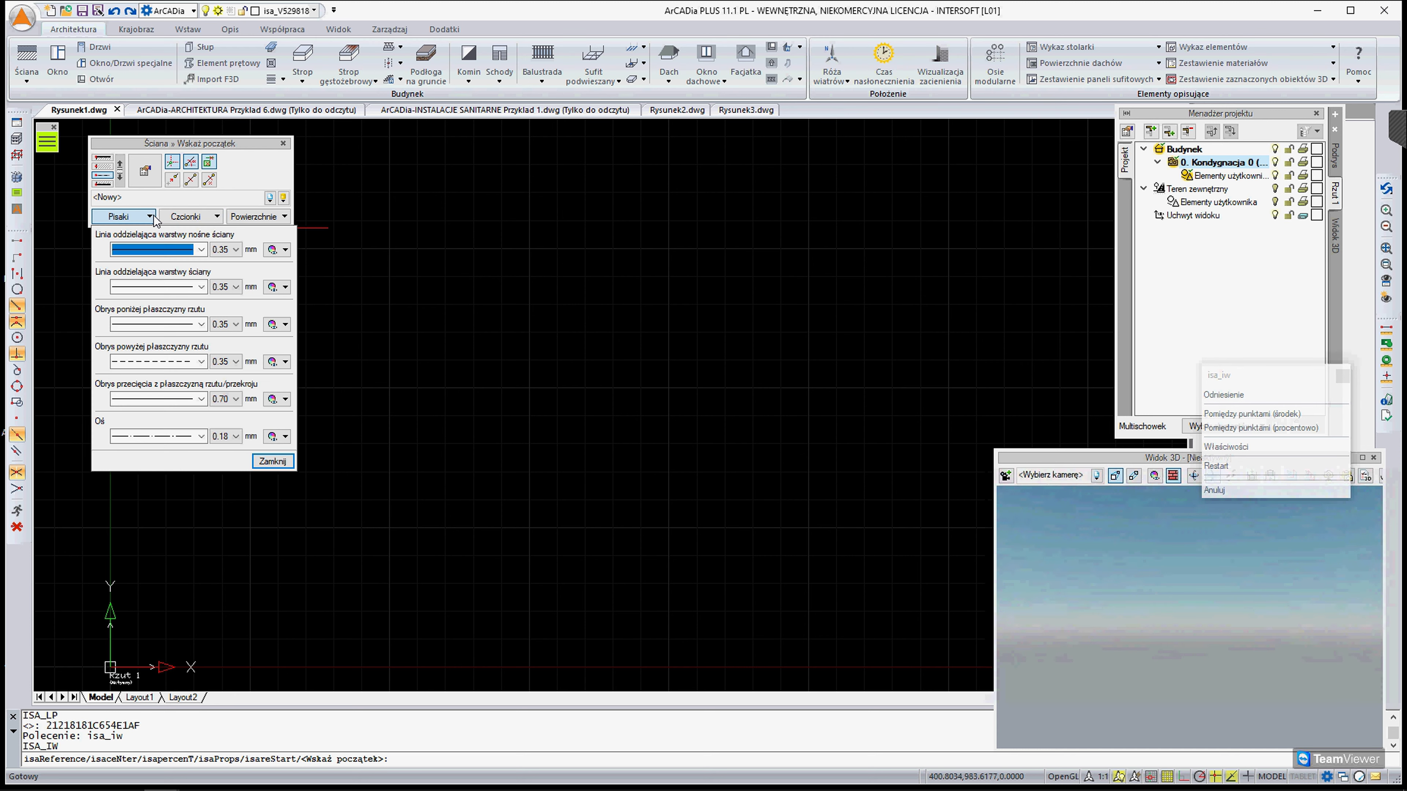
pyautogui.click(151, 216)
pyautogui.click(218, 216)
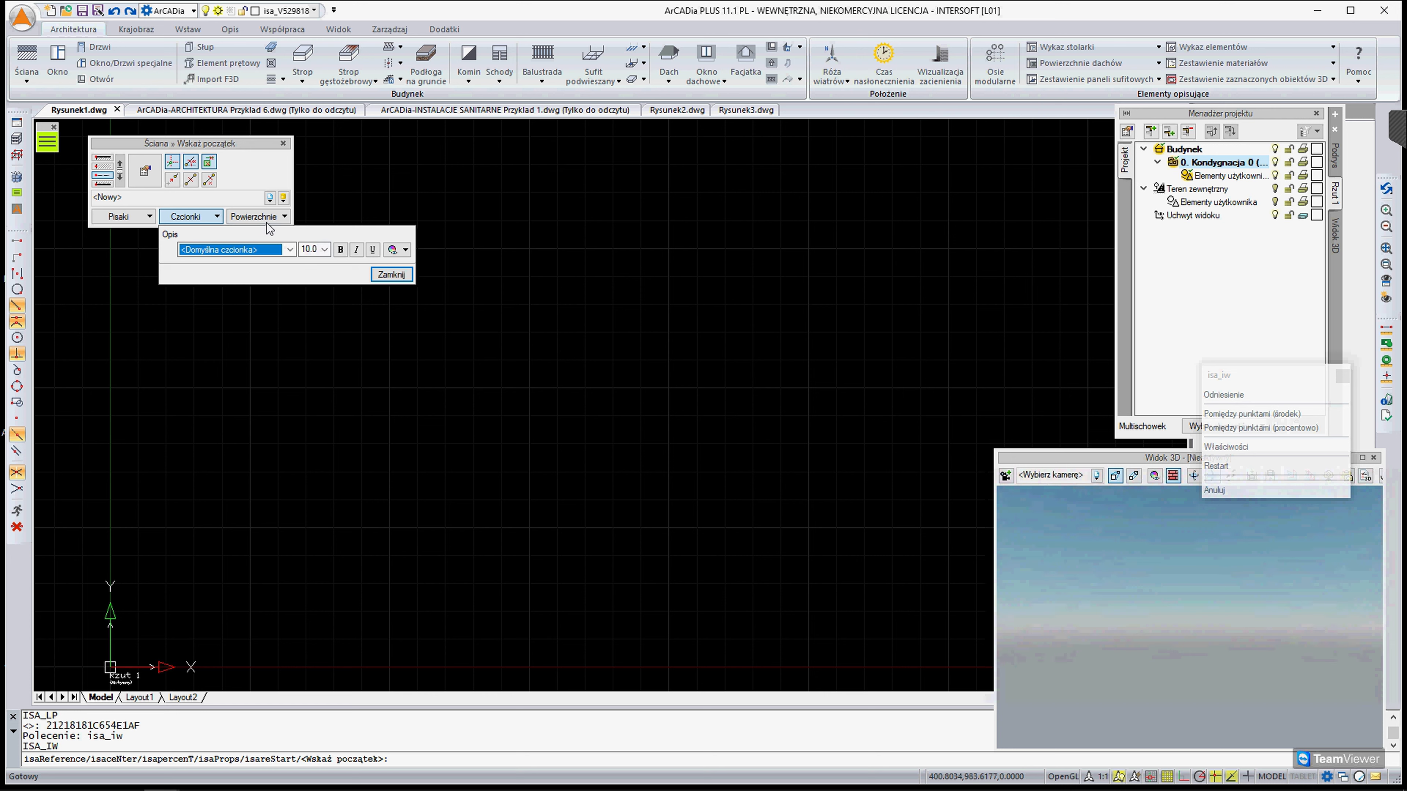
pyautogui.click(218, 217)
pyautogui.click(286, 217)
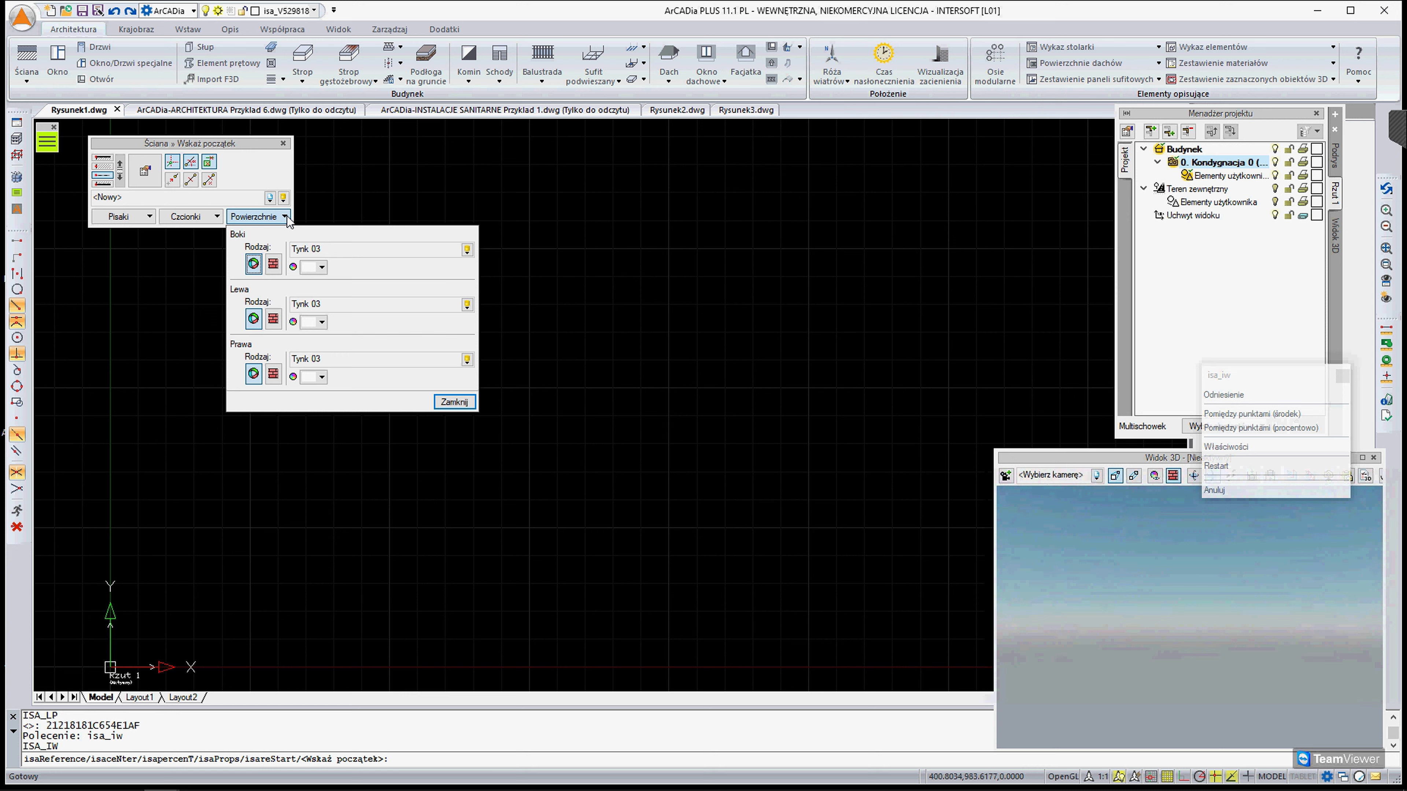
pyautogui.click(467, 249)
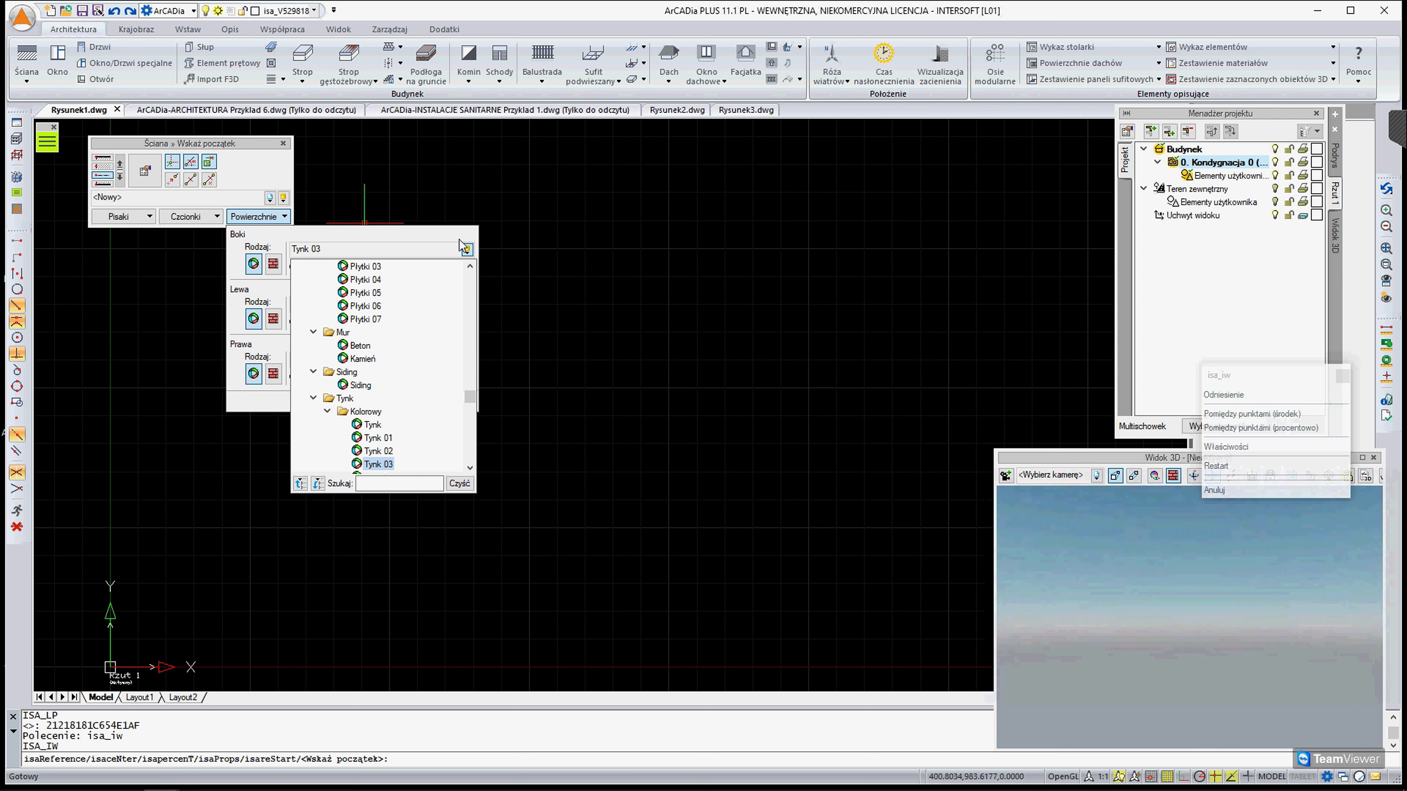
pyautogui.click(379, 464)
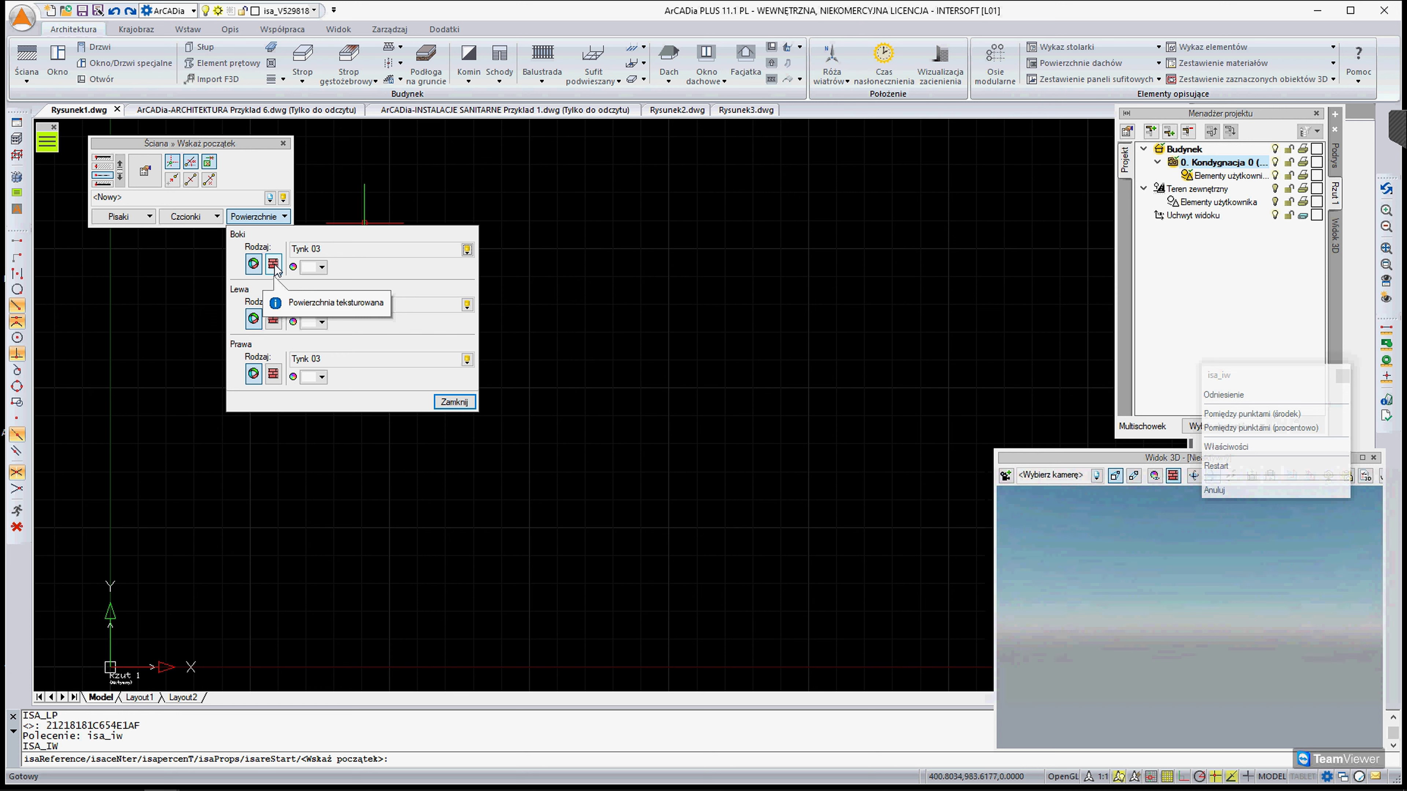
pyautogui.click(273, 183)
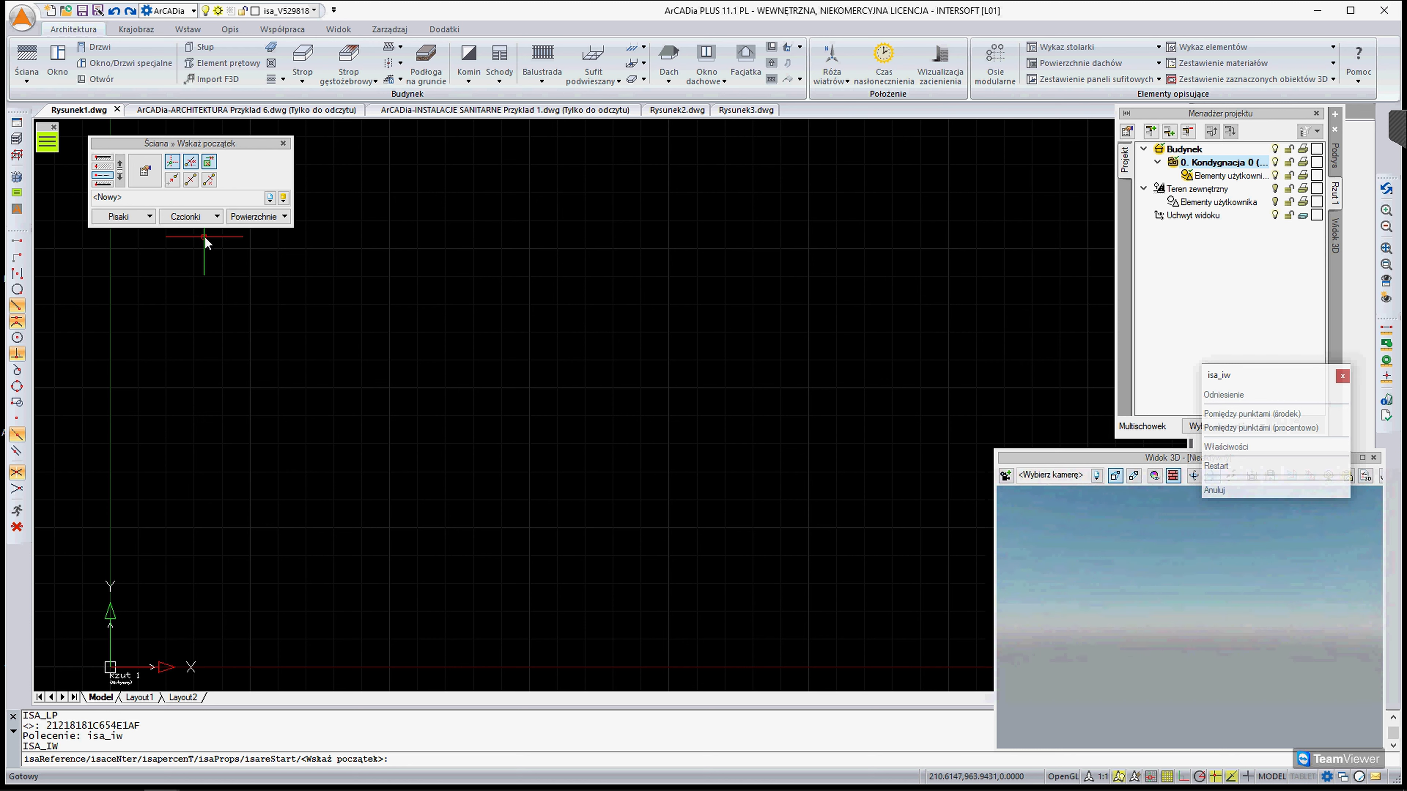
# Pick the wall's start point on the plan and turn ORTHO on
pyautogui.click(357, 485)
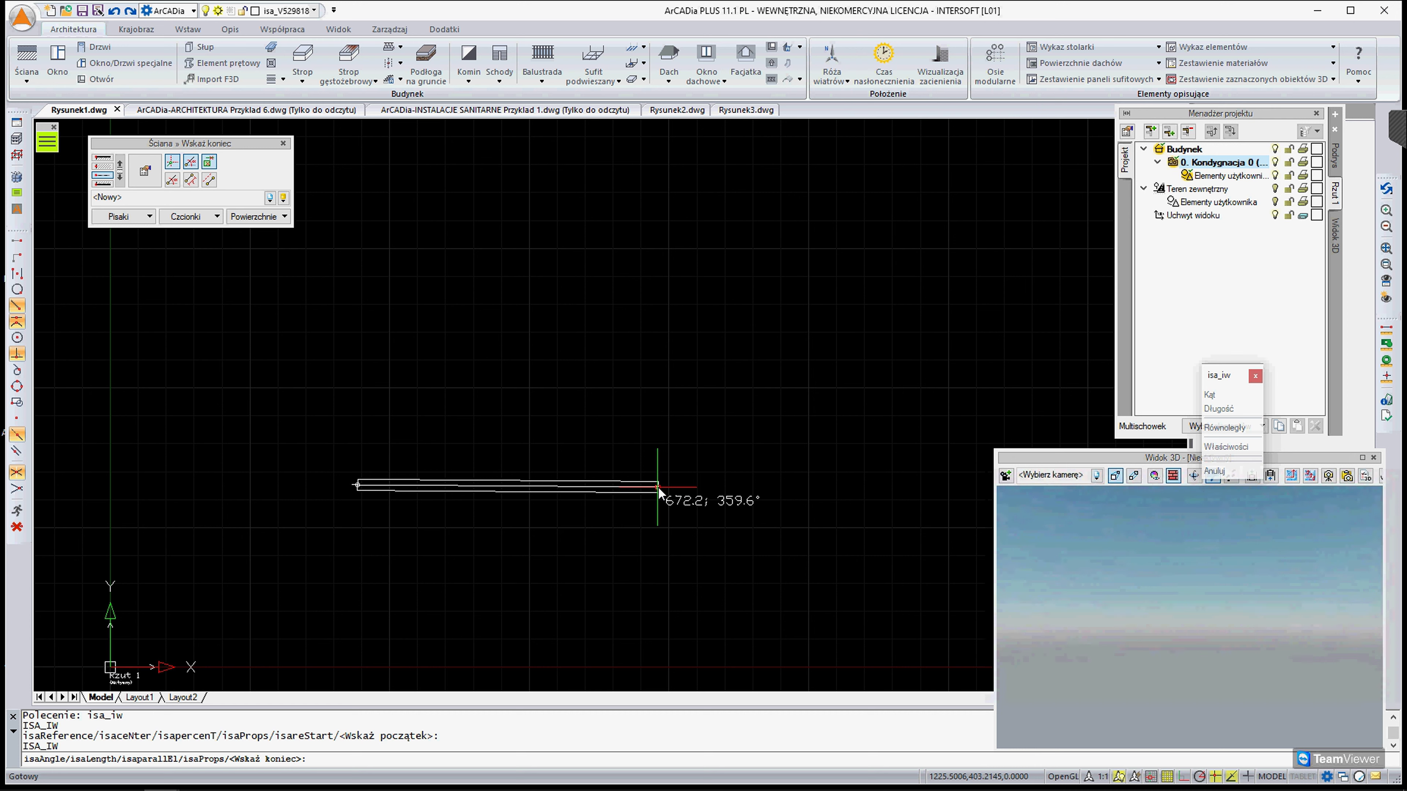
pyautogui.click(1183, 778)
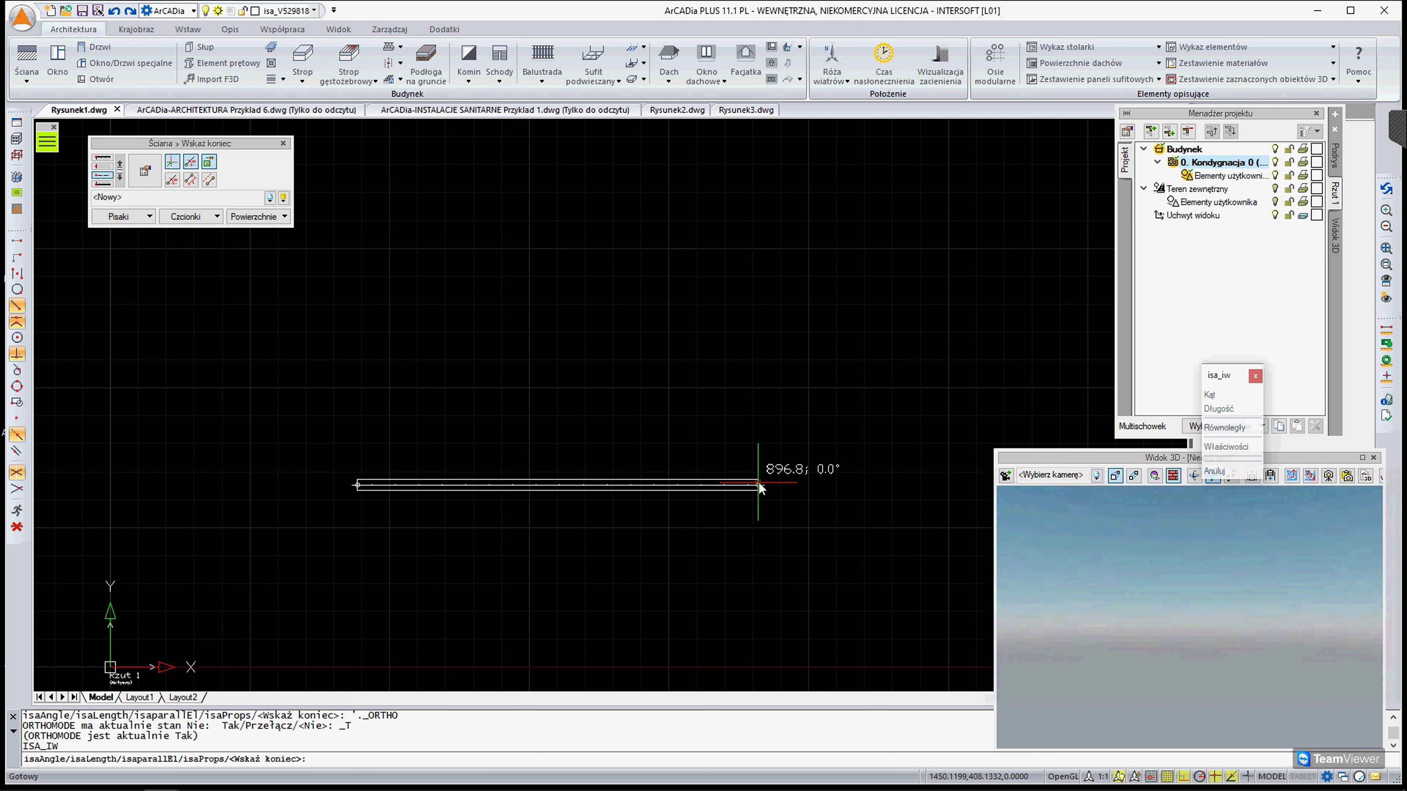
# Give the first horizontal wall segment a length of 500
pyautogui.write('500')
pyautogui.press('Return')
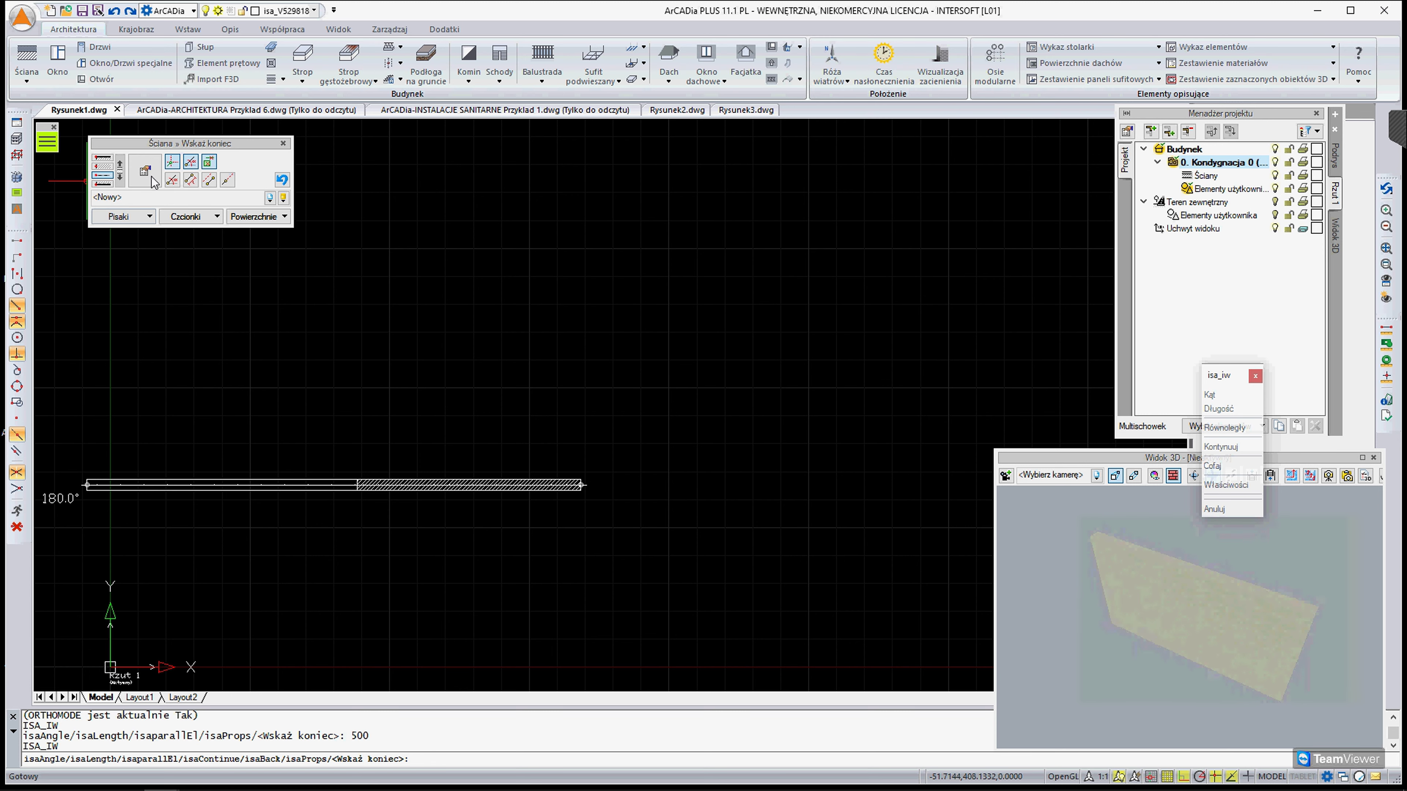
# Draw the next wall as a 600-long vertical segment
pyautogui.click(227, 179)
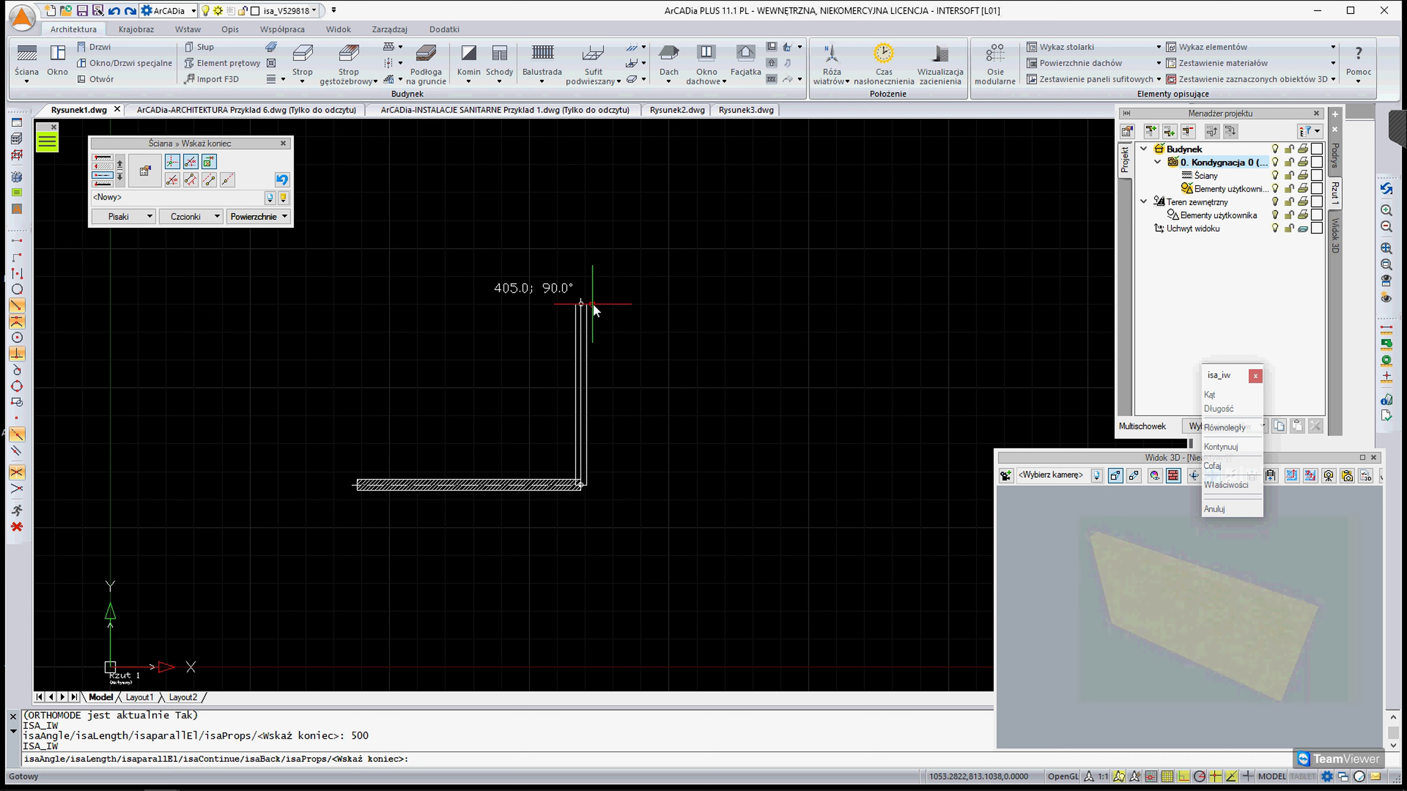
pyautogui.write('600')
pyautogui.press('Return')
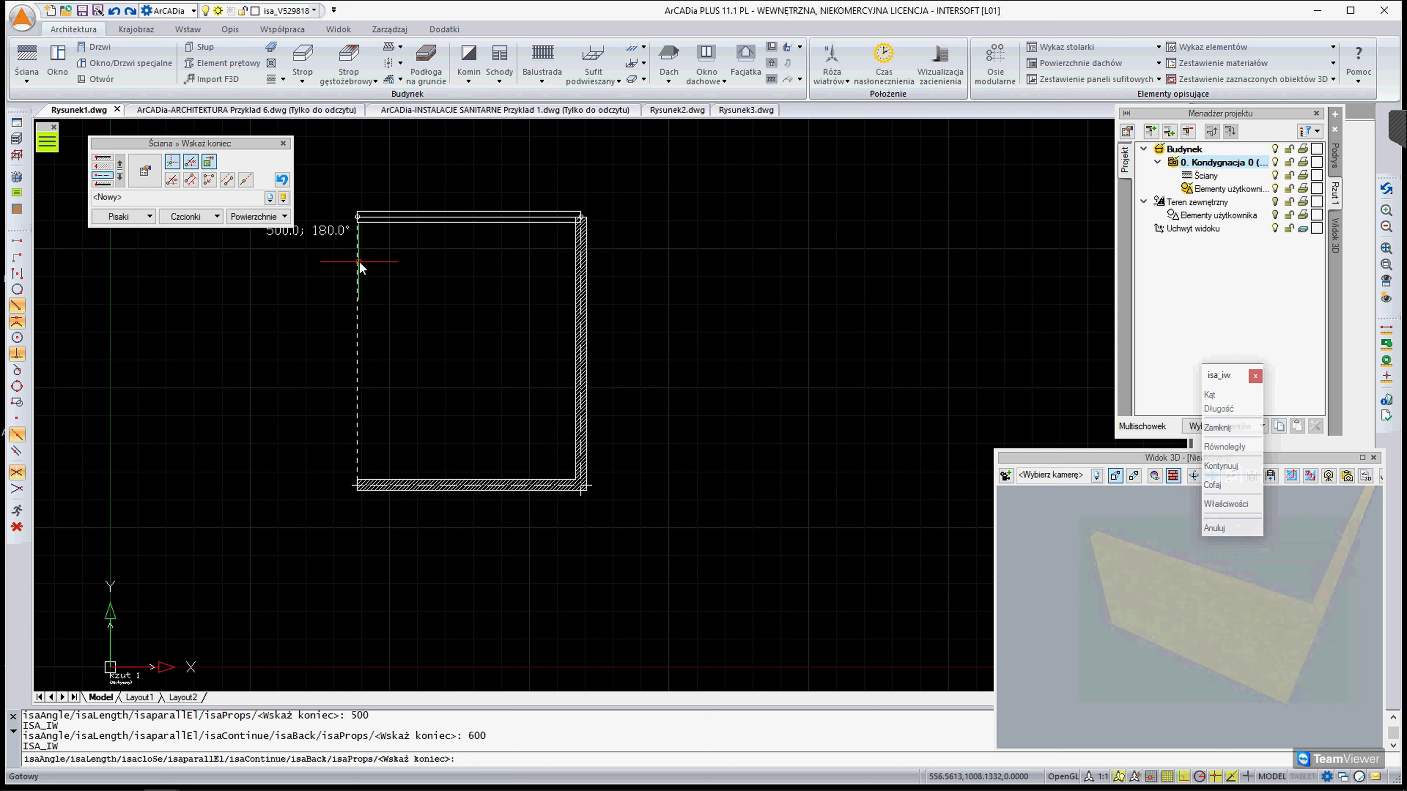
# Close the square at the starting corner, end the wall command, and start a separate wall right of the room
pyautogui.click(359, 267)
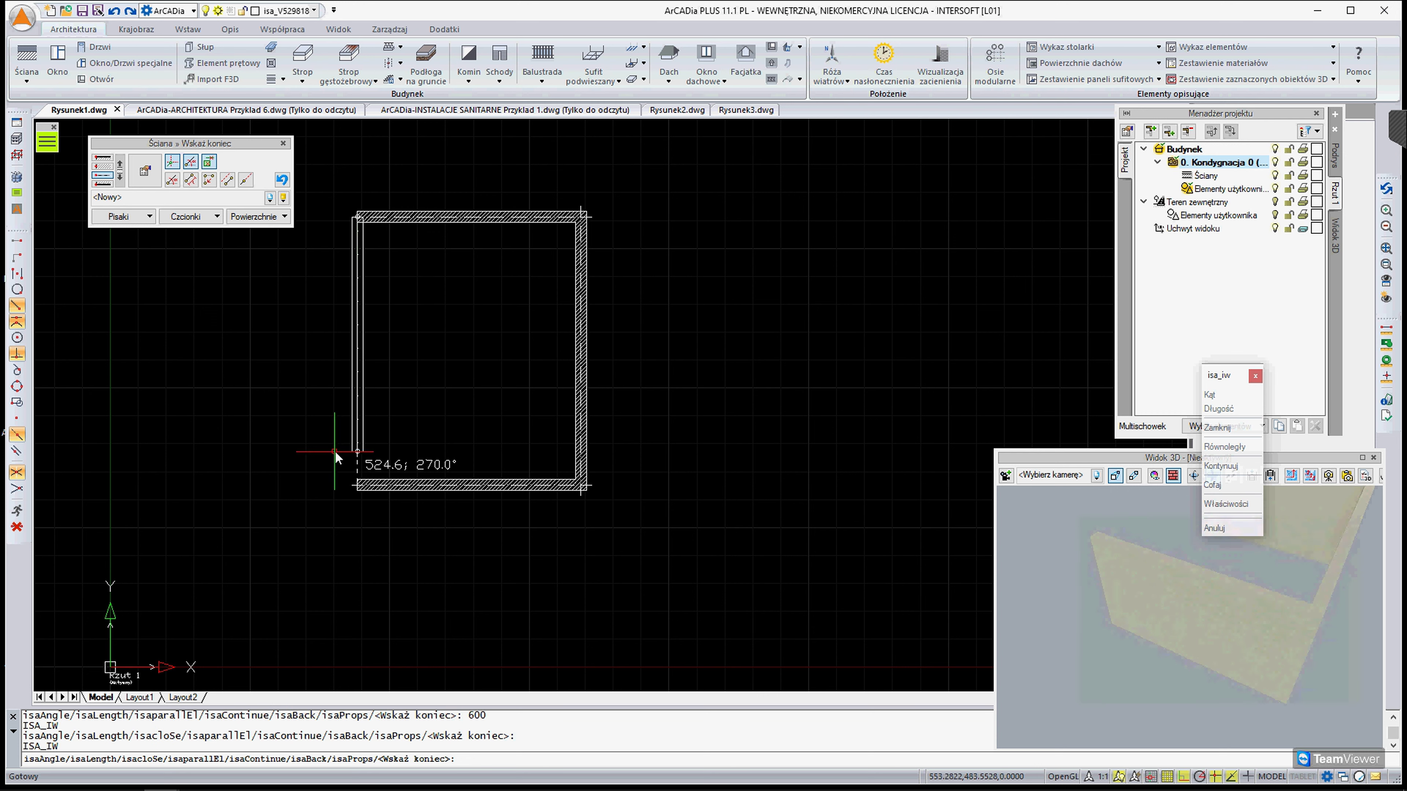
pyautogui.click(358, 486)
pyautogui.press('Escape')
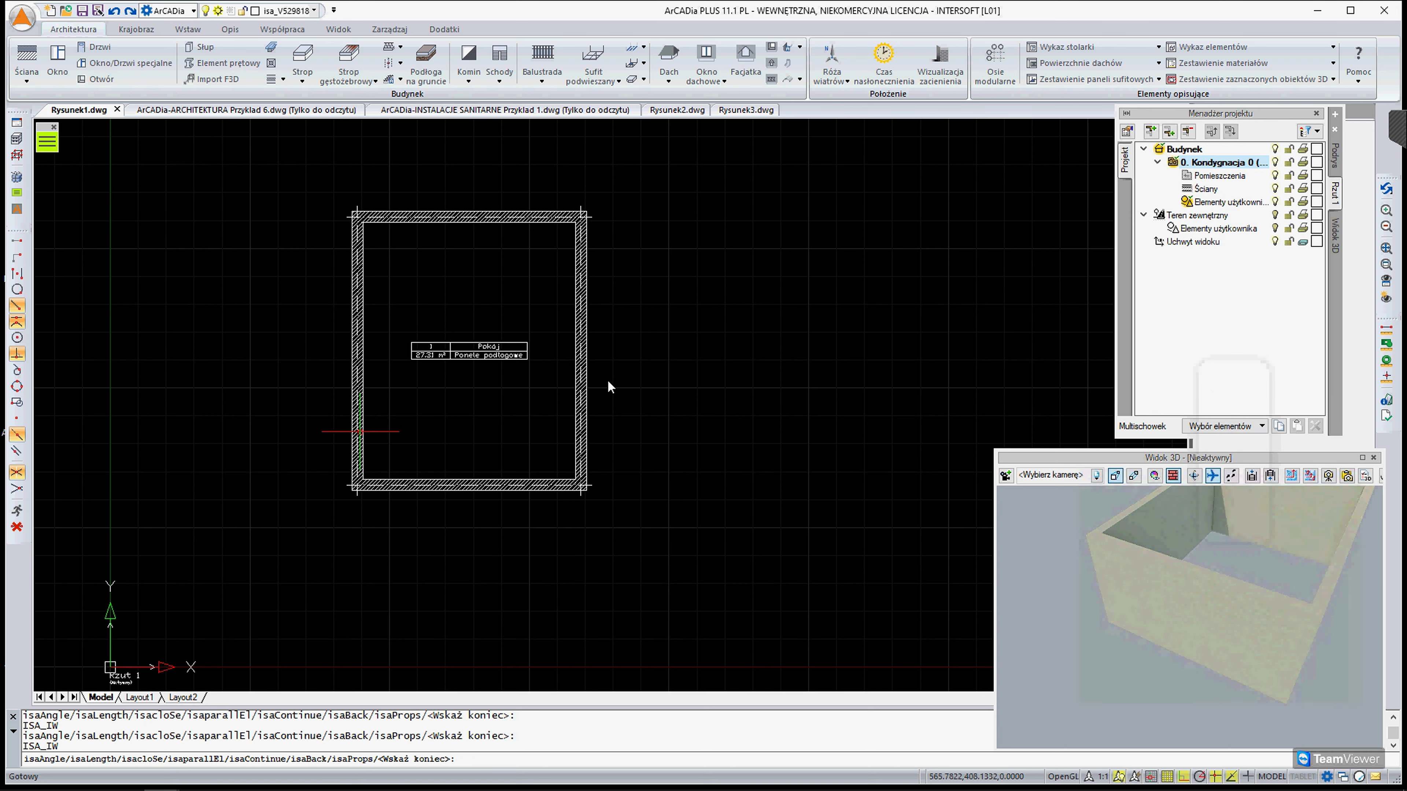
pyautogui.rightClick(657, 406)
pyautogui.click(681, 417)
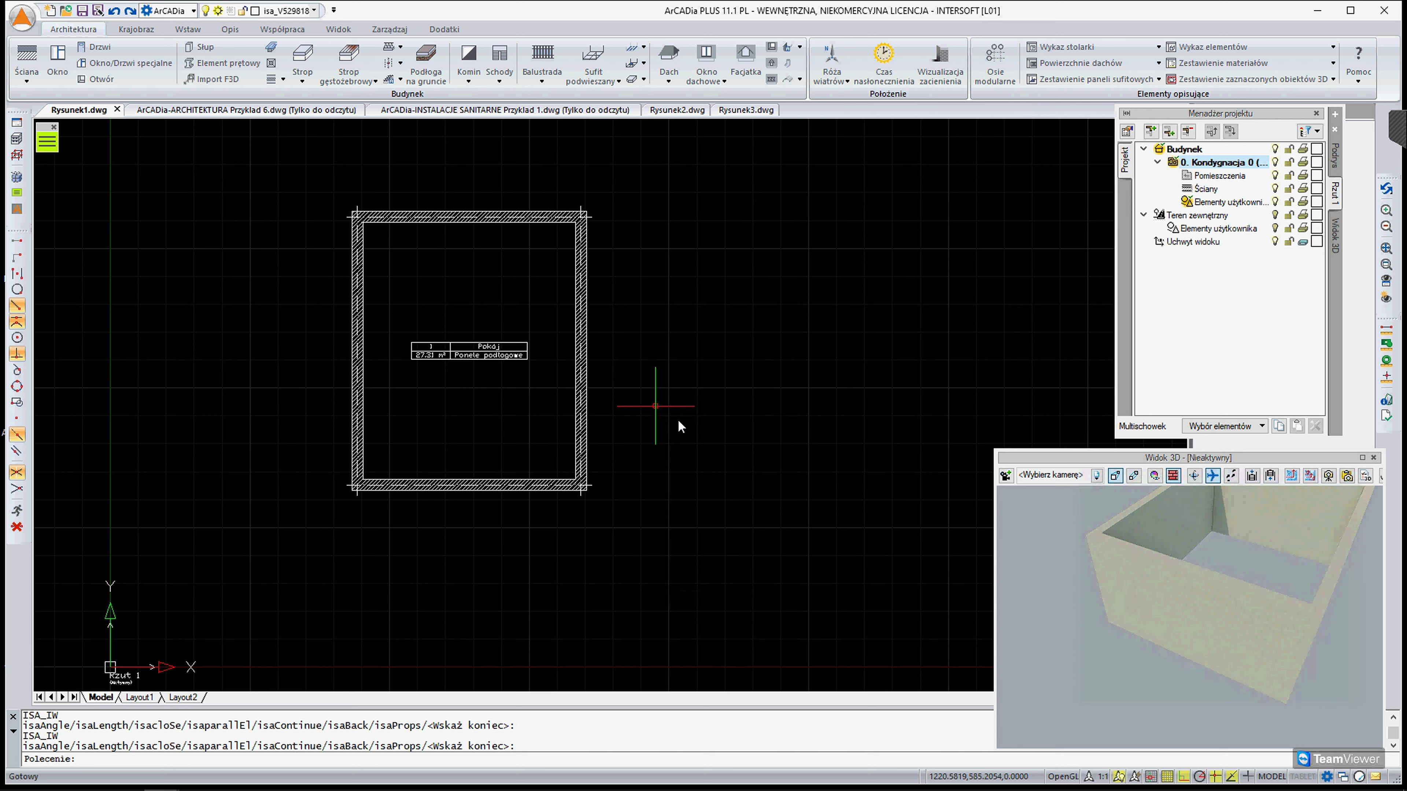
pyautogui.press('Return')
pyautogui.click(640, 462)
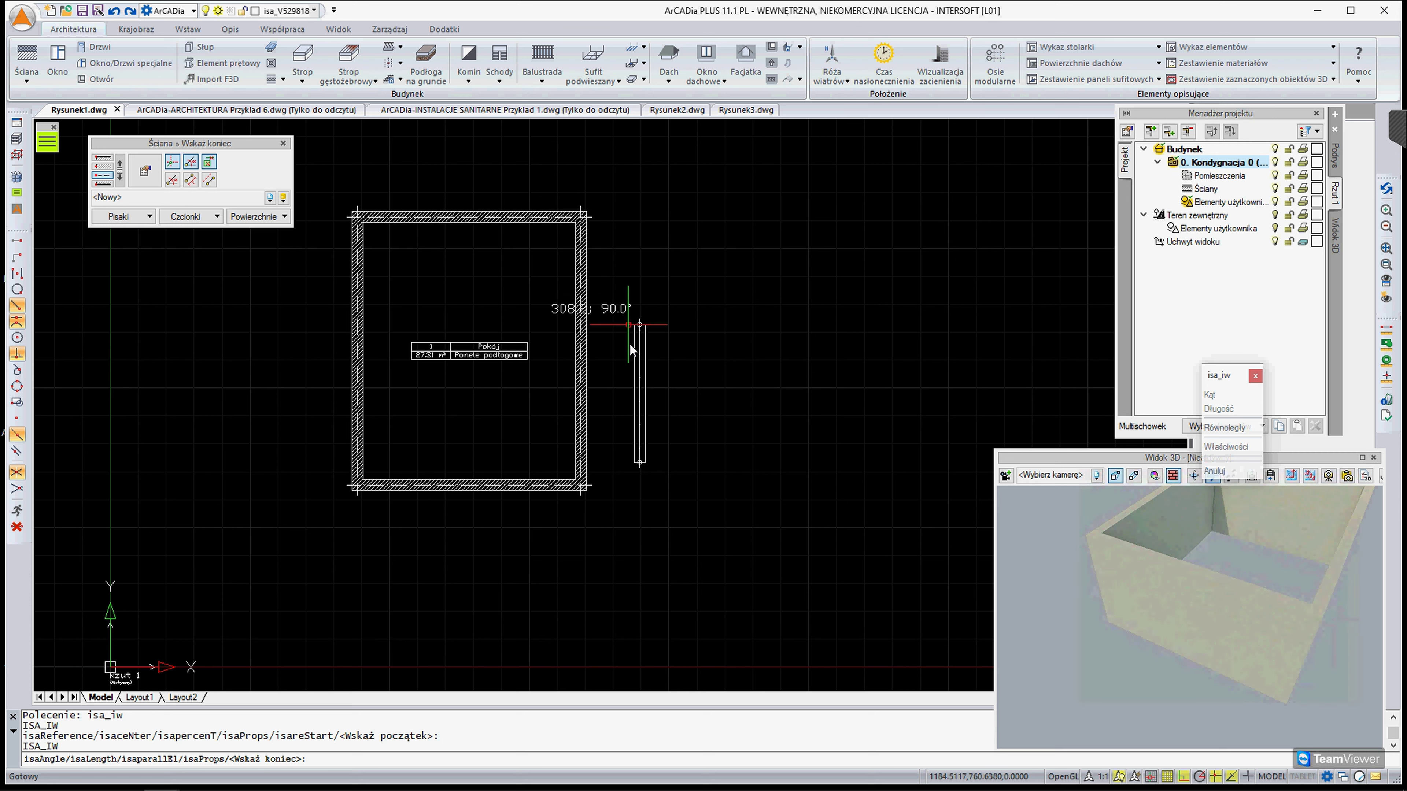
pyautogui.press('Escape')
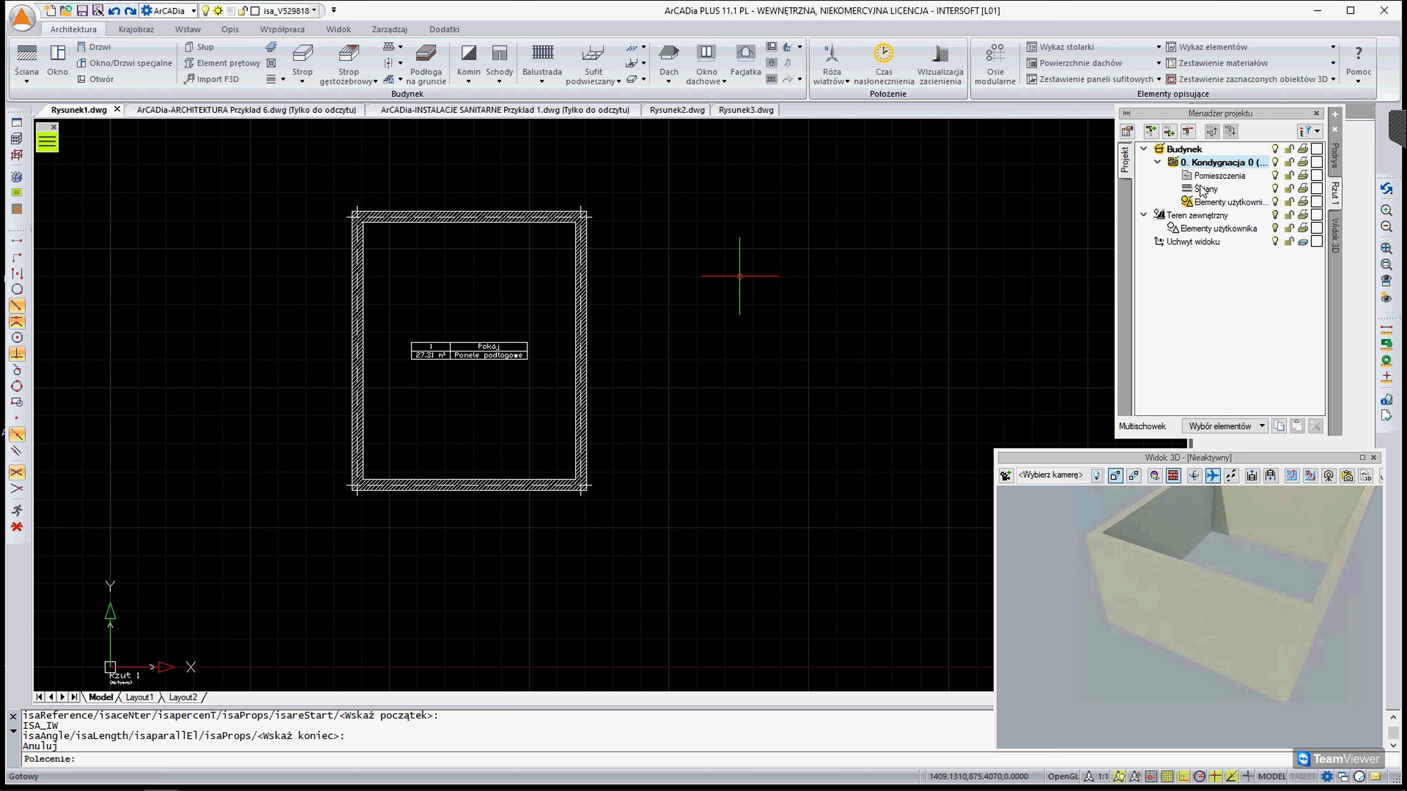
pyautogui.click(1276, 194)
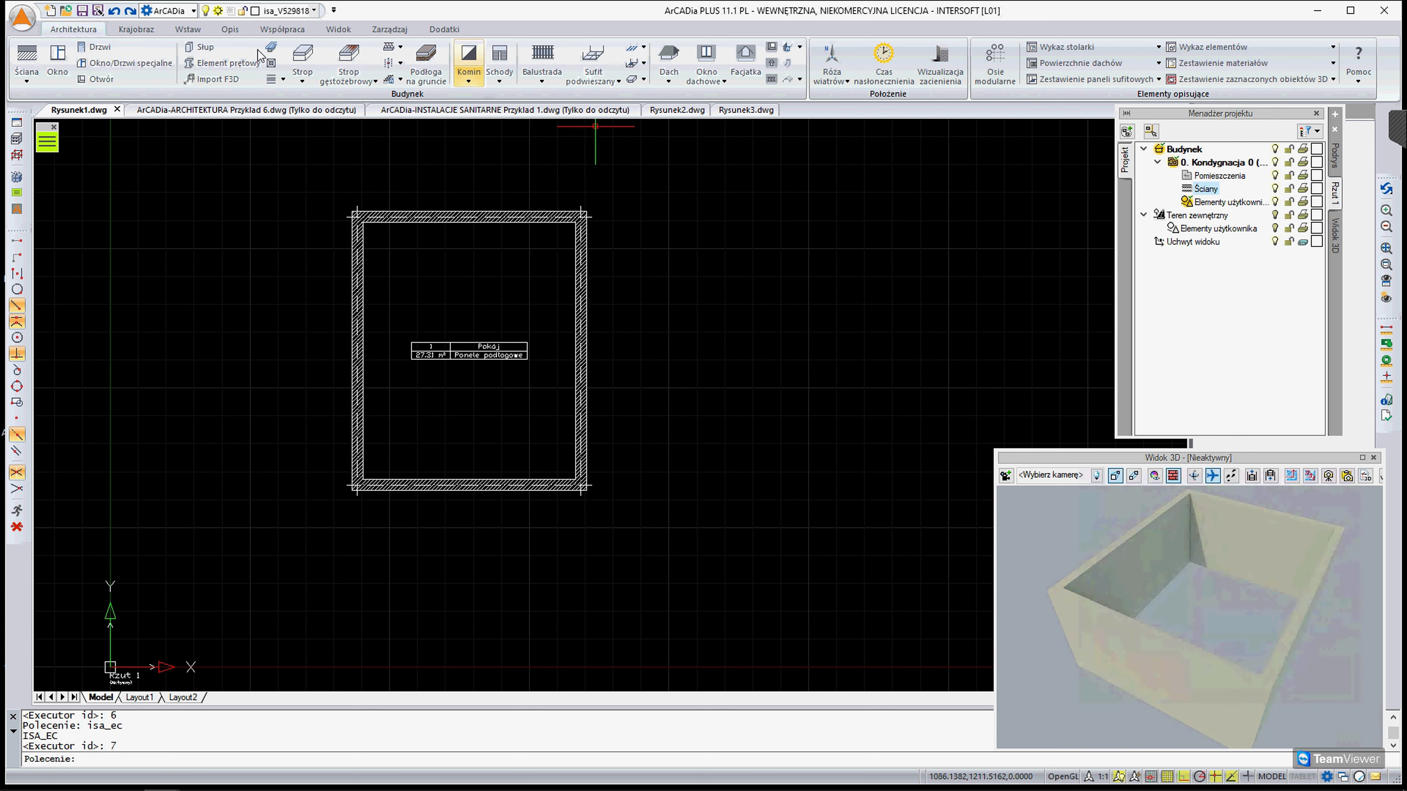
# Draw a plain horizontal line to the right of the room
pyautogui.click(232, 30)
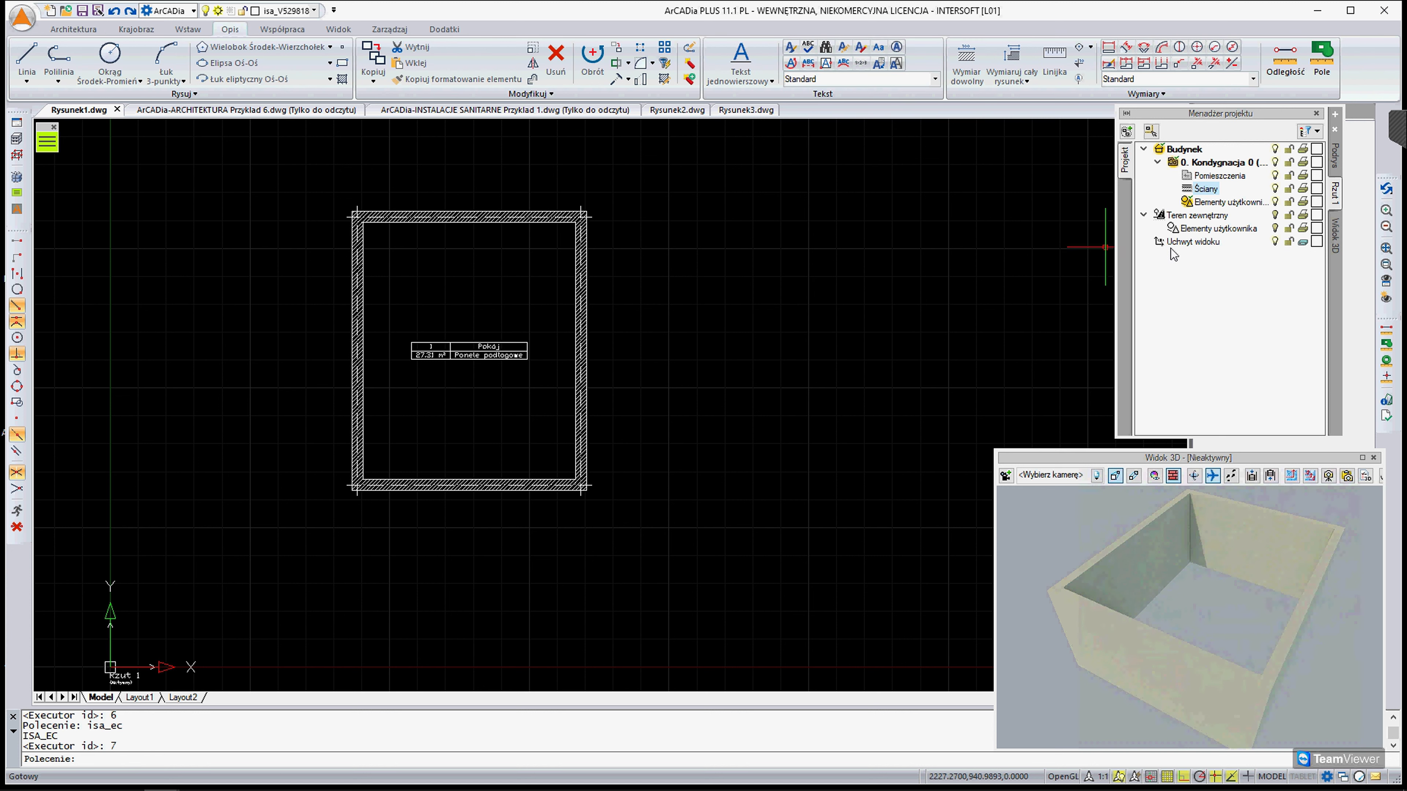
pyautogui.click(26, 58)
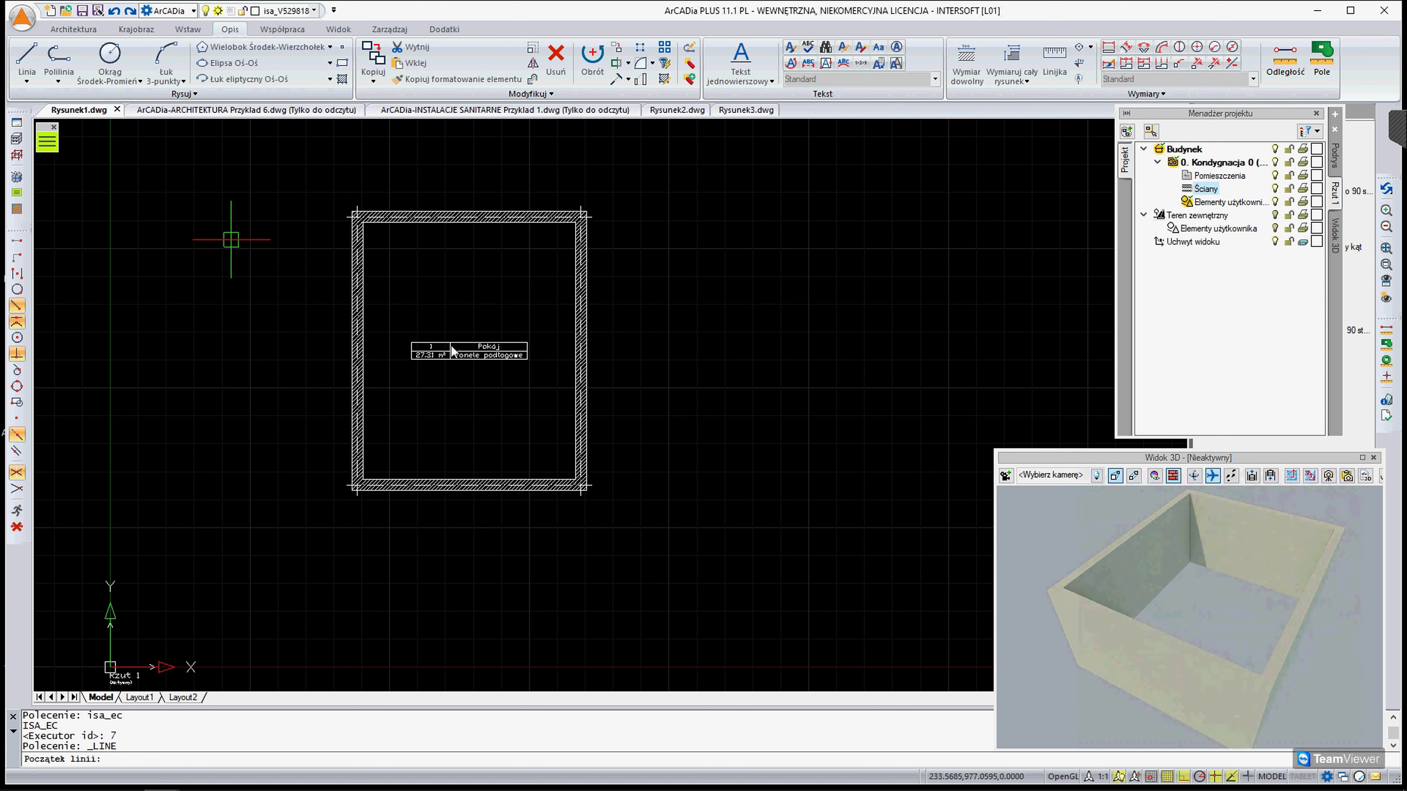
pyautogui.click(652, 373)
pyautogui.click(904, 332)
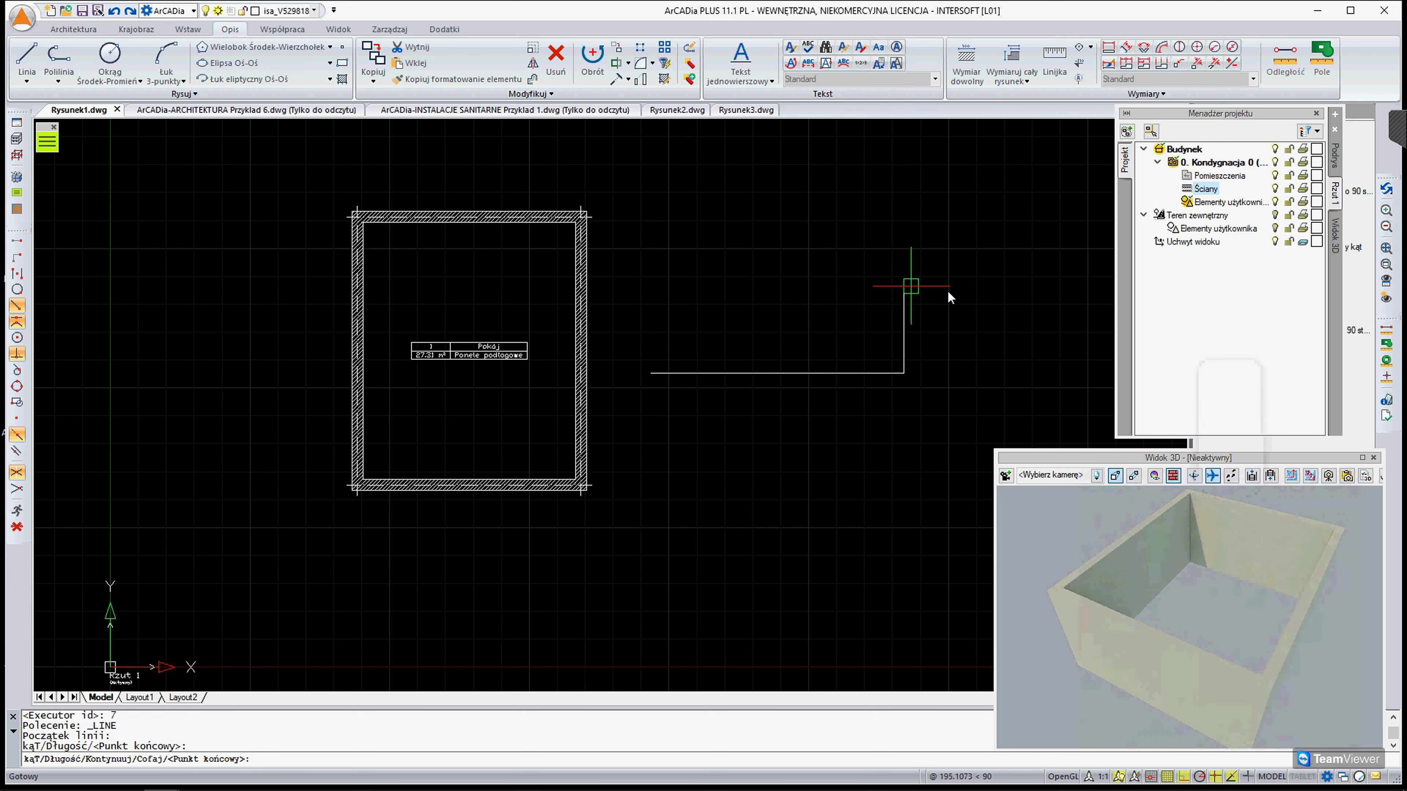
pyautogui.press('Return')
# Hide and re-show the ground storey's contents, then select its user elements group
pyautogui.click(1275, 162)
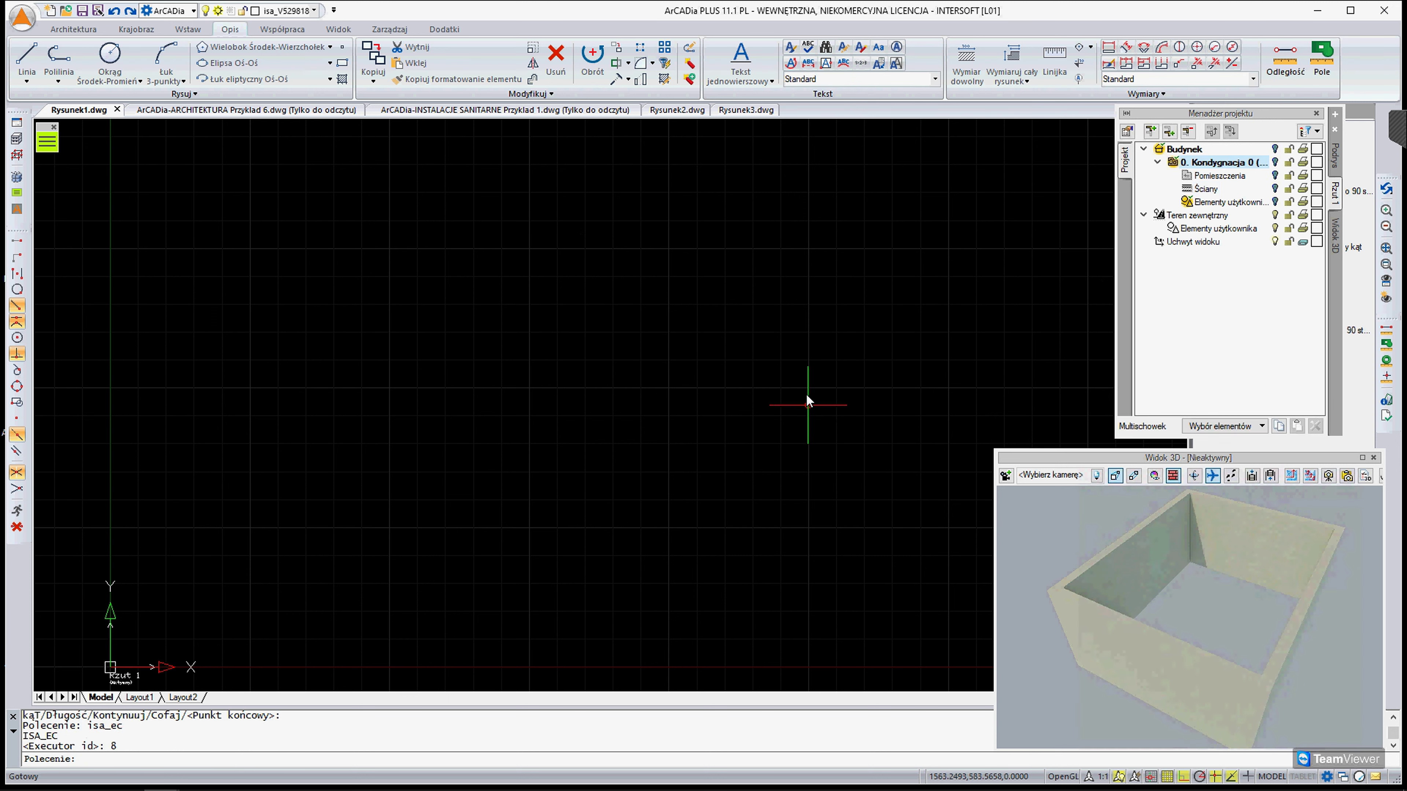
pyautogui.click(1274, 163)
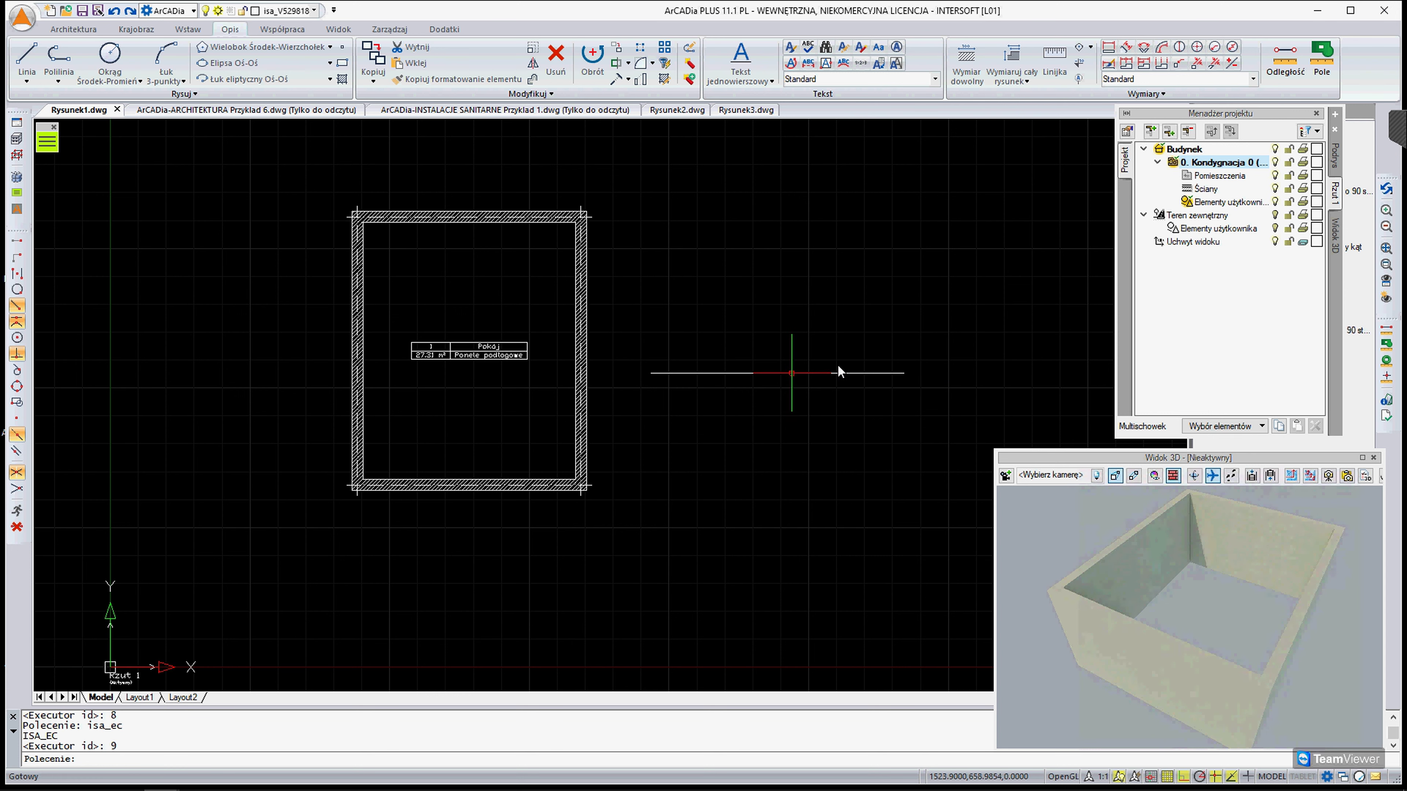
pyautogui.click(1276, 203)
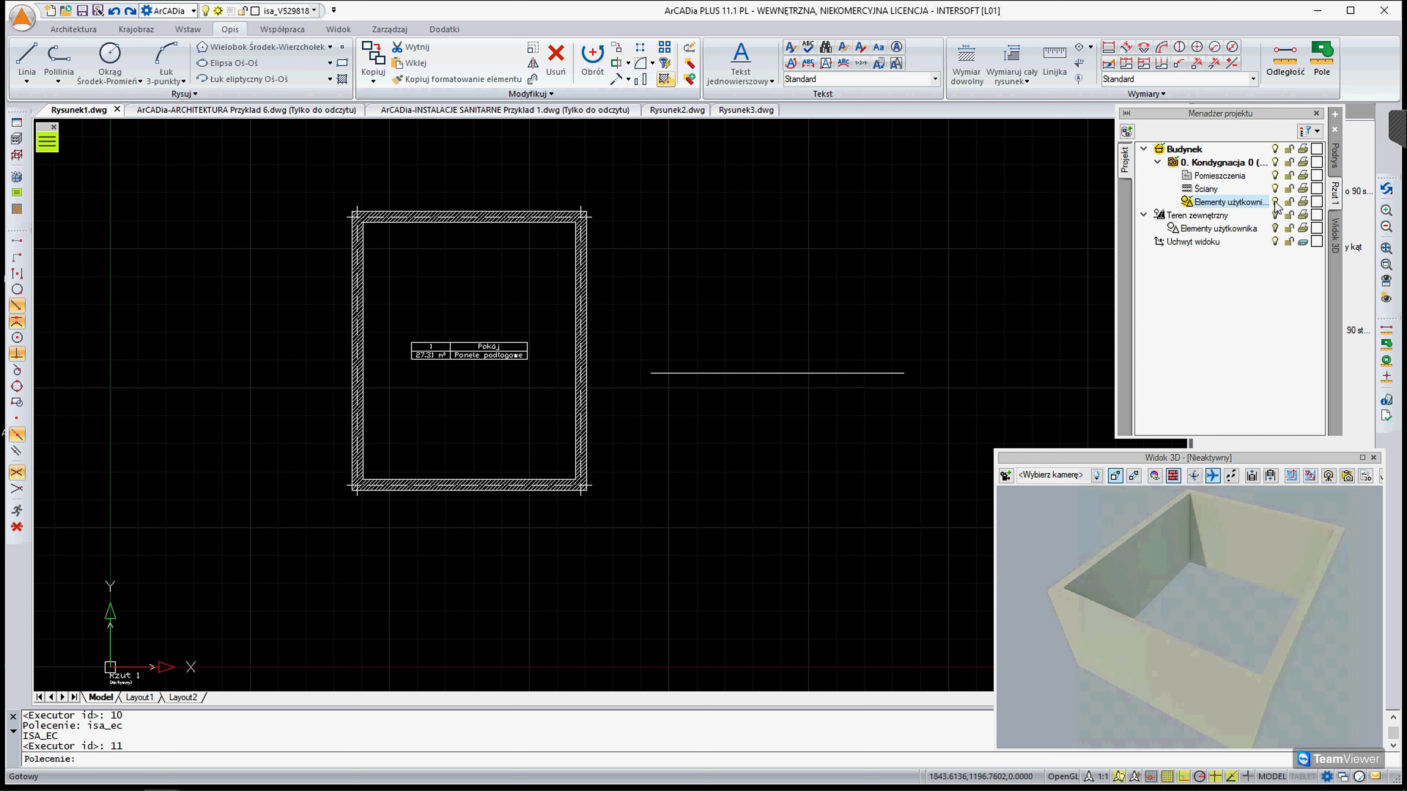
# Add user-element group 1 and make it the active group
pyautogui.rightClick(1209, 209)
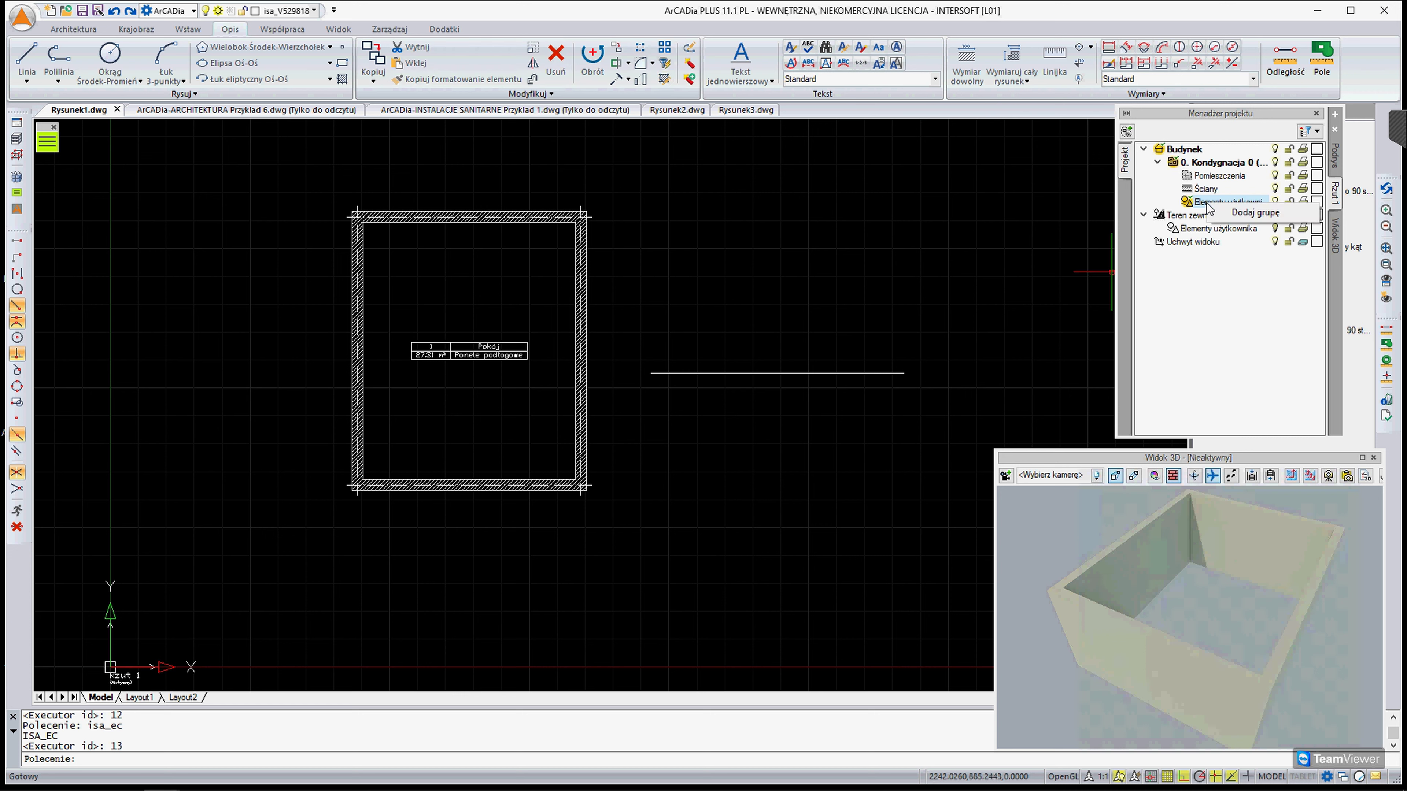
pyautogui.click(1237, 214)
pyautogui.press('Return')
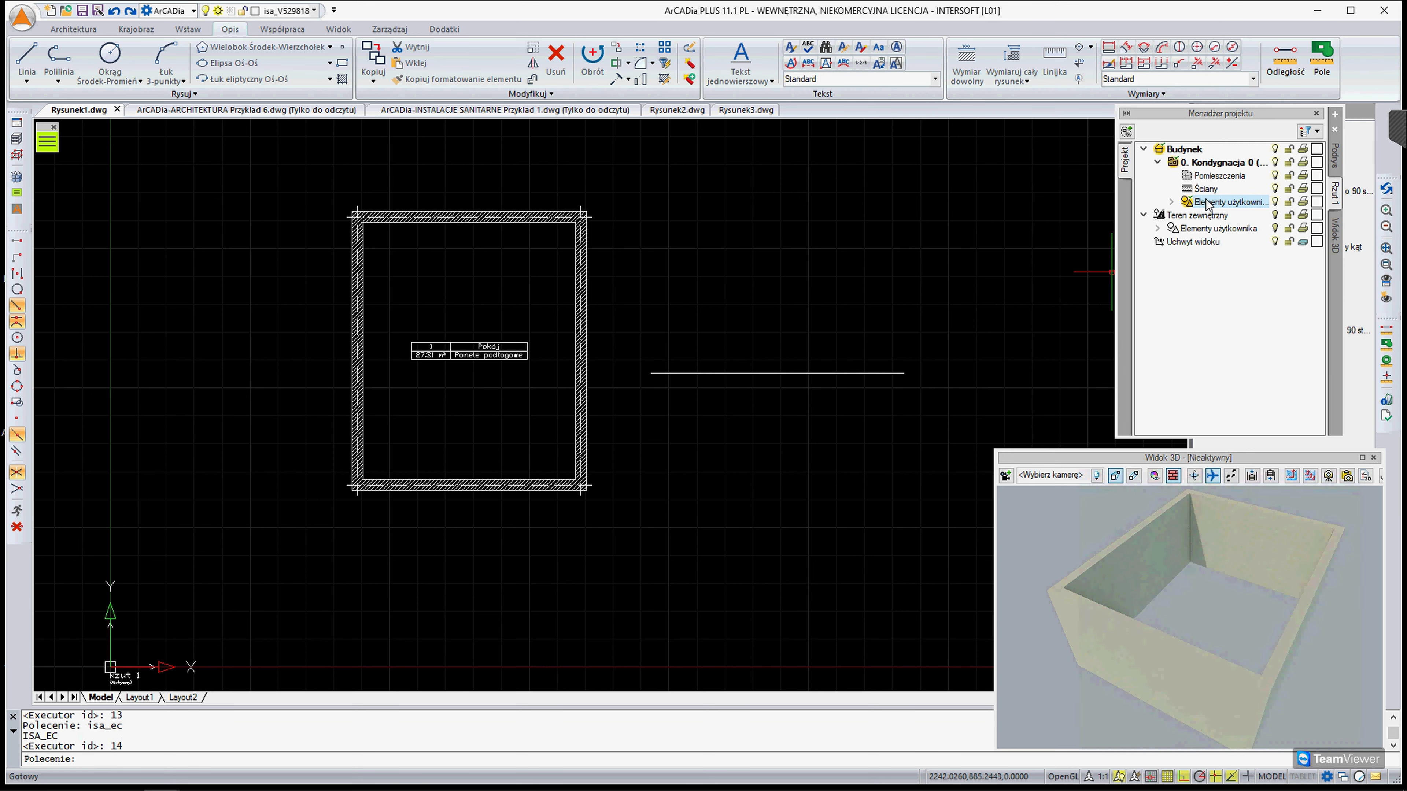
pyautogui.doubleClick(1208, 203)
pyautogui.click(1206, 216)
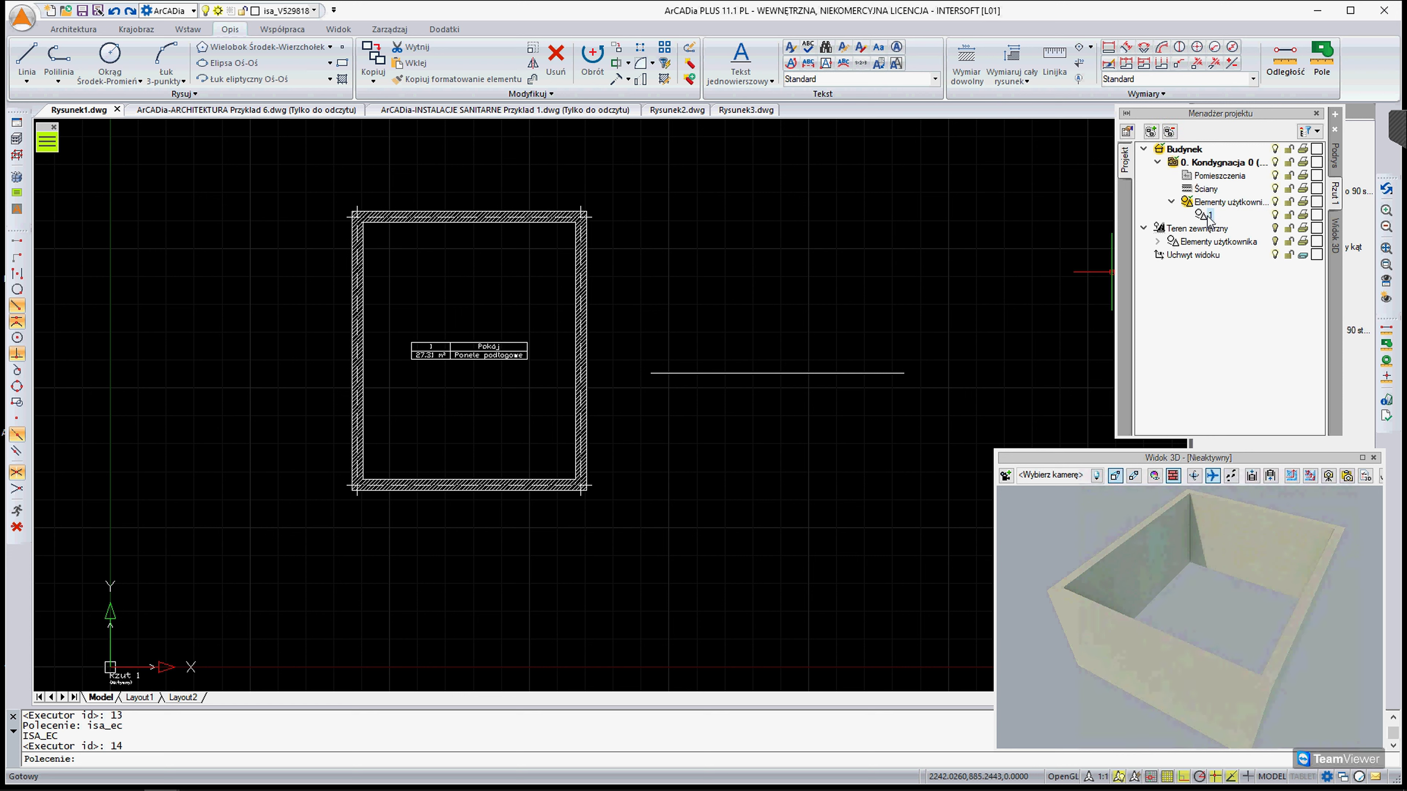
pyautogui.doubleClick(1204, 214)
# Draw a vertical line crossing the horizontal one and set group 1's colour to red
pyautogui.click(26, 55)
pyautogui.click(805, 244)
pyautogui.click(805, 477)
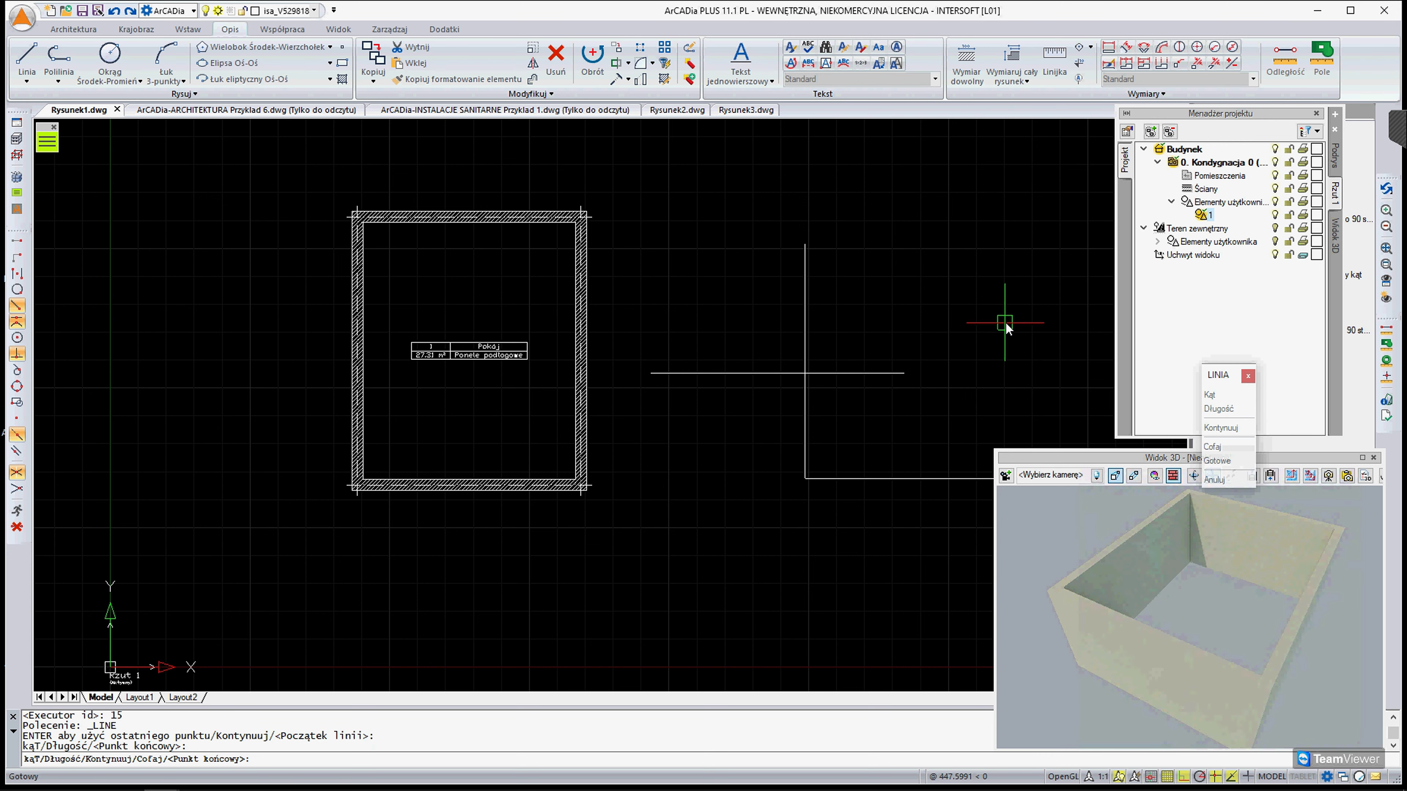
pyautogui.press('Return')
pyautogui.click(1316, 216)
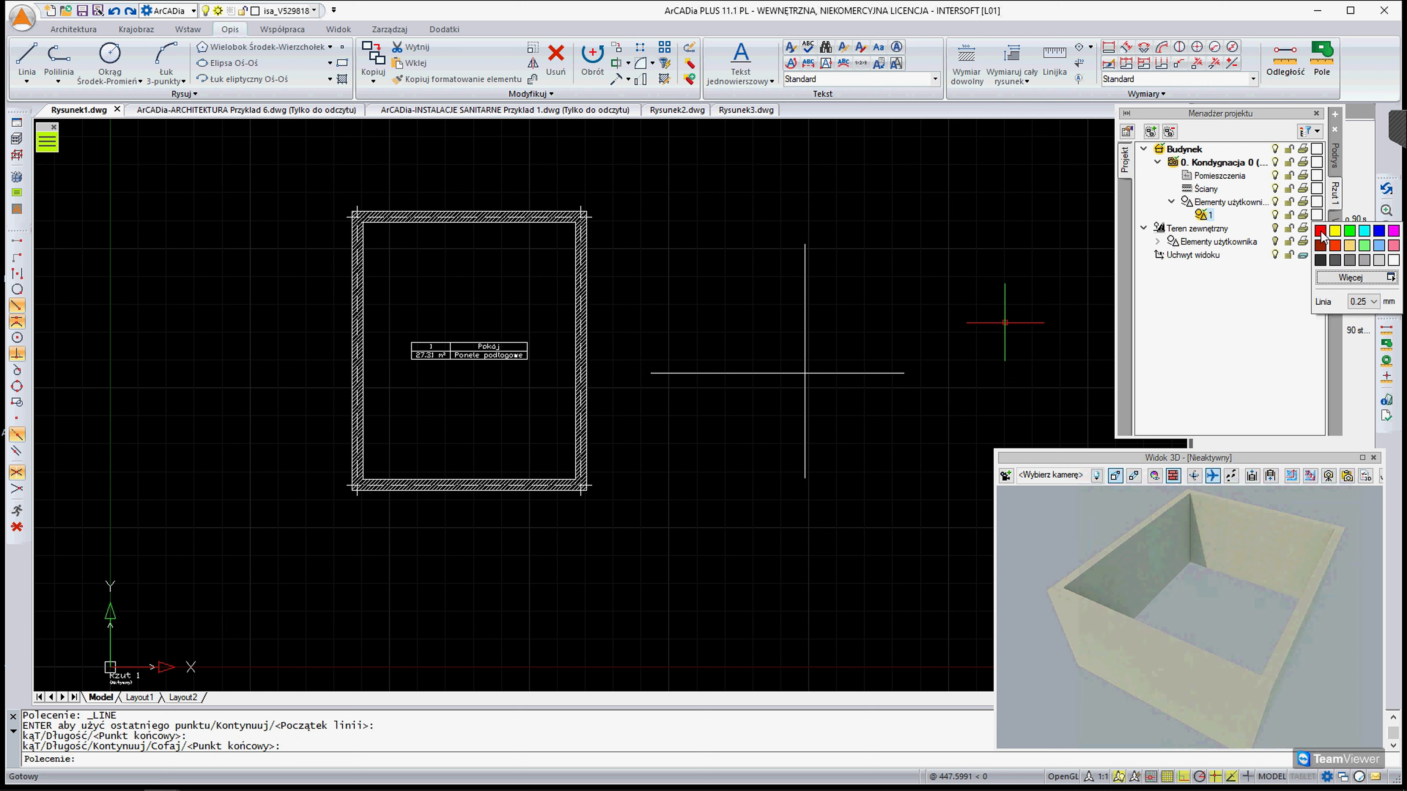
pyautogui.click(1327, 236)
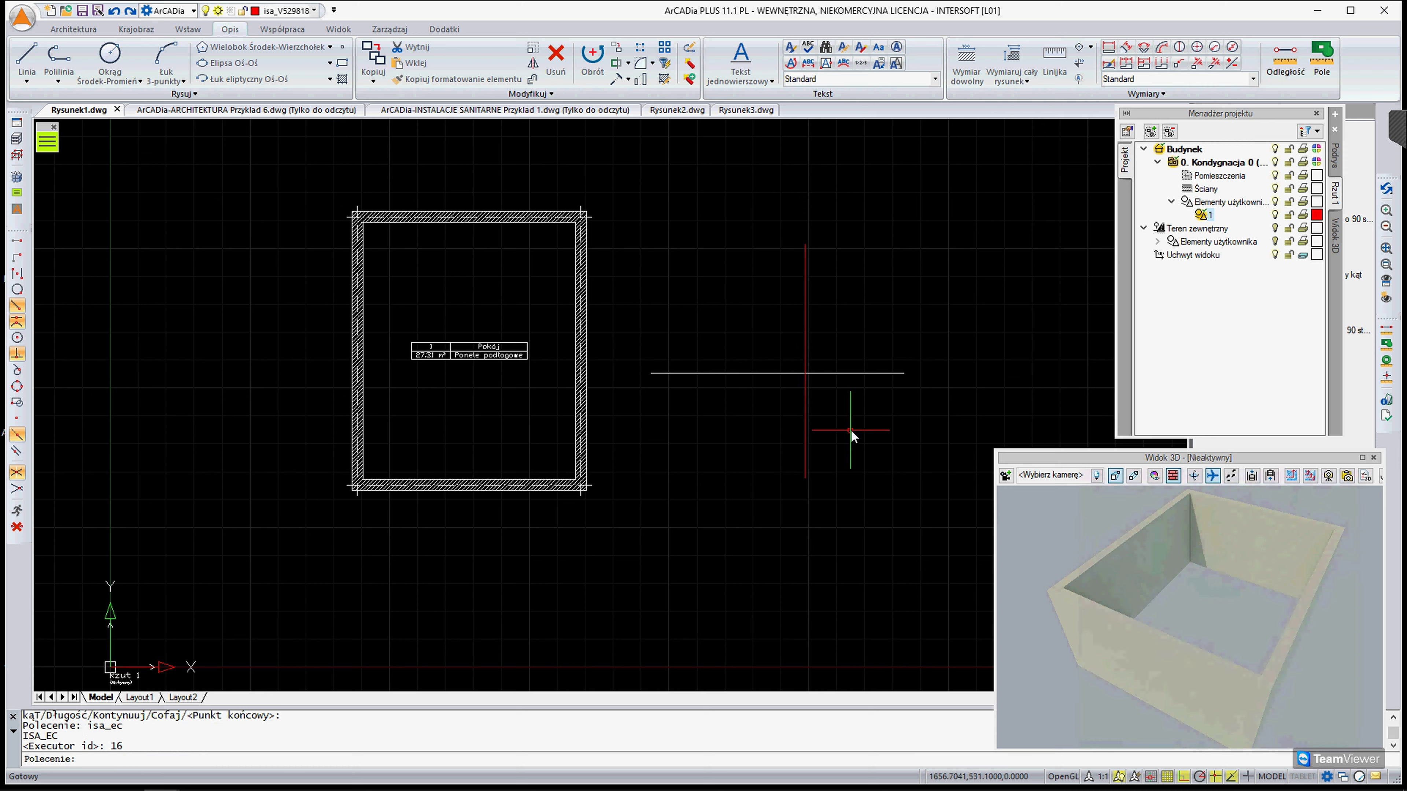
pyautogui.click(1276, 216)
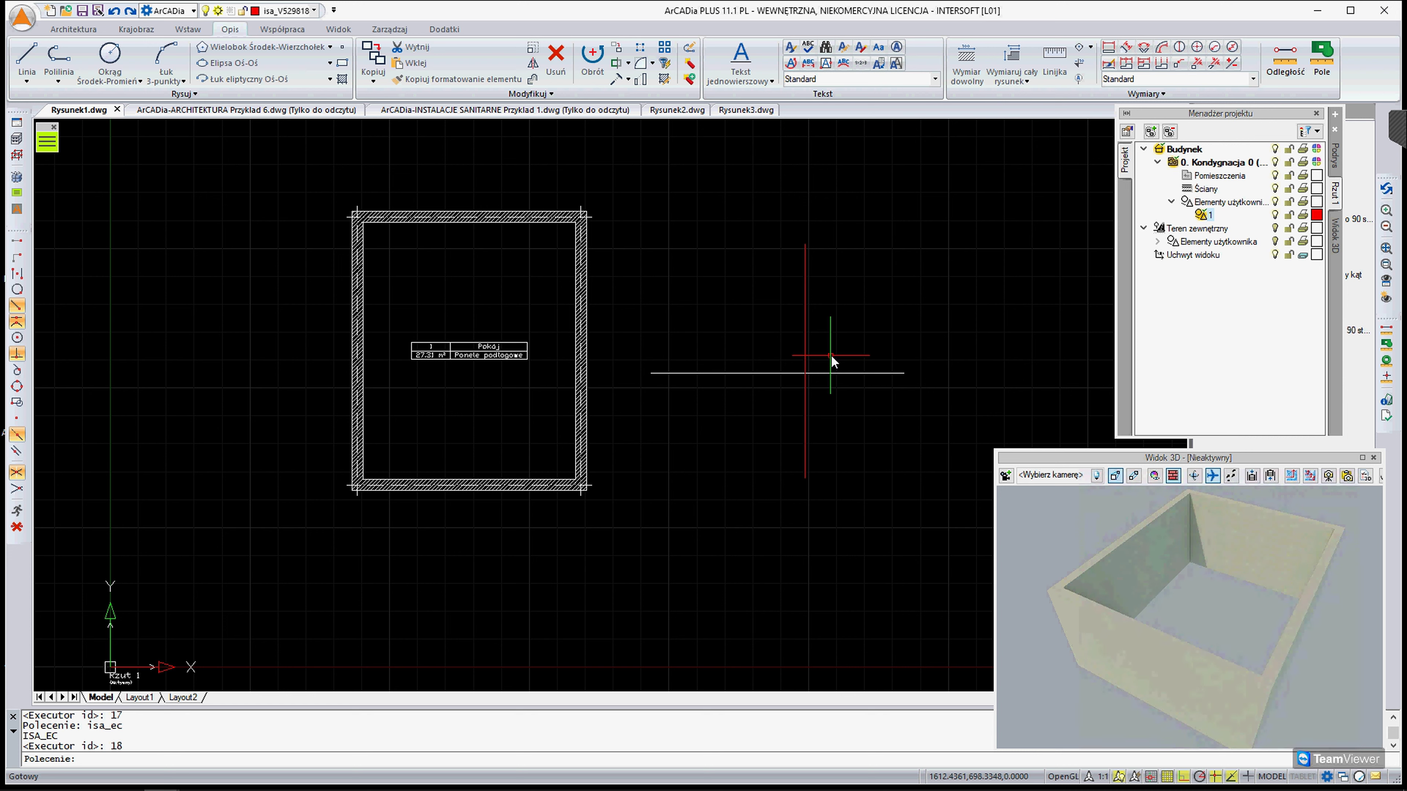
pyautogui.click(403, 32)
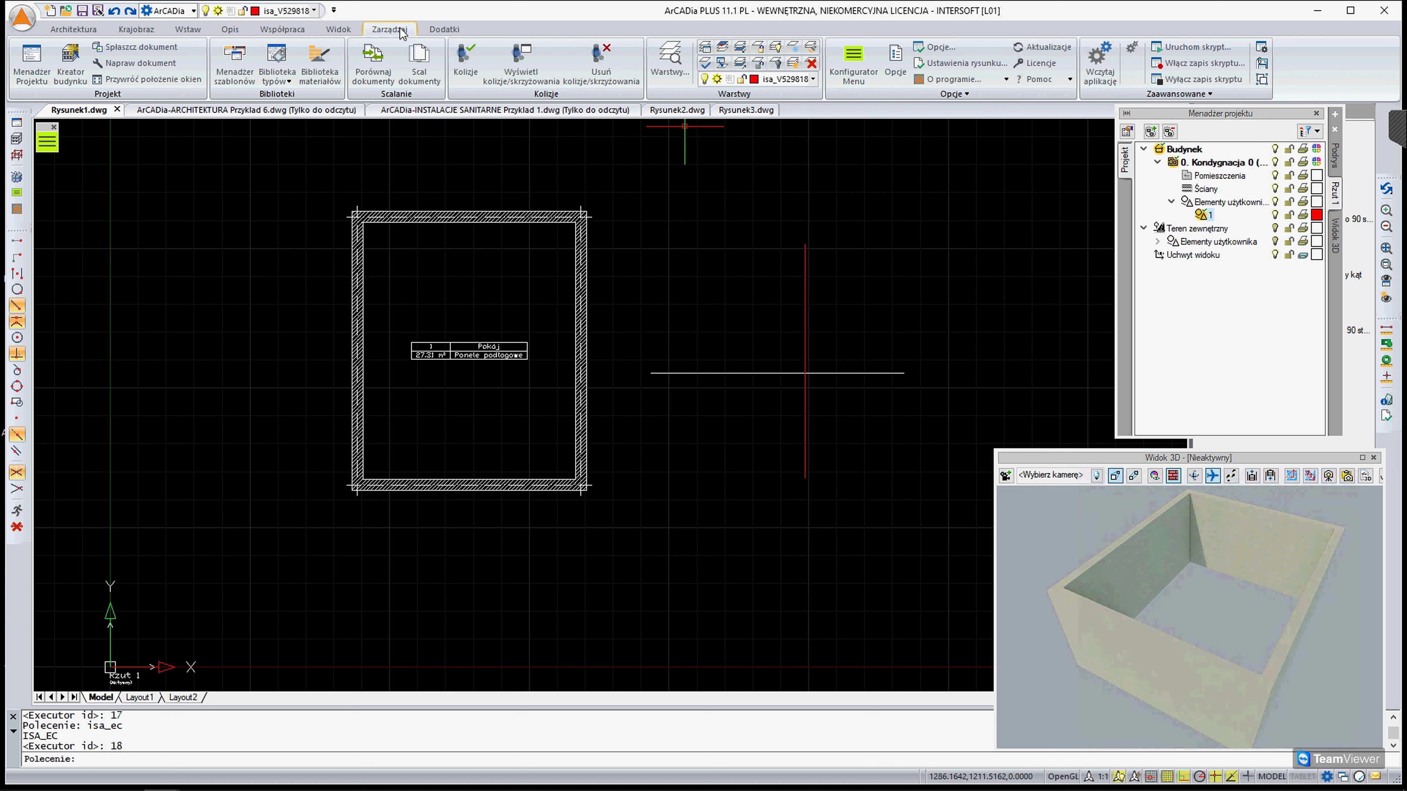
pyautogui.click(670, 55)
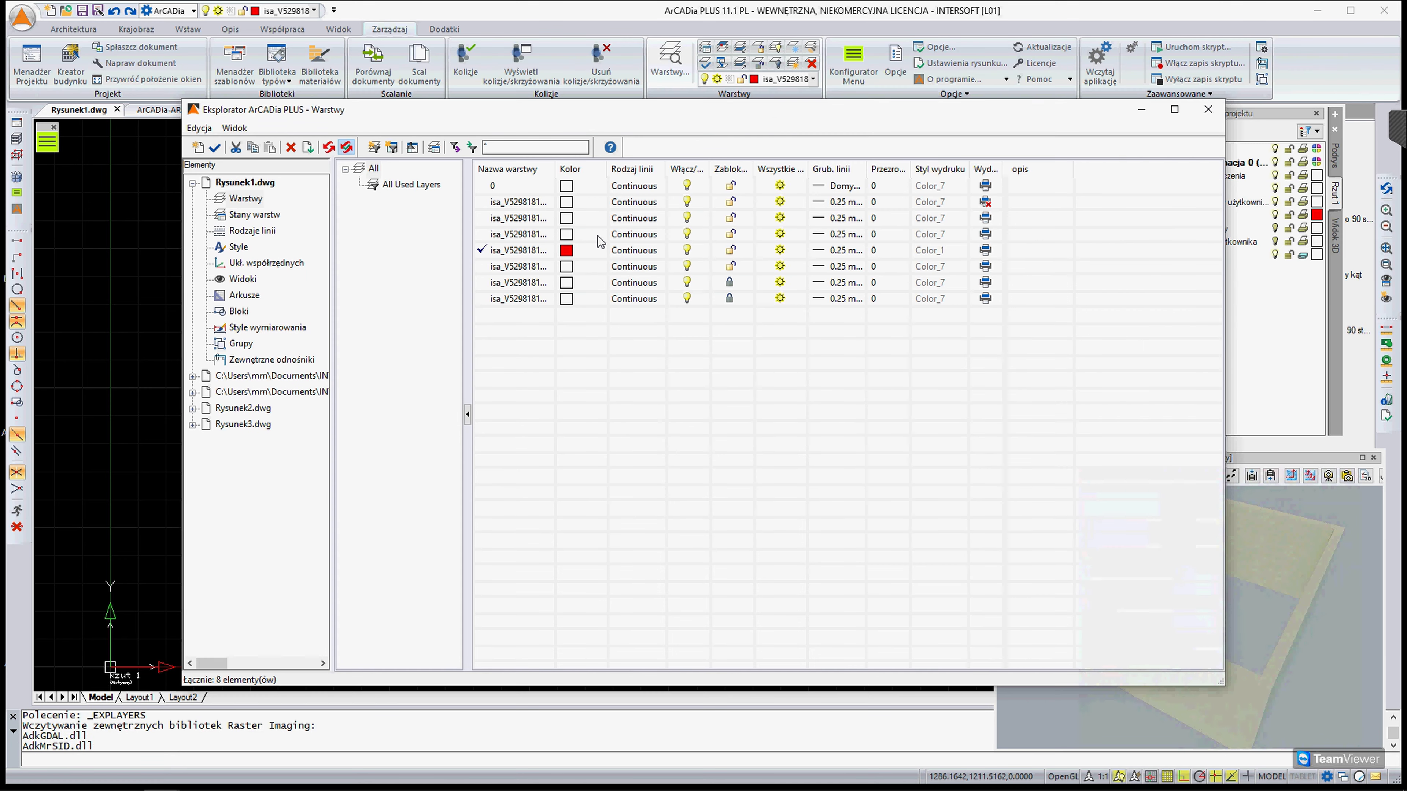
pyautogui.moveTo(550, 170); pyautogui.dragTo(676, 172)
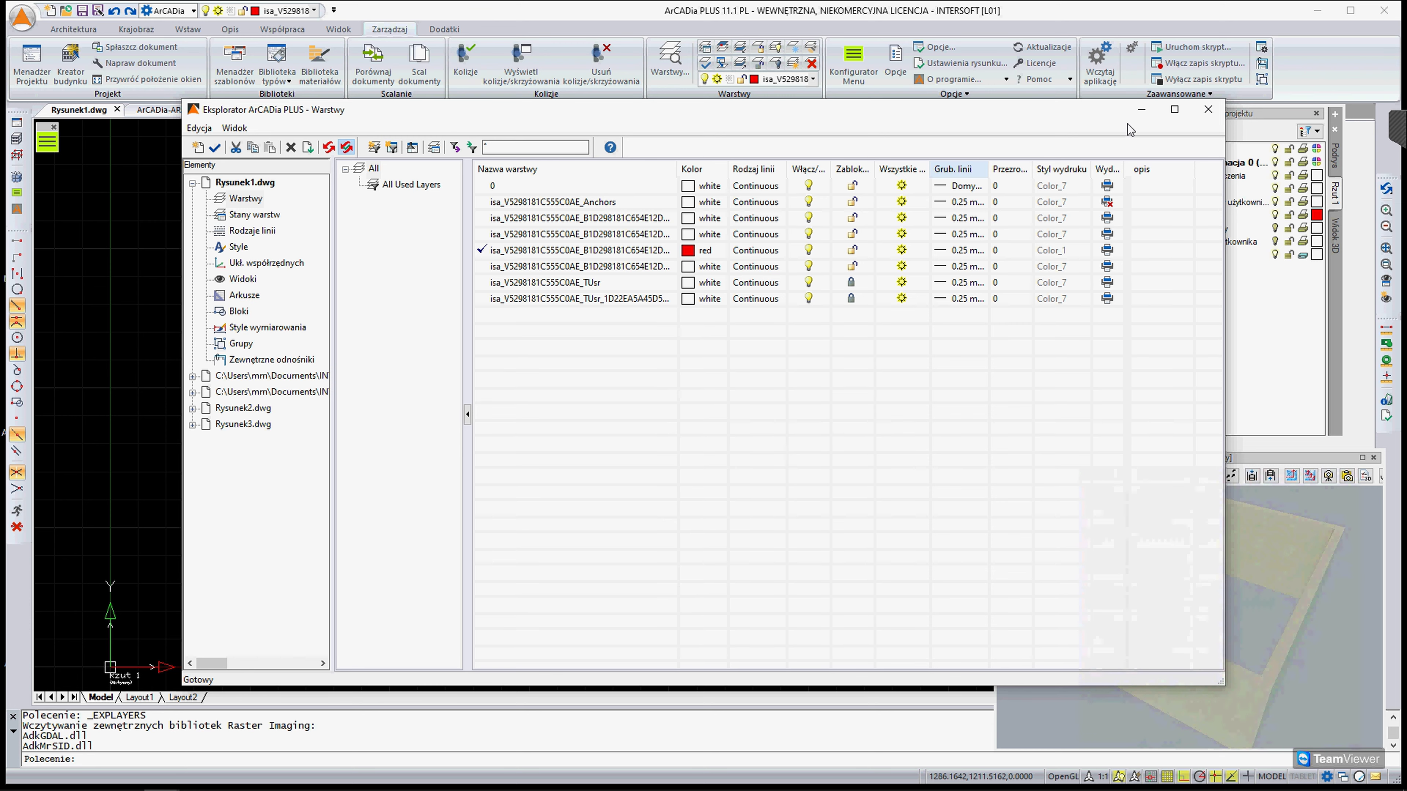
pyautogui.click(1208, 109)
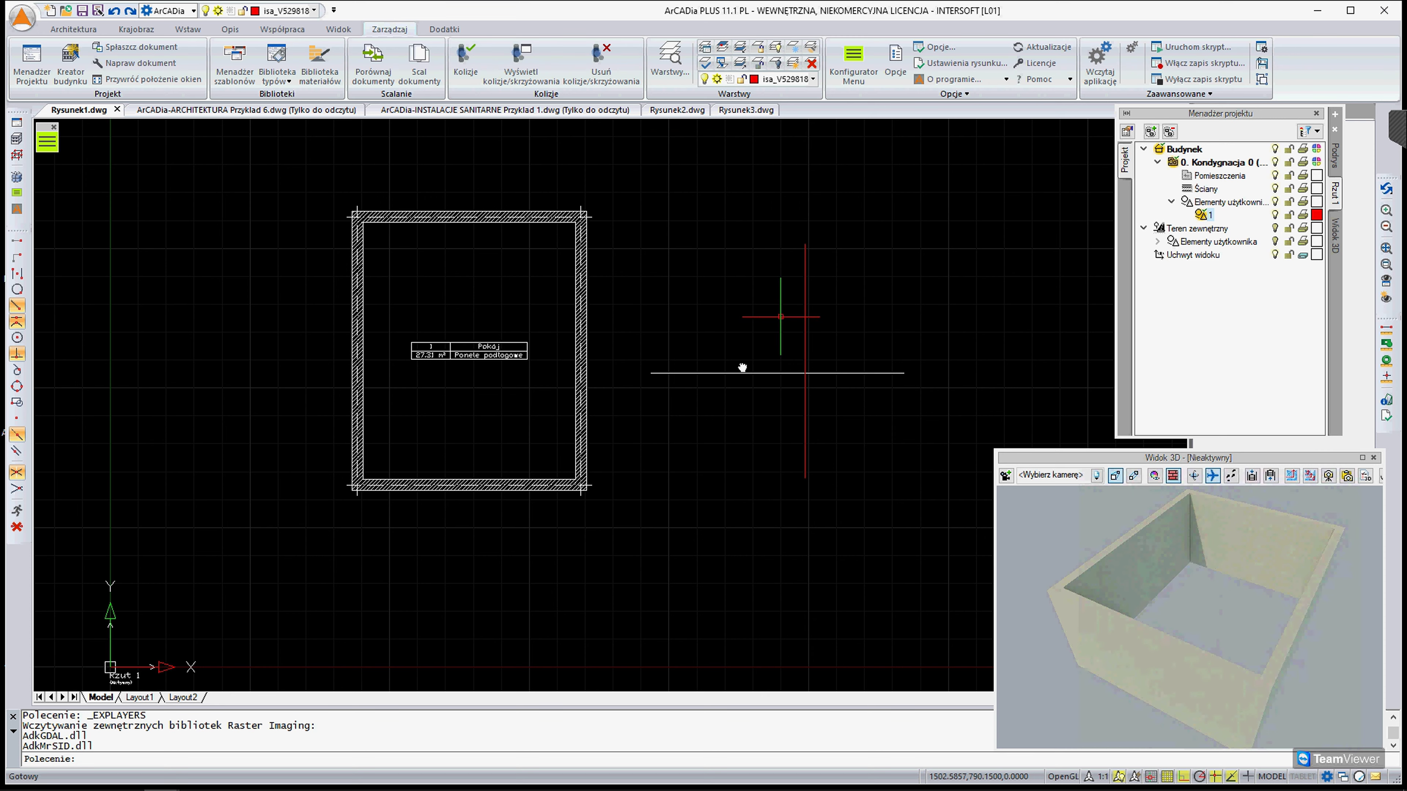
# Switch to Rysunek2.dwg, zoom its 3D view, and show the imported model's project tree
pyautogui.moveTo(781, 300); pyautogui.dragTo(737, 347, button='middle')
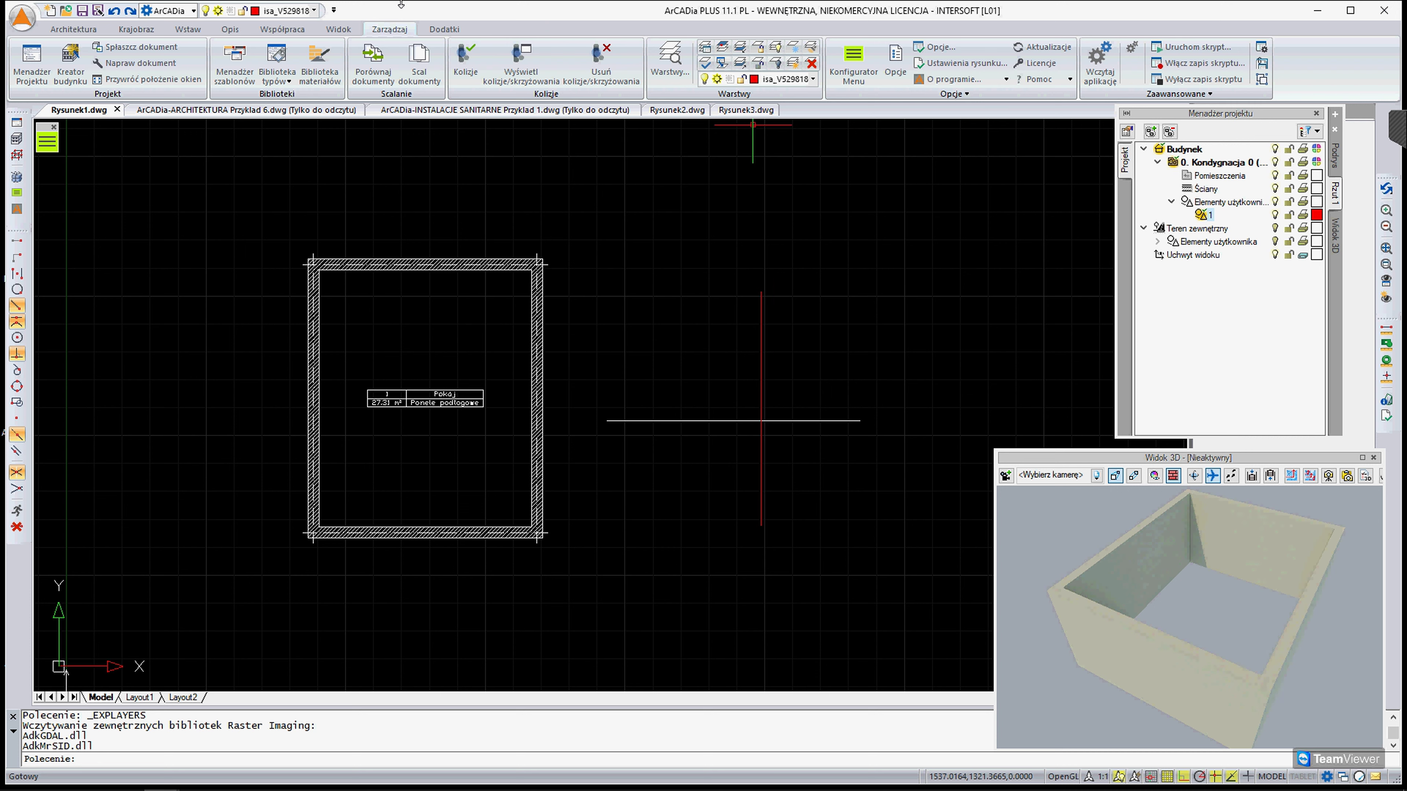
pyautogui.click(493, 111)
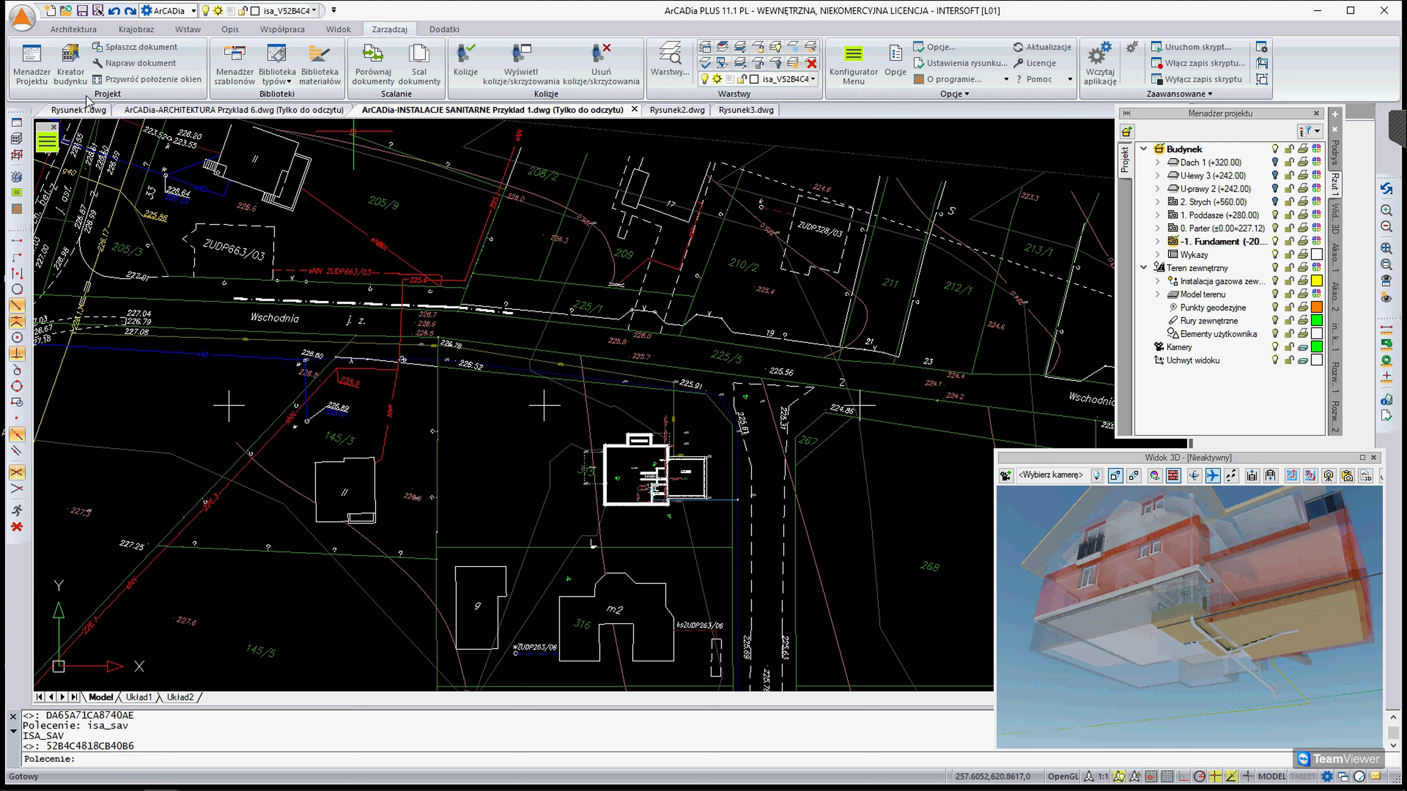
pyautogui.click(164, 111)
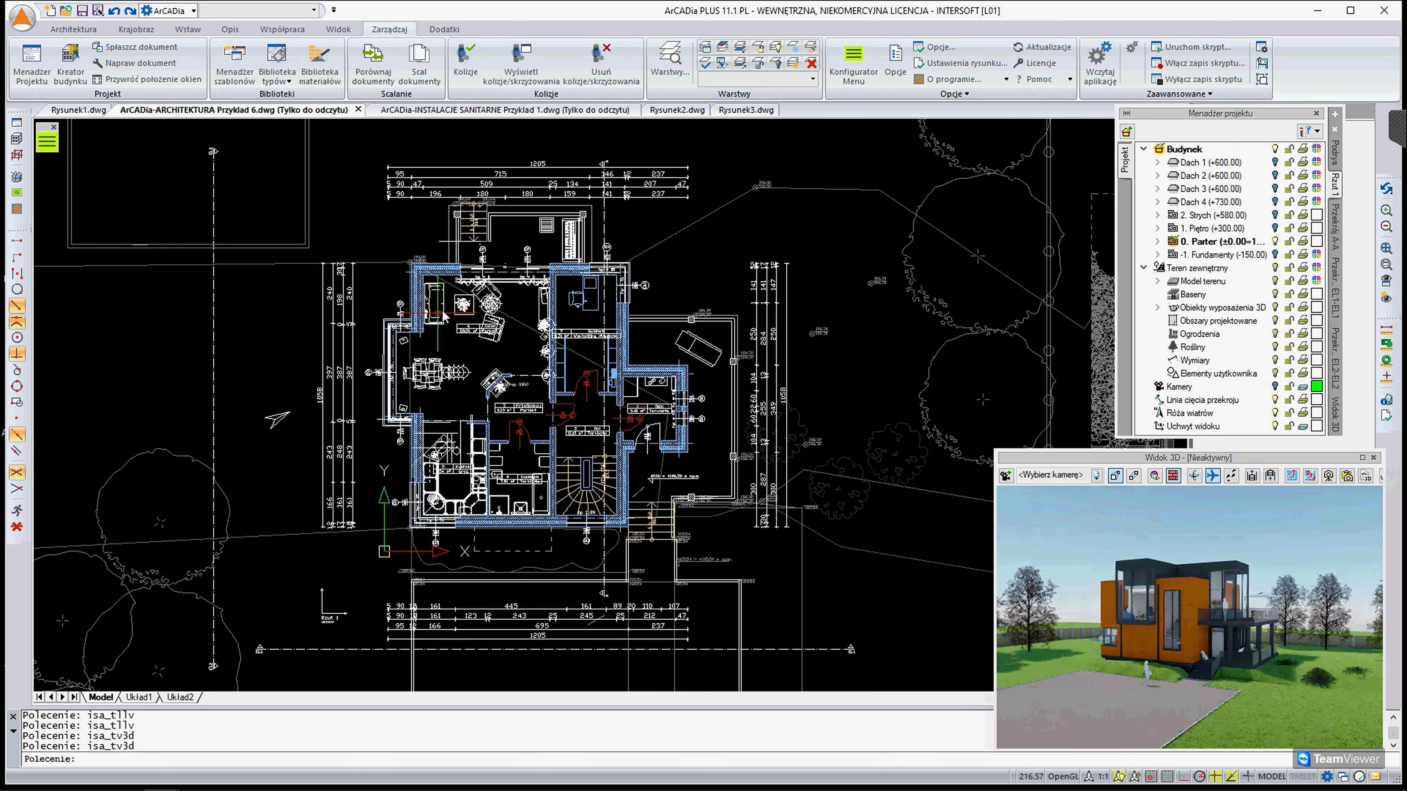
pyautogui.click(681, 110)
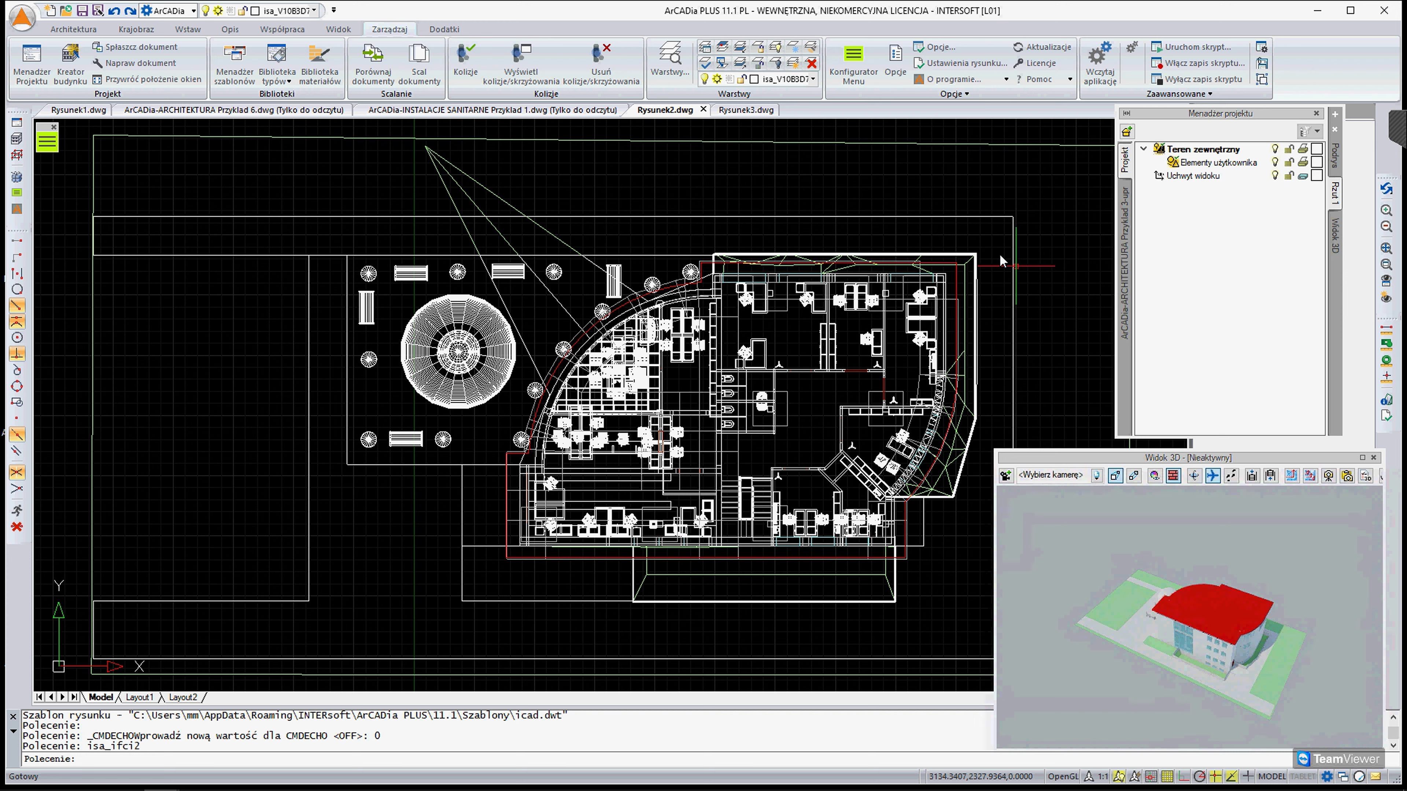
pyautogui.click(167, 34)
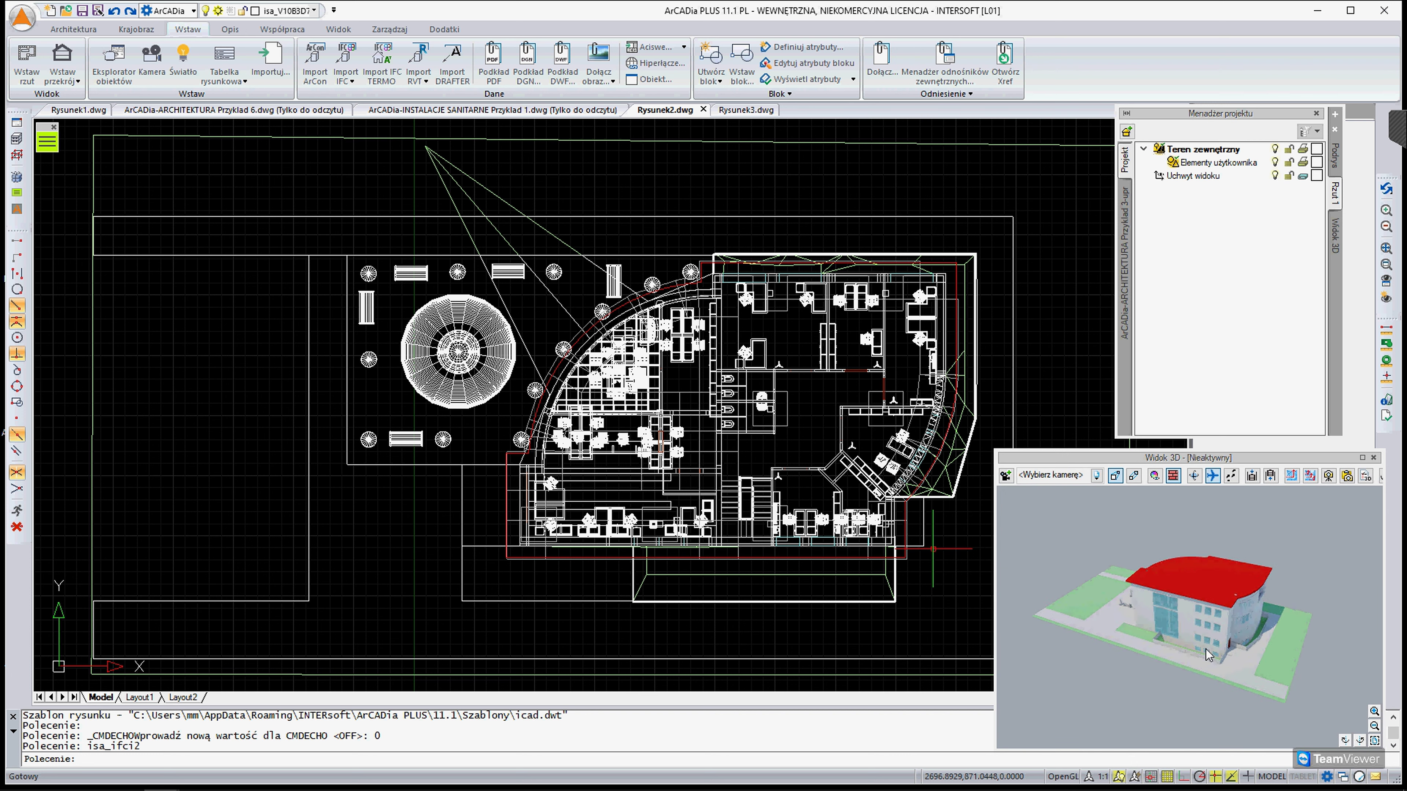
pyautogui.scroll(3, 1209, 655)
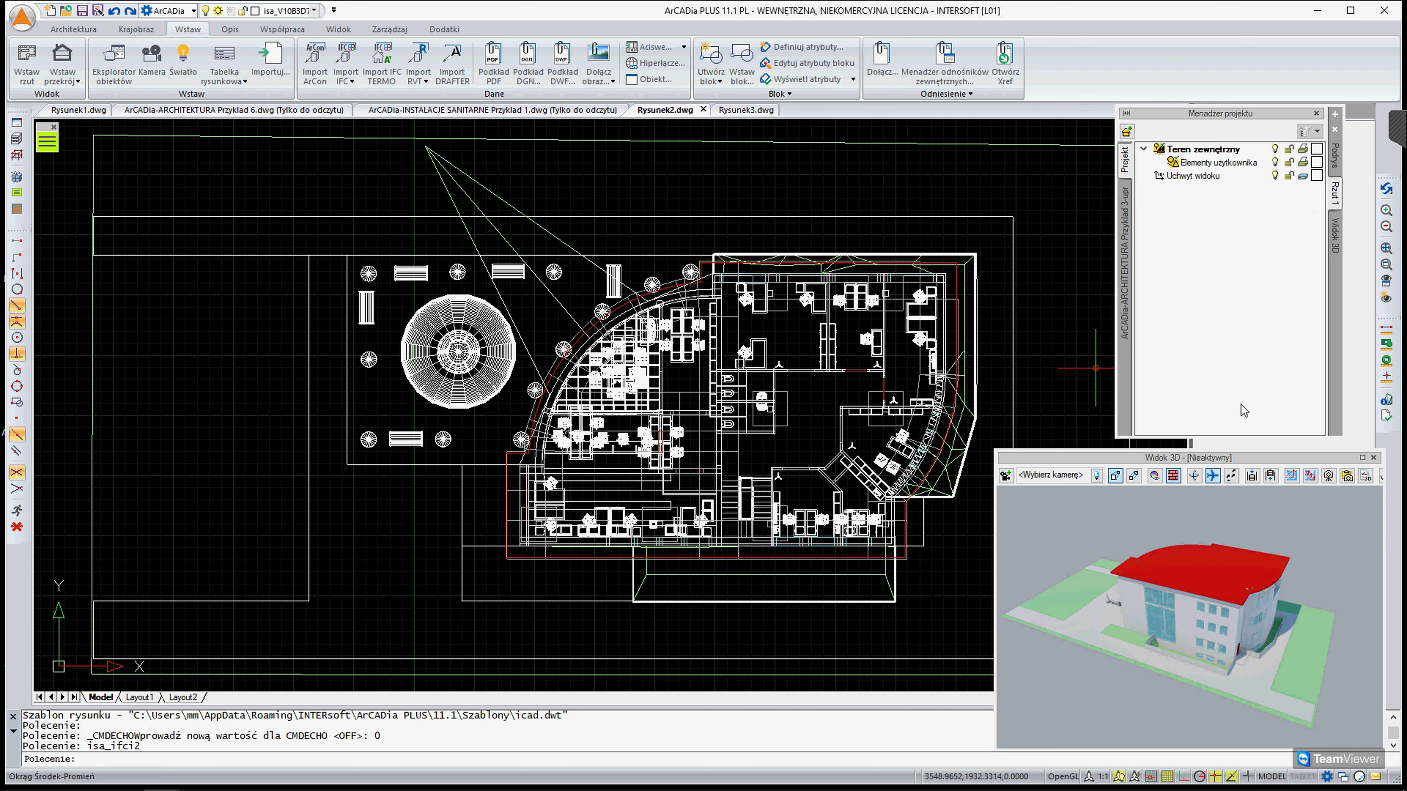
pyautogui.click(1126, 254)
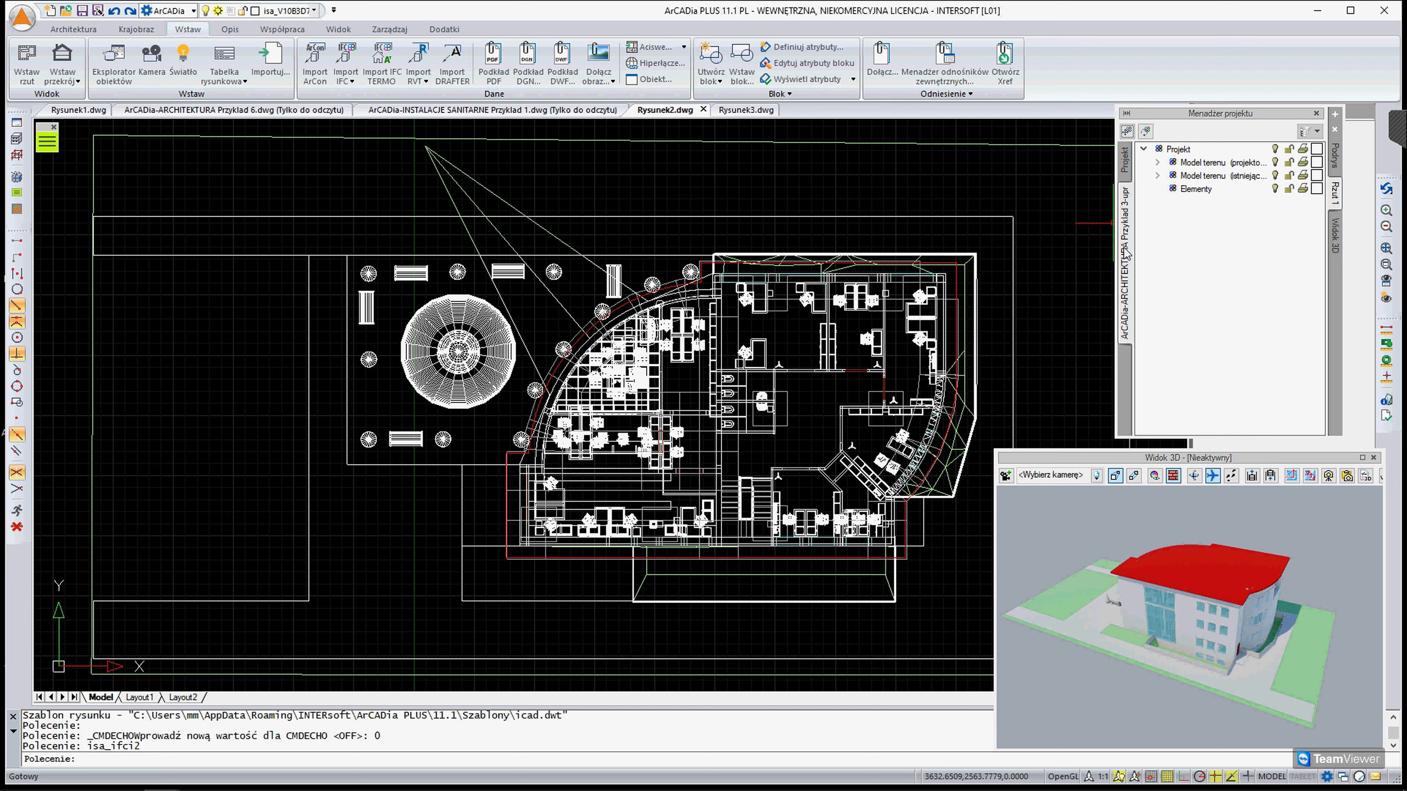
# Expand the terrain models, building and a storey in the project tree to list its elements
pyautogui.click(1157, 176)
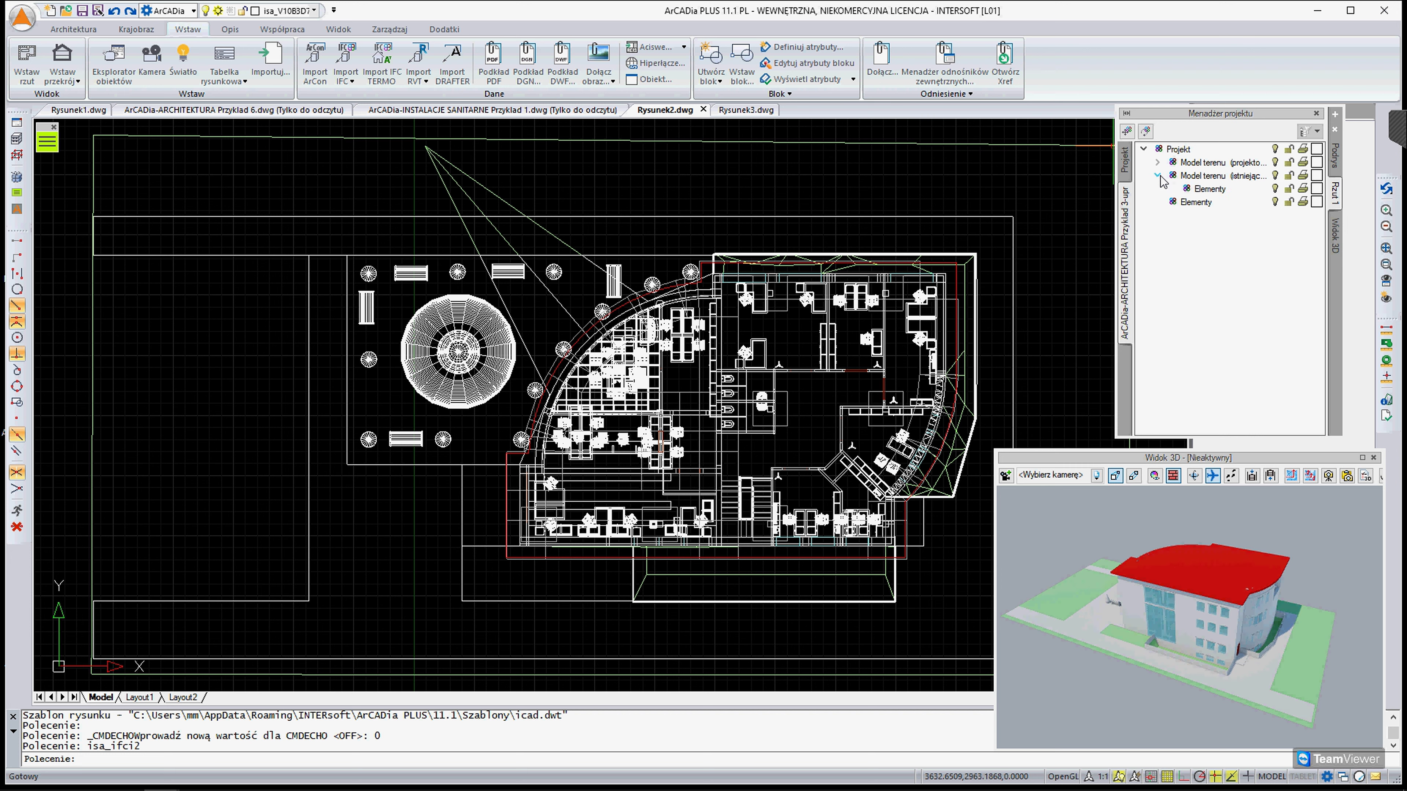
pyautogui.click(1157, 162)
pyautogui.click(1171, 189)
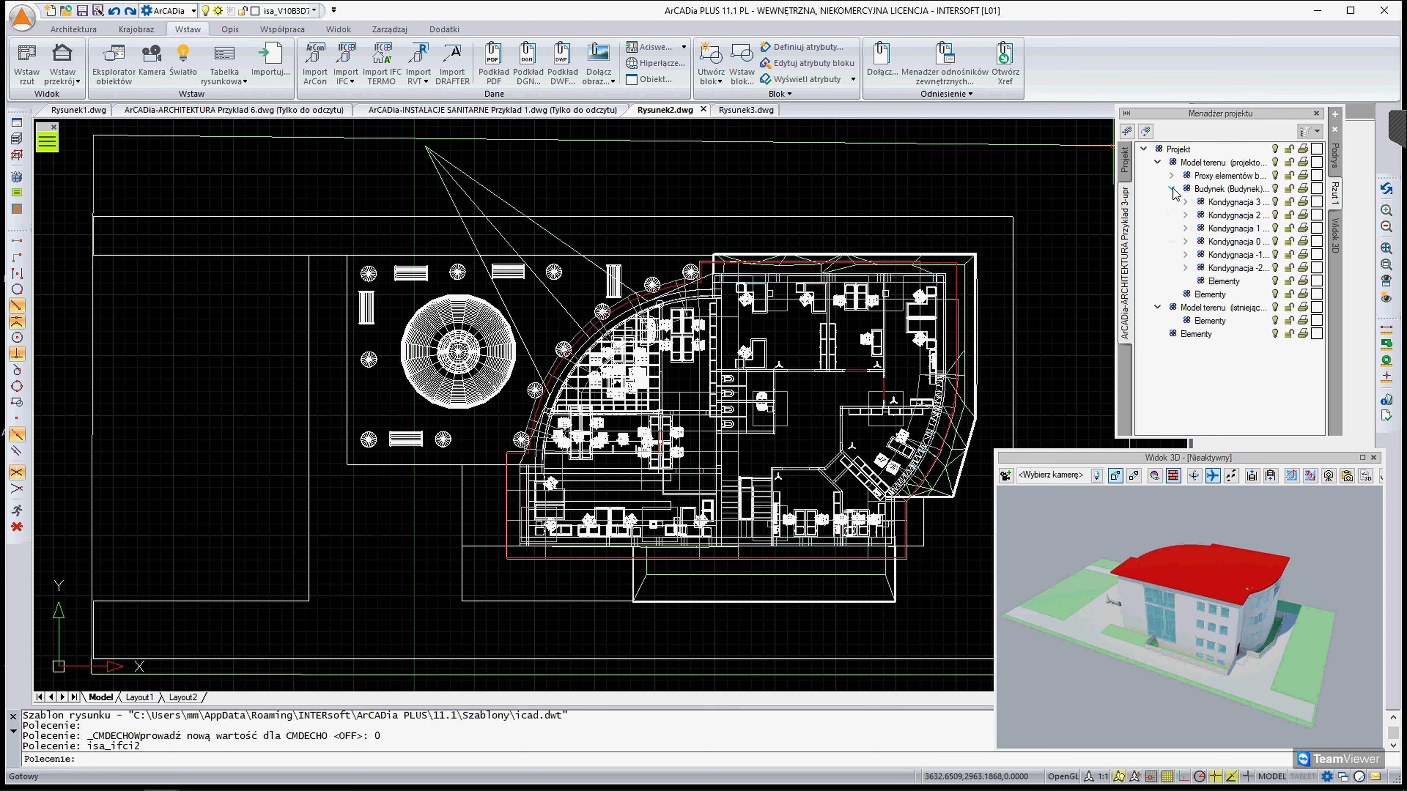
pyautogui.click(1185, 215)
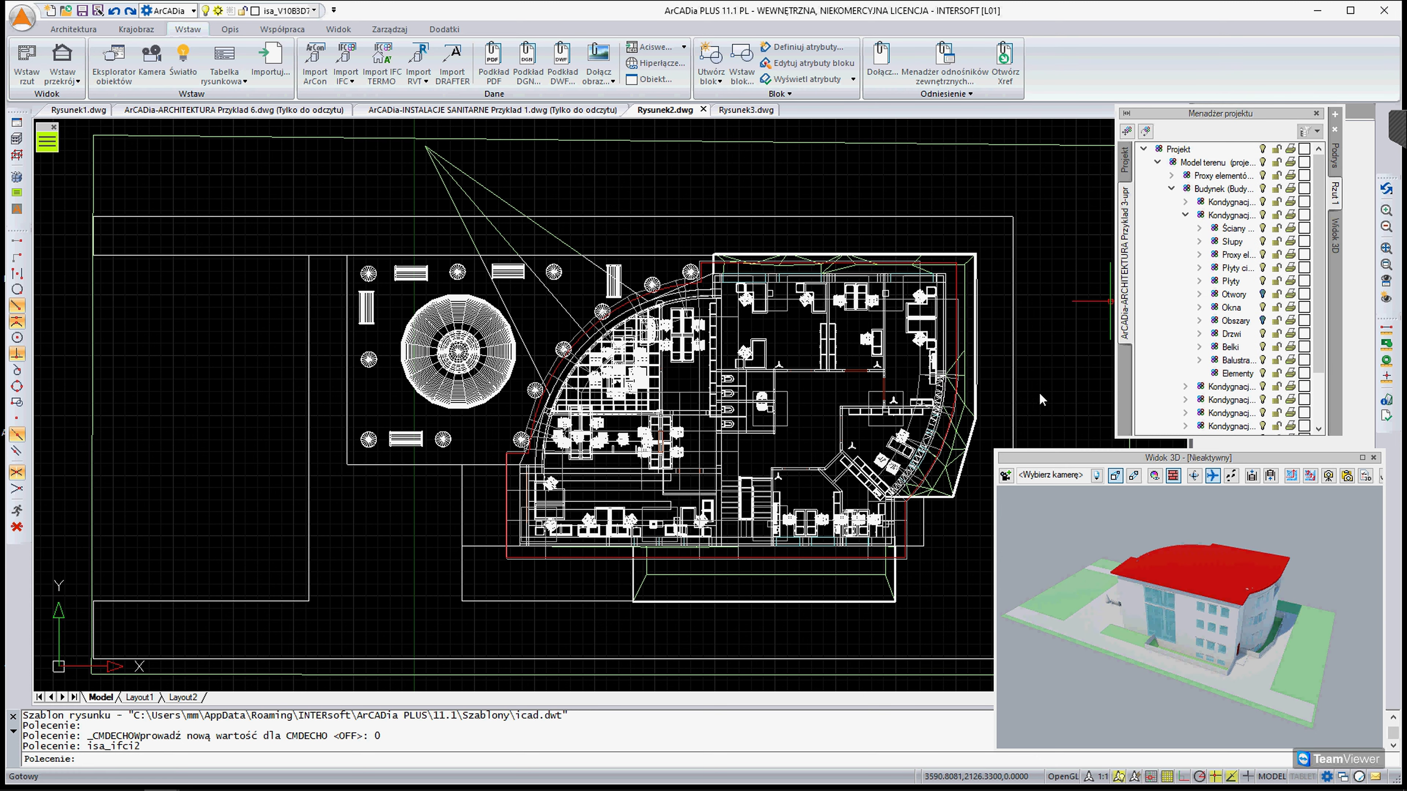
# Review a 10 cm partition wall's properties (IfcWallStandardCase, 318 cm high) and close them
pyautogui.scroll(2, 936, 321)
pyautogui.scroll(2, 936, 321)
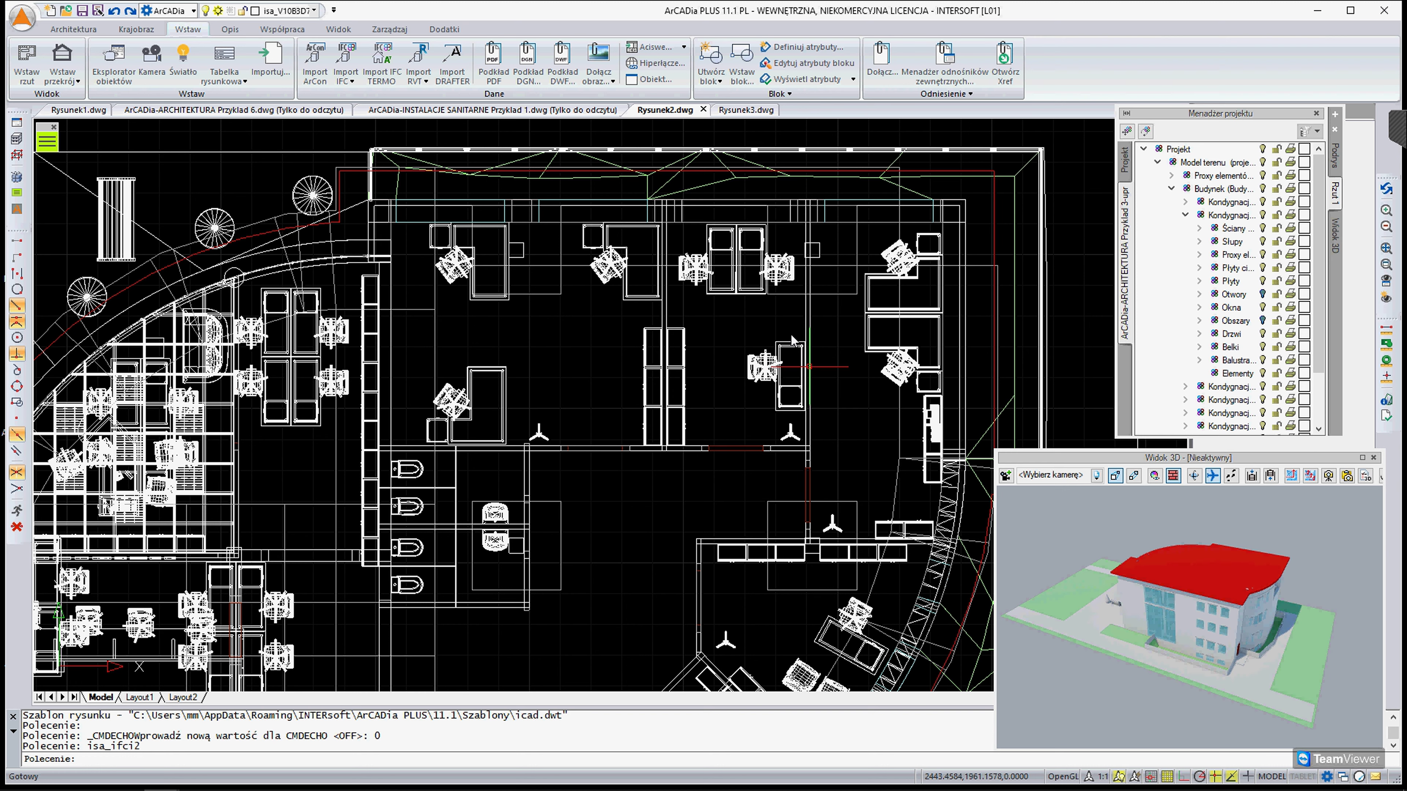
pyautogui.click(793, 342)
pyautogui.write('isa_ec')
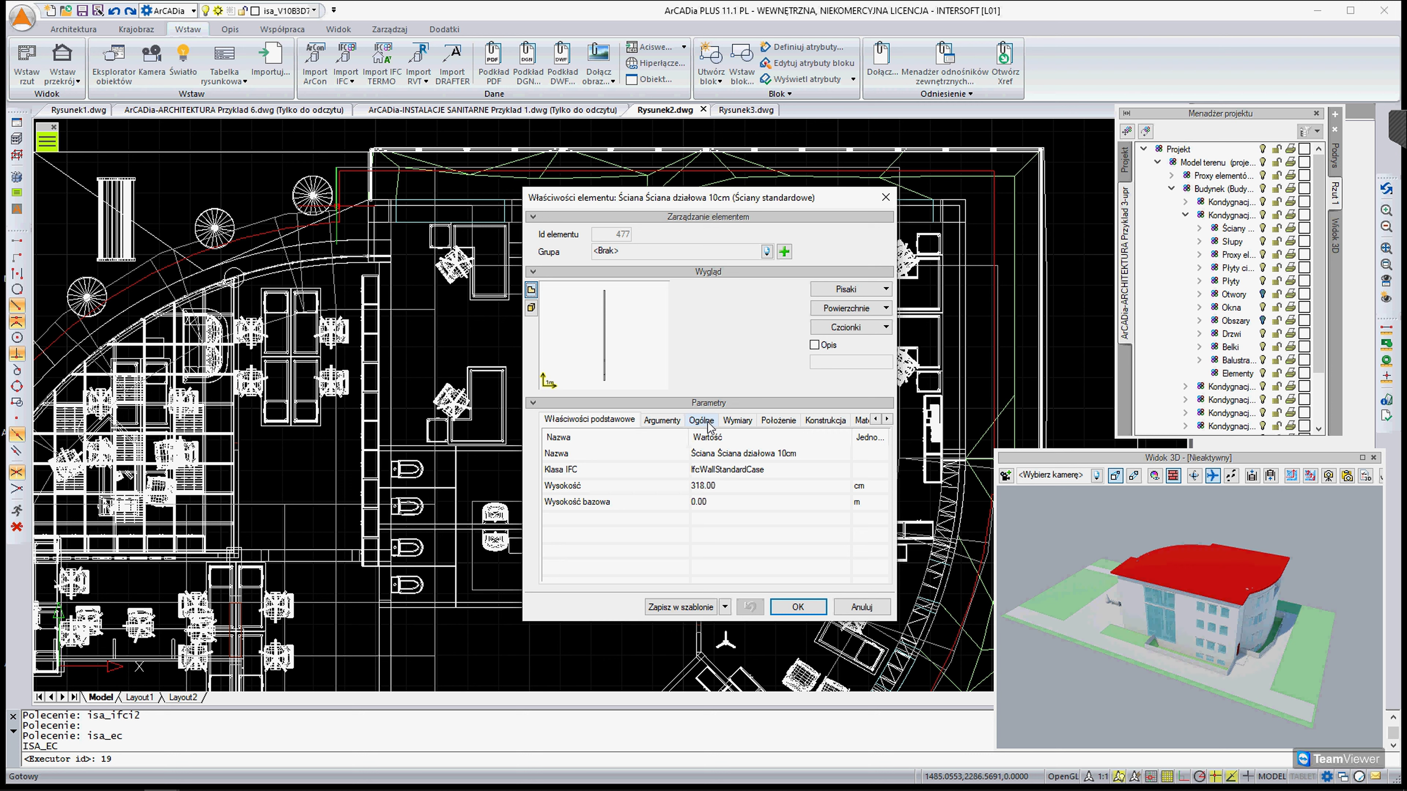
pyautogui.click(885, 197)
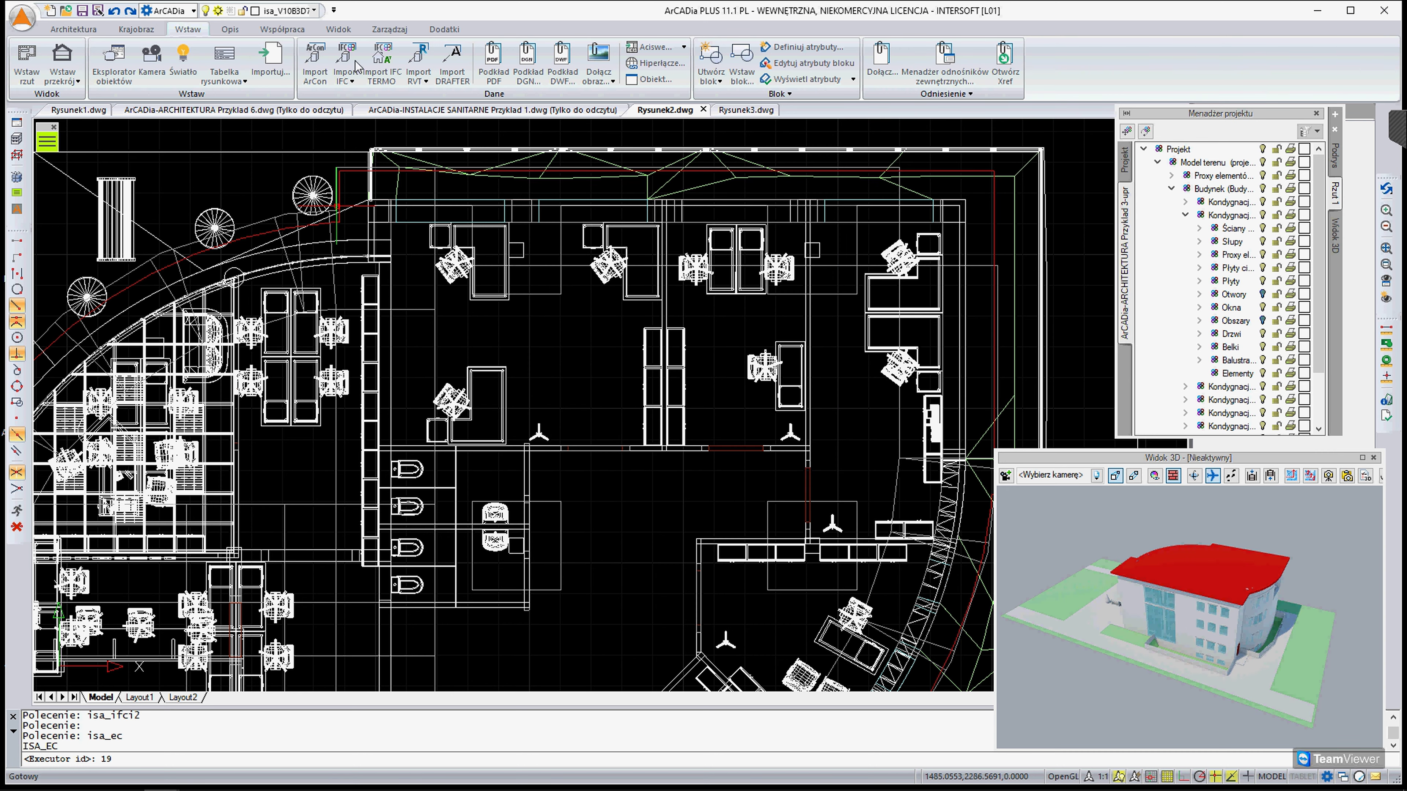
# Switch to Rysunek3.dwg and zoom into the imported house's 3D view
pyautogui.click(737, 110)
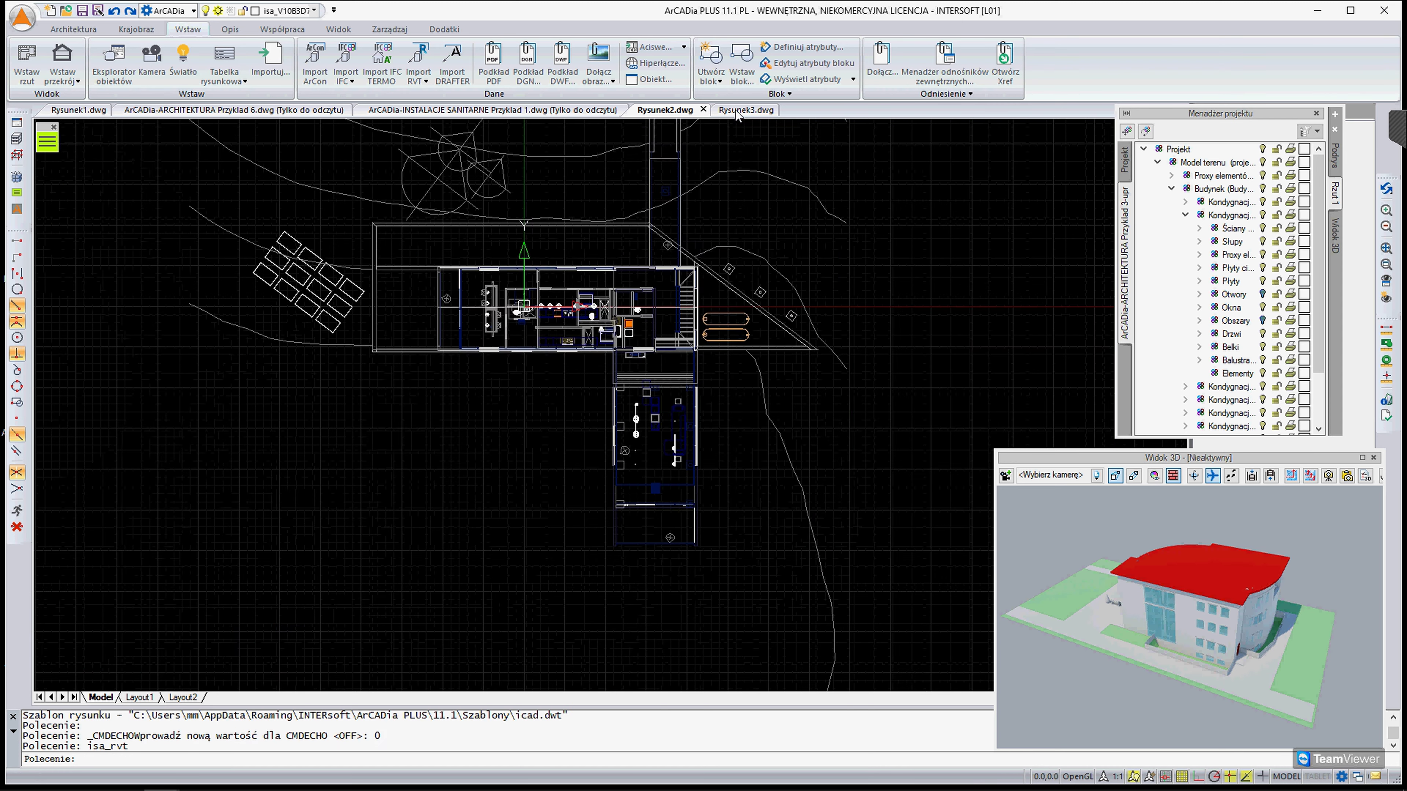
pyautogui.scroll(2, 669, 380)
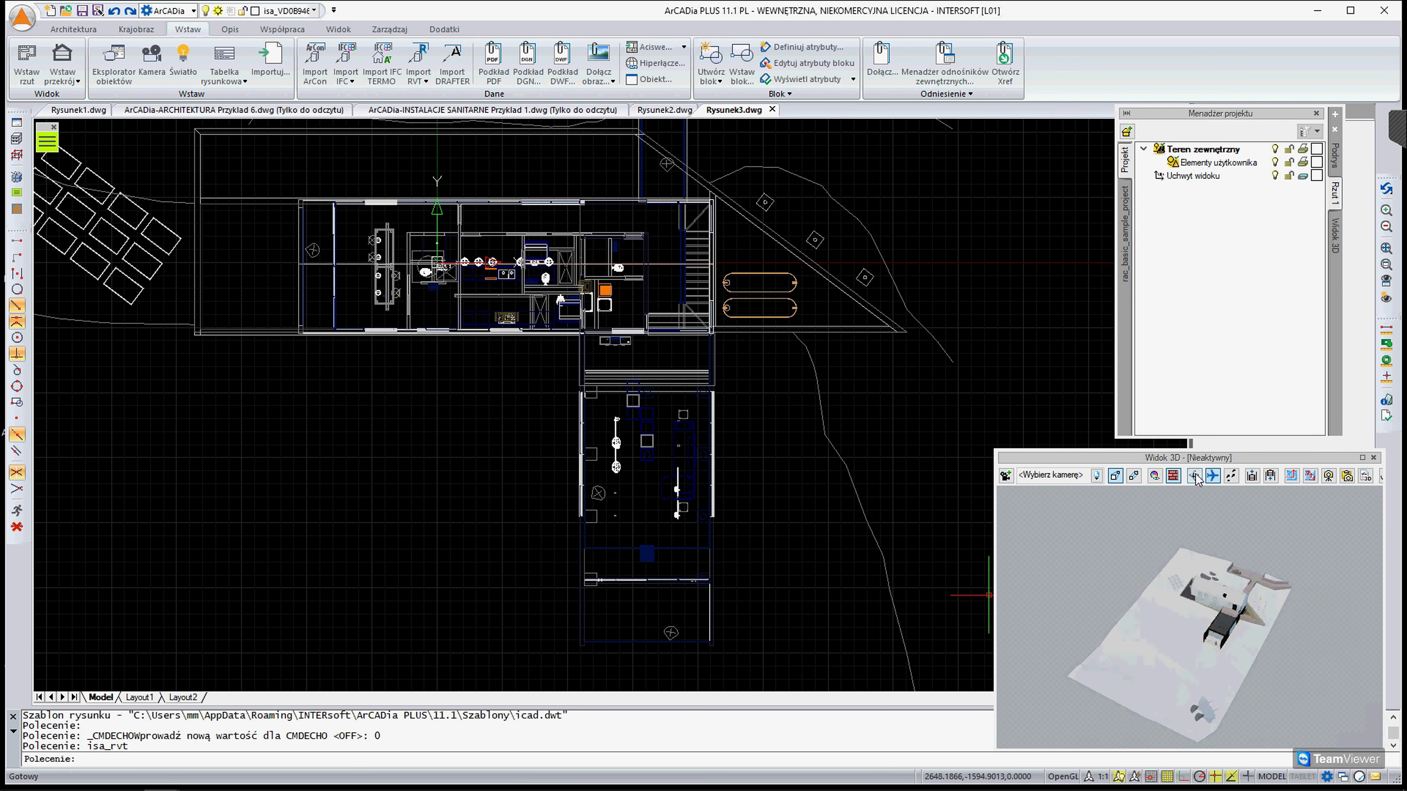
pyautogui.scroll(2, 1223, 625)
pyautogui.scroll(2, 1223, 625)
pyautogui.scroll(1, 1223, 625)
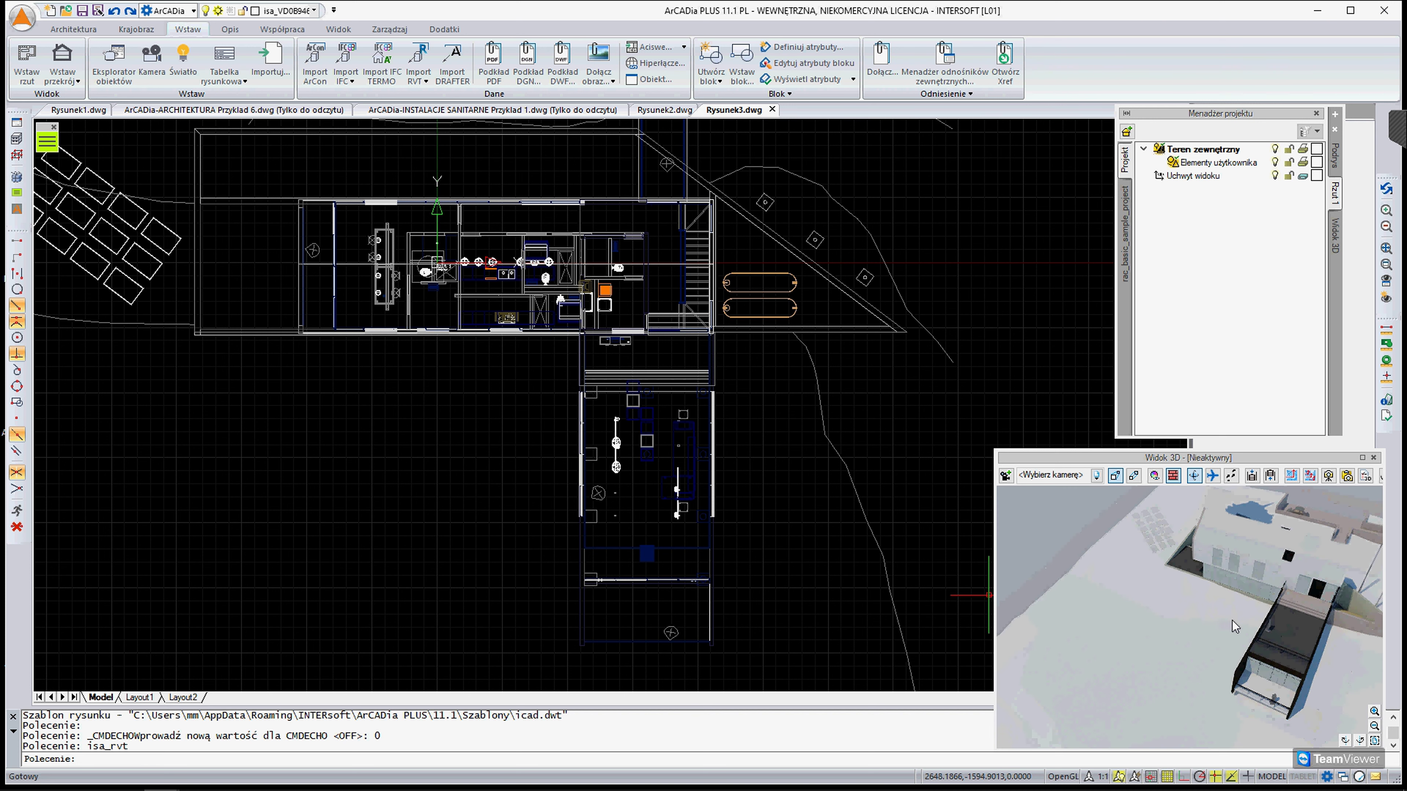
pyautogui.scroll(2, 1266, 627)
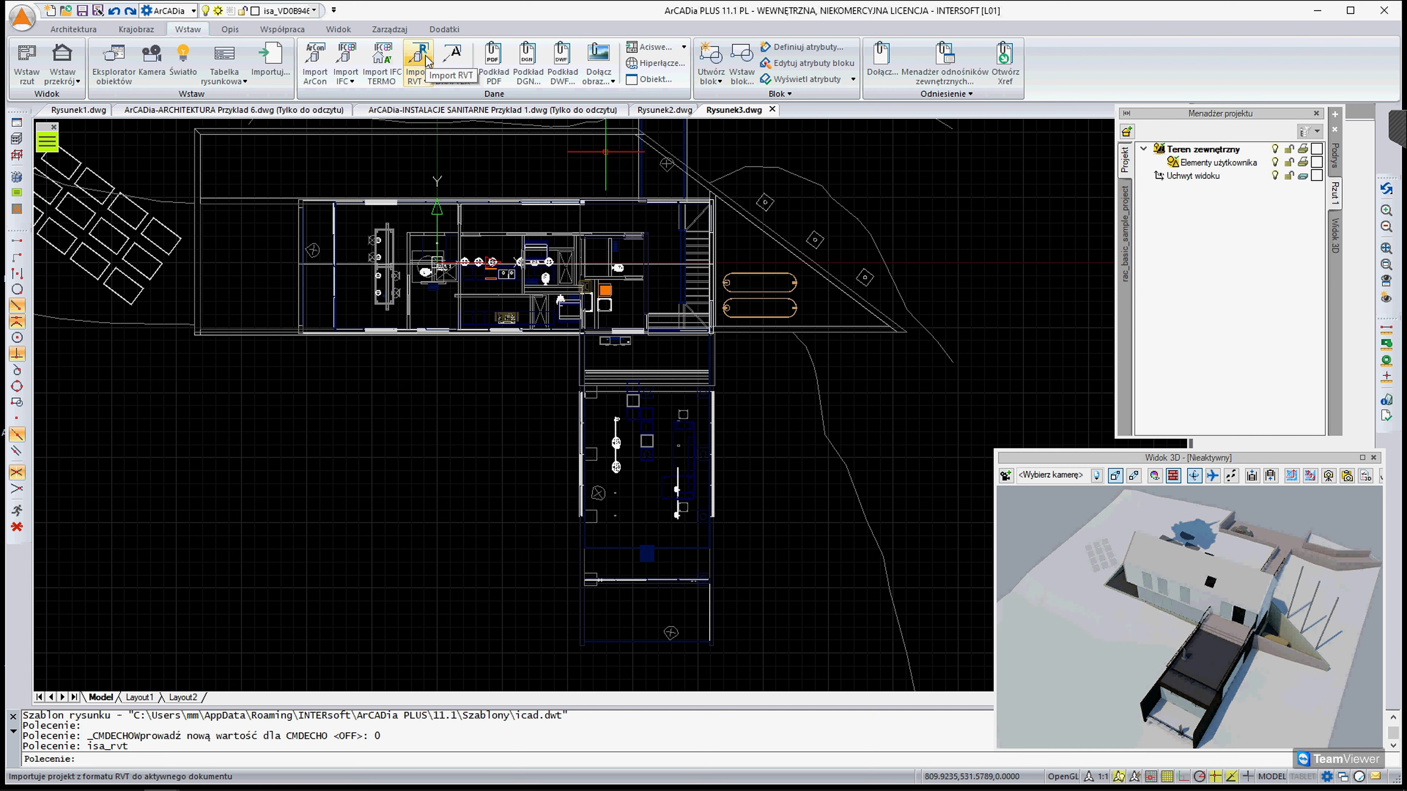
# Glance at the Import RVT options, dismiss them, and zoom into the floor plan
pyautogui.click(425, 80)
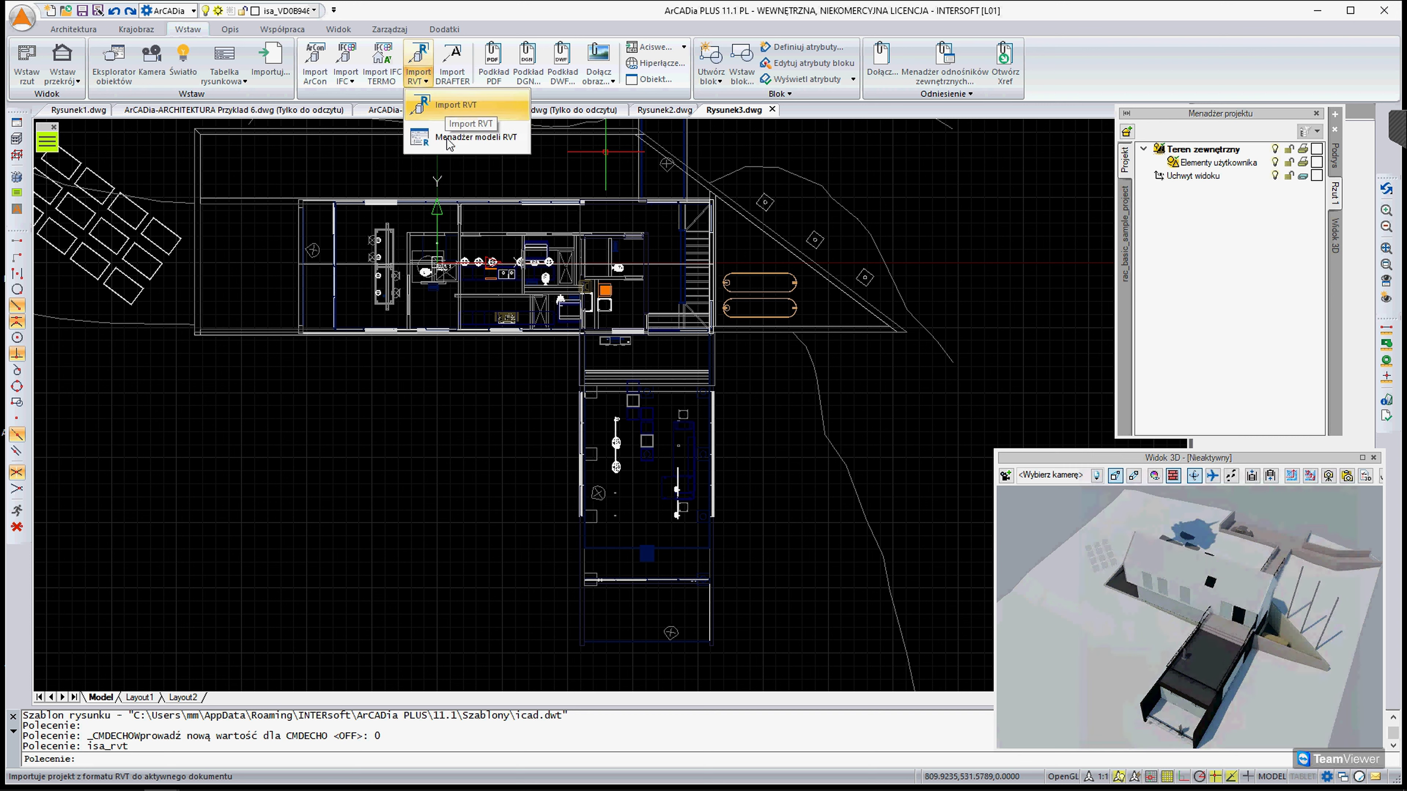
pyautogui.press('Escape')
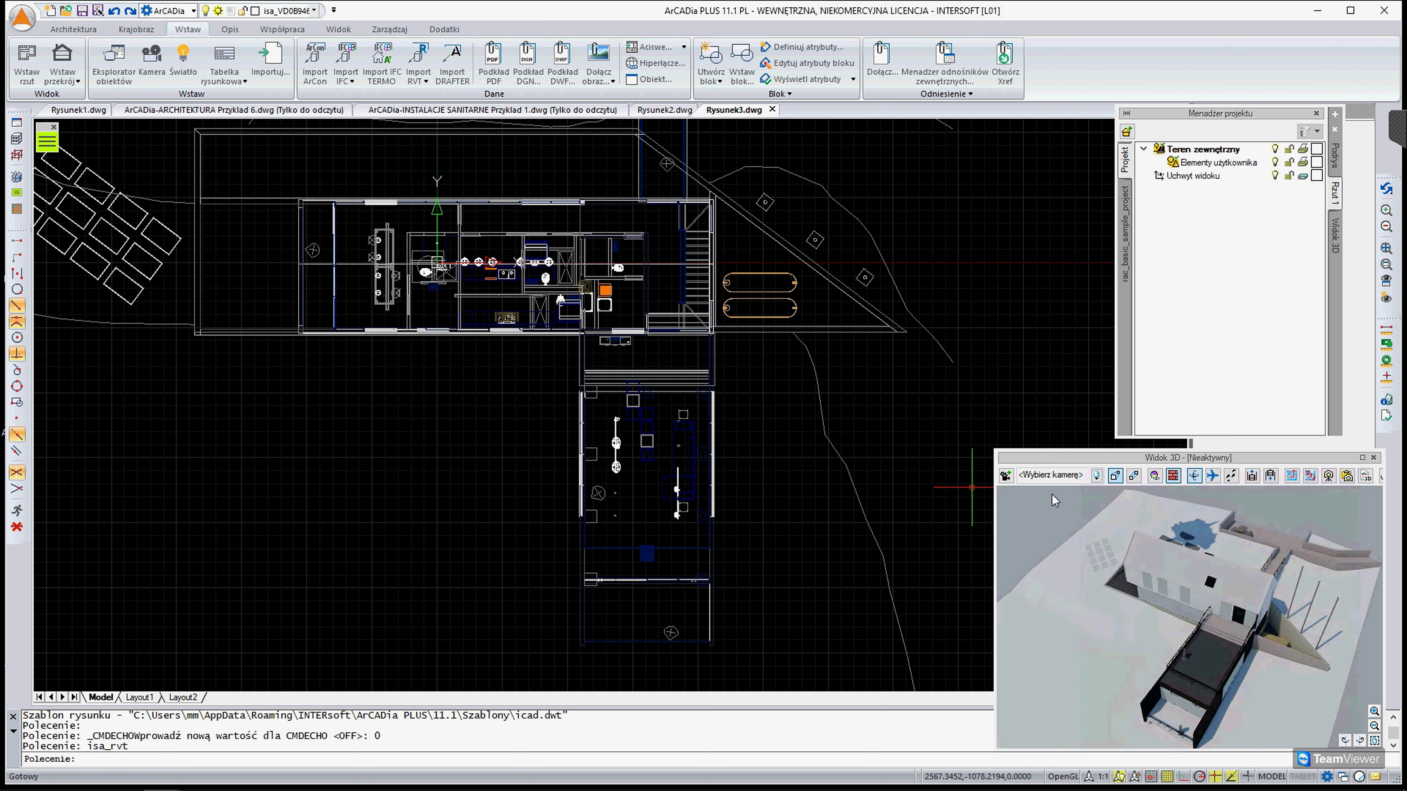
pyautogui.moveTo(1220, 613)
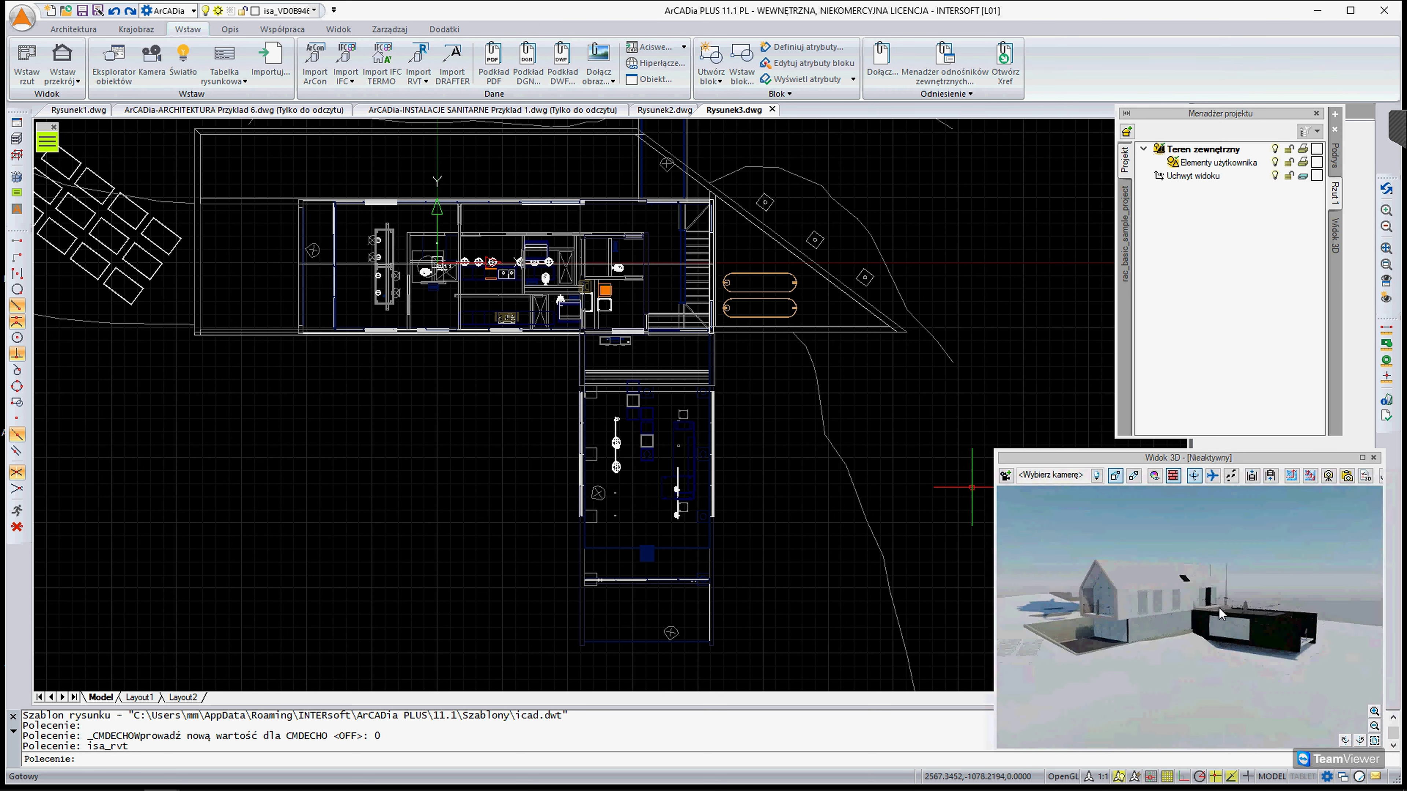
pyautogui.scroll(5, 547, 219)
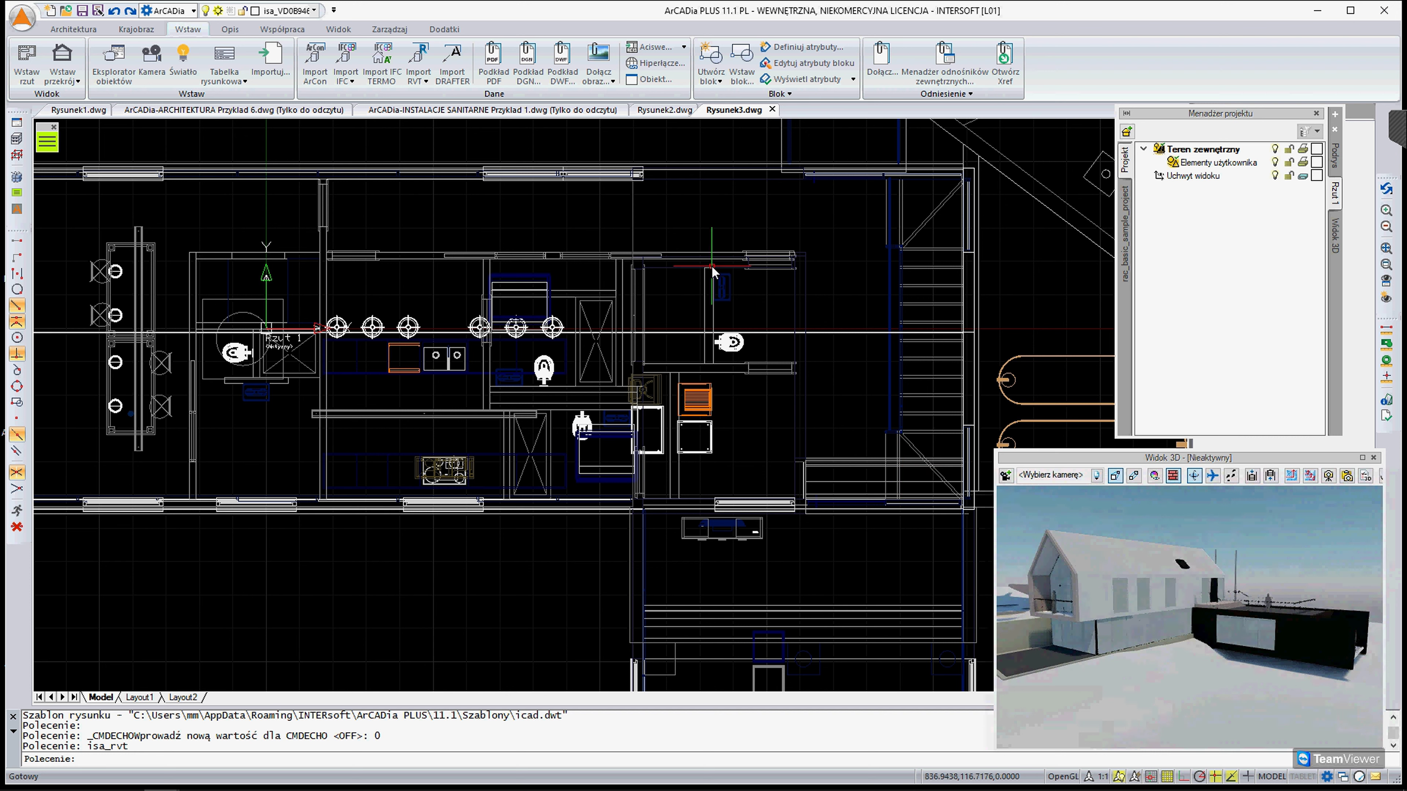
pyautogui.click(703, 254)
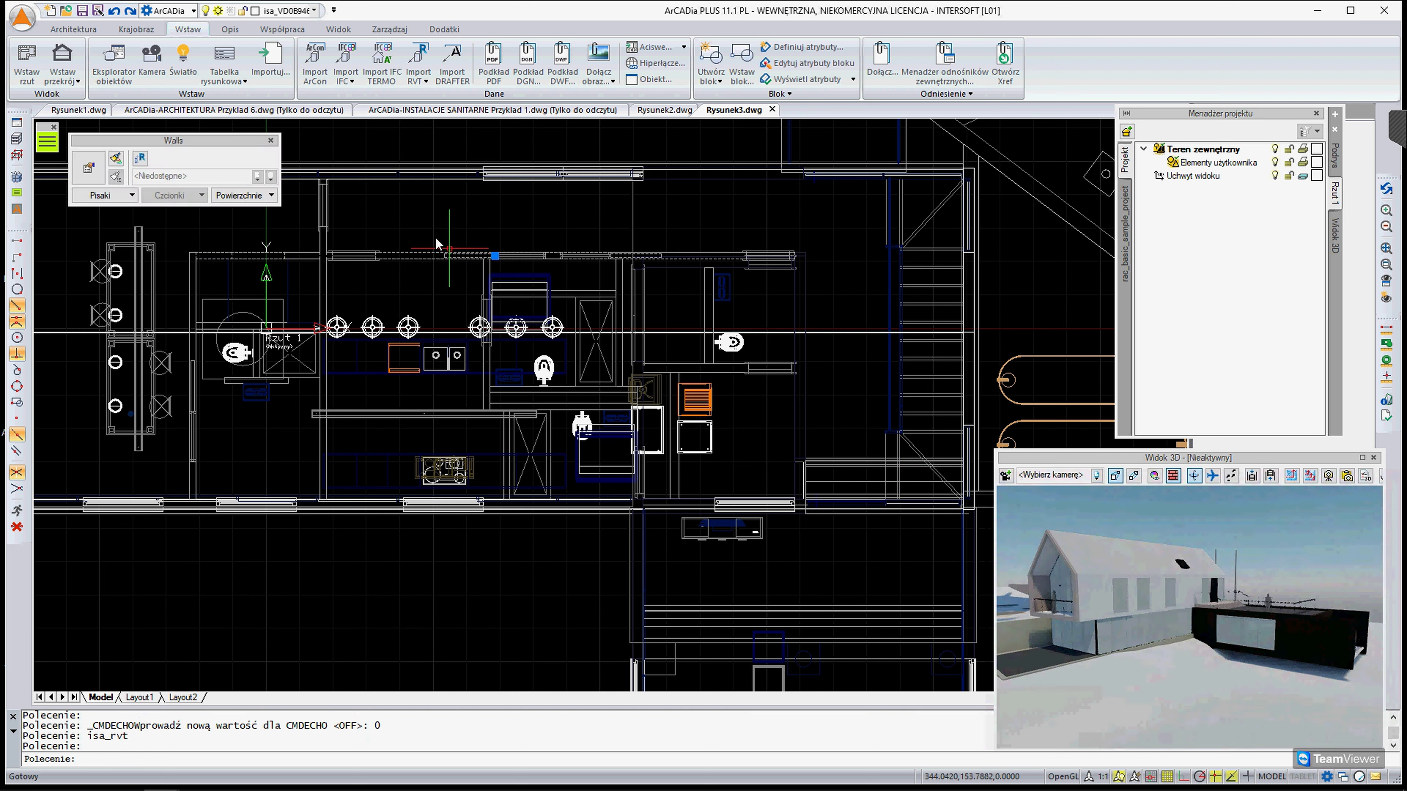
pyautogui.click(88, 168)
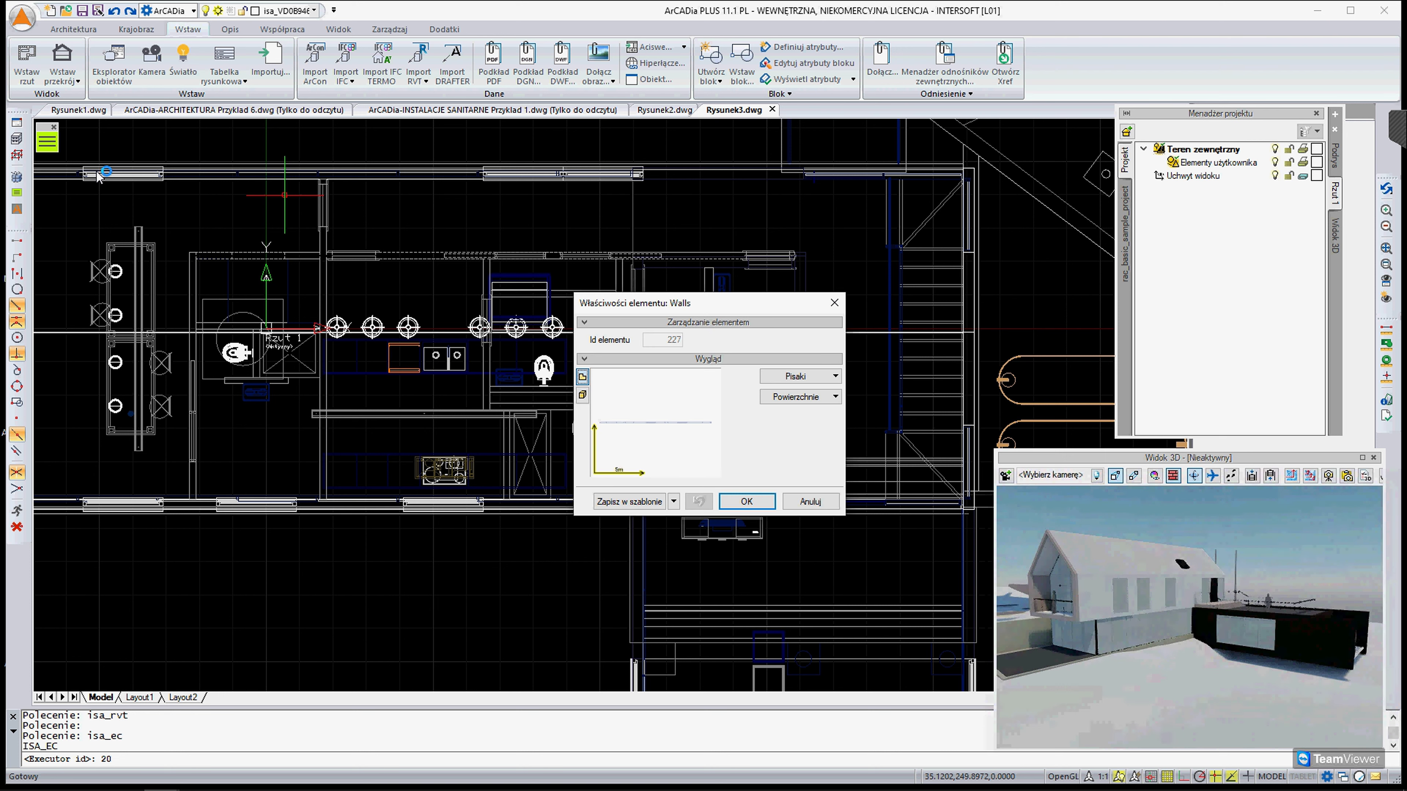
pyautogui.click(810, 501)
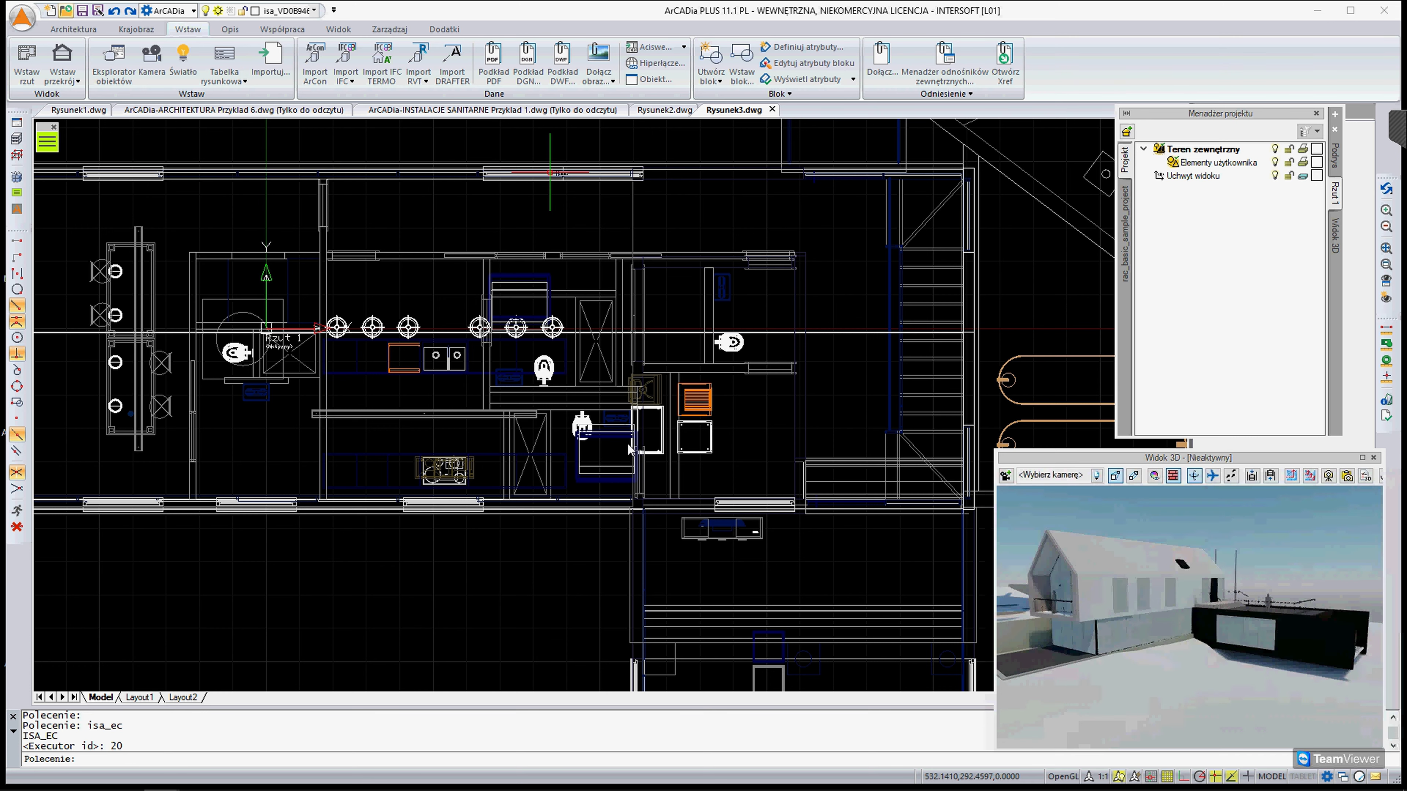
pyautogui.hotkey('ctrl', 'o')
pyautogui.scroll(-1, 573, 417)
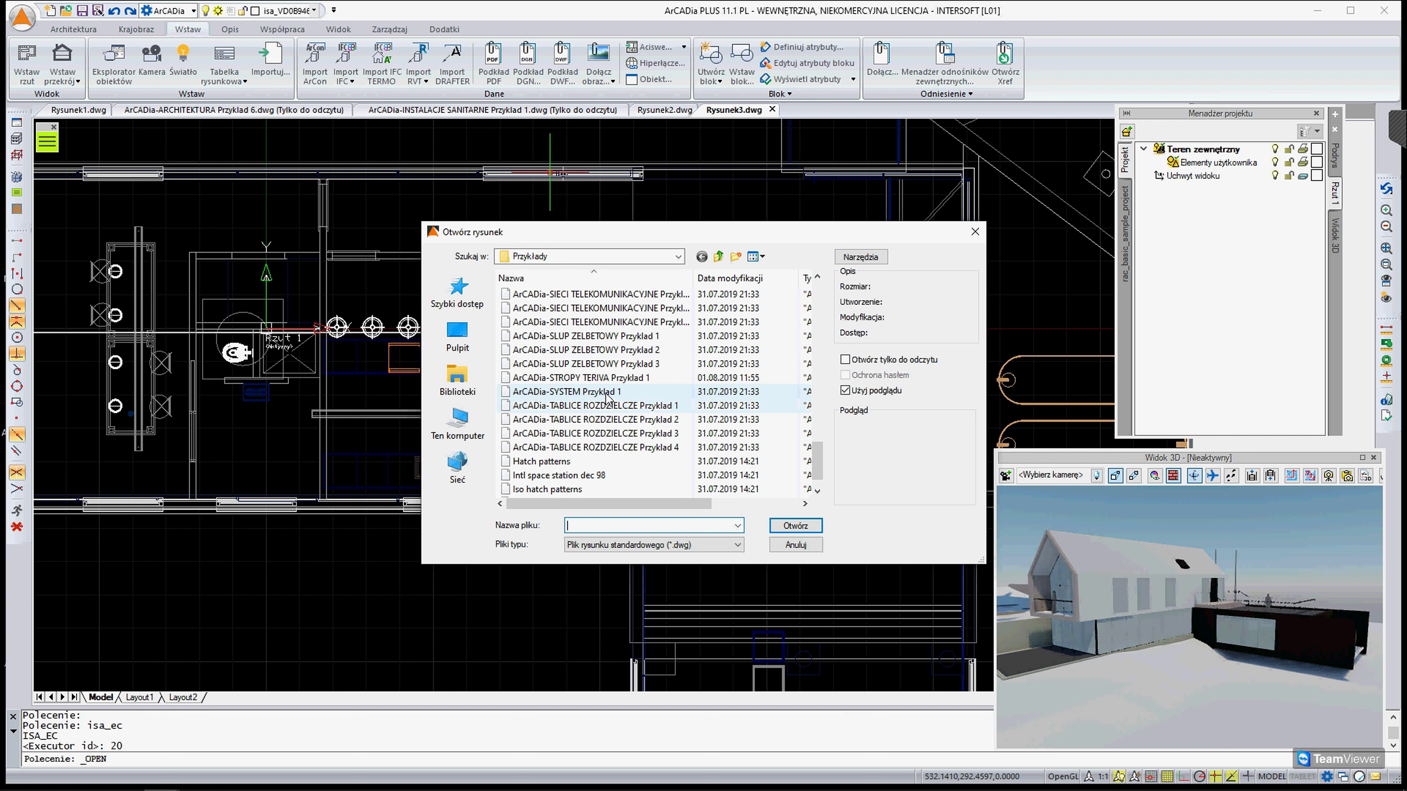
pyautogui.click(459, 385)
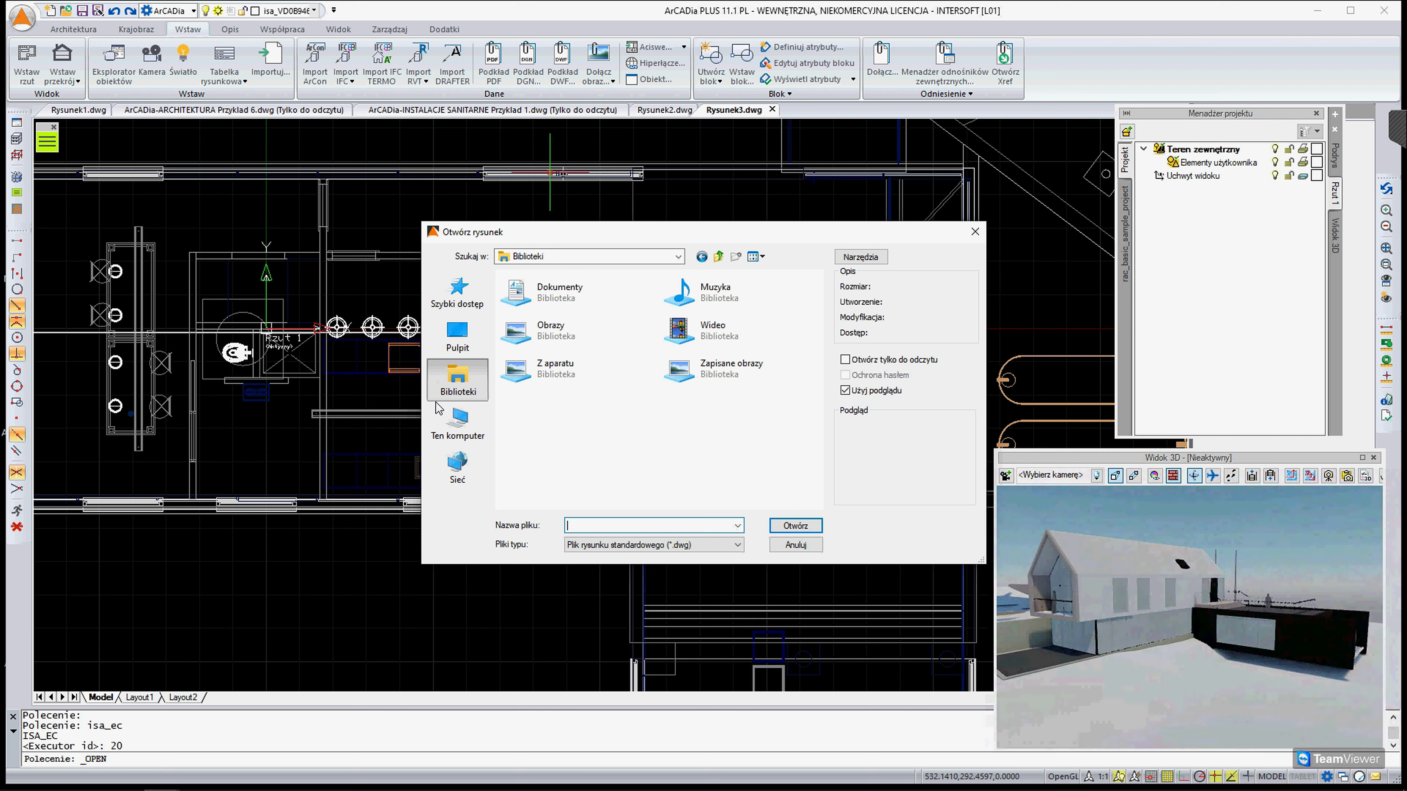
pyautogui.doubleClick(554, 291)
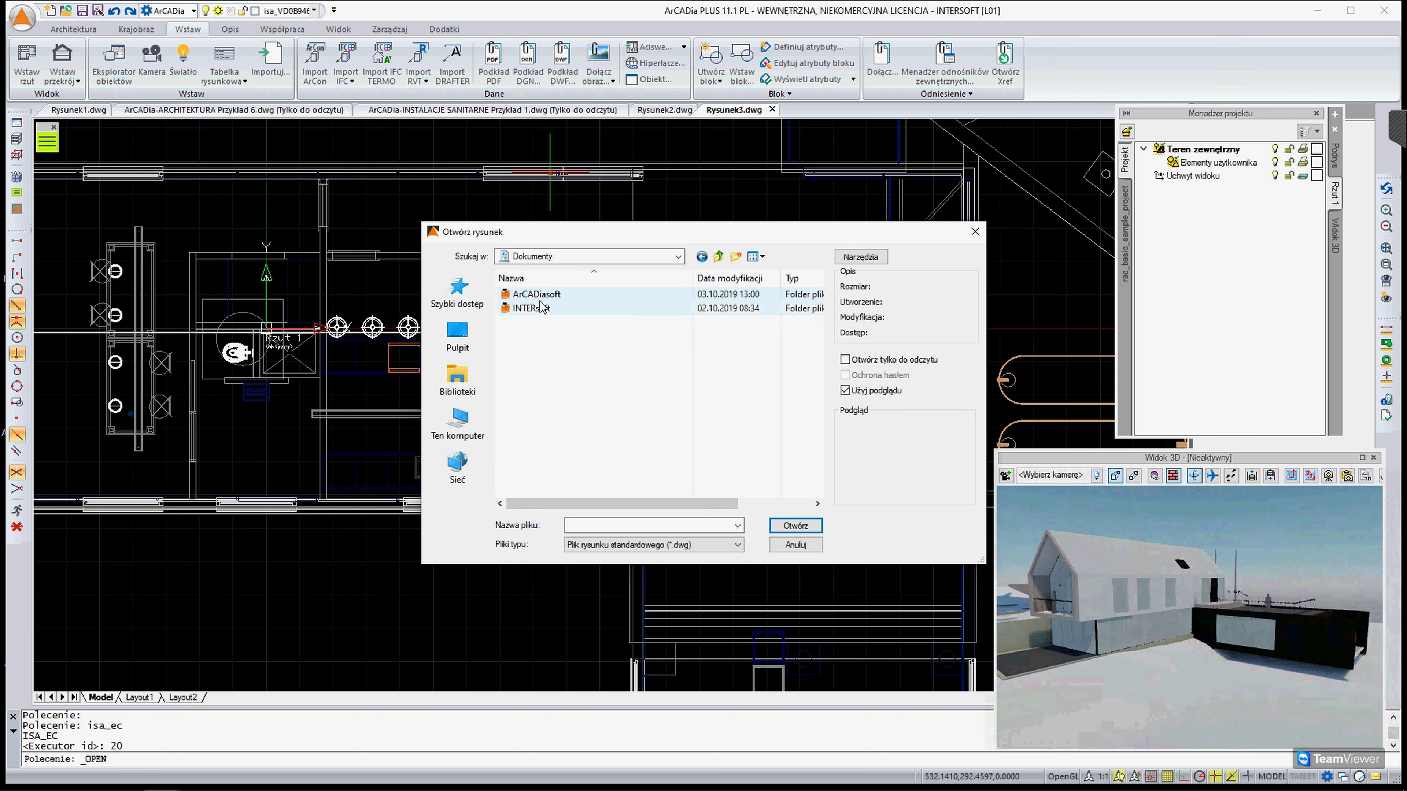
pyautogui.doubleClick(537, 310)
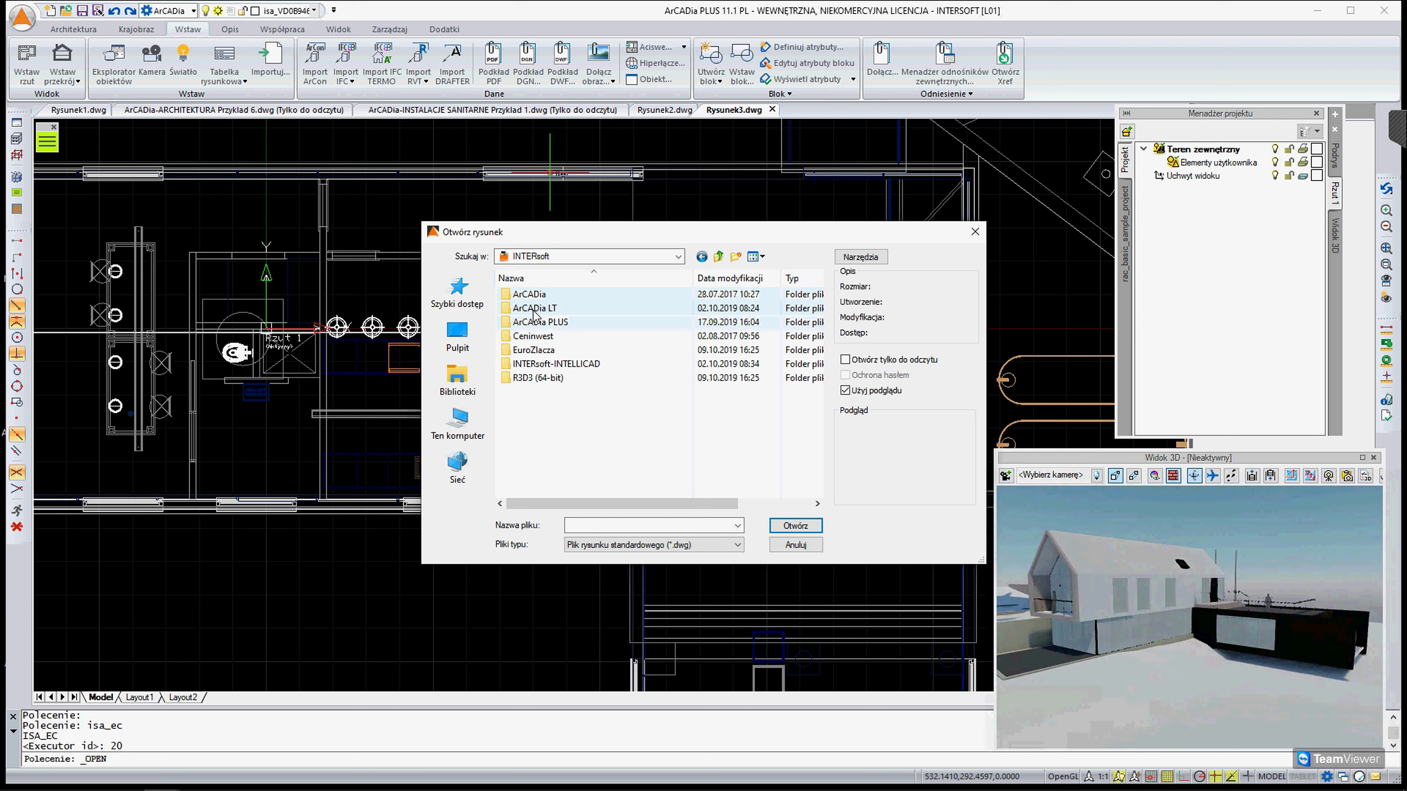
pyautogui.click(536, 324)
pyautogui.doubleClick(536, 323)
pyautogui.doubleClick(528, 337)
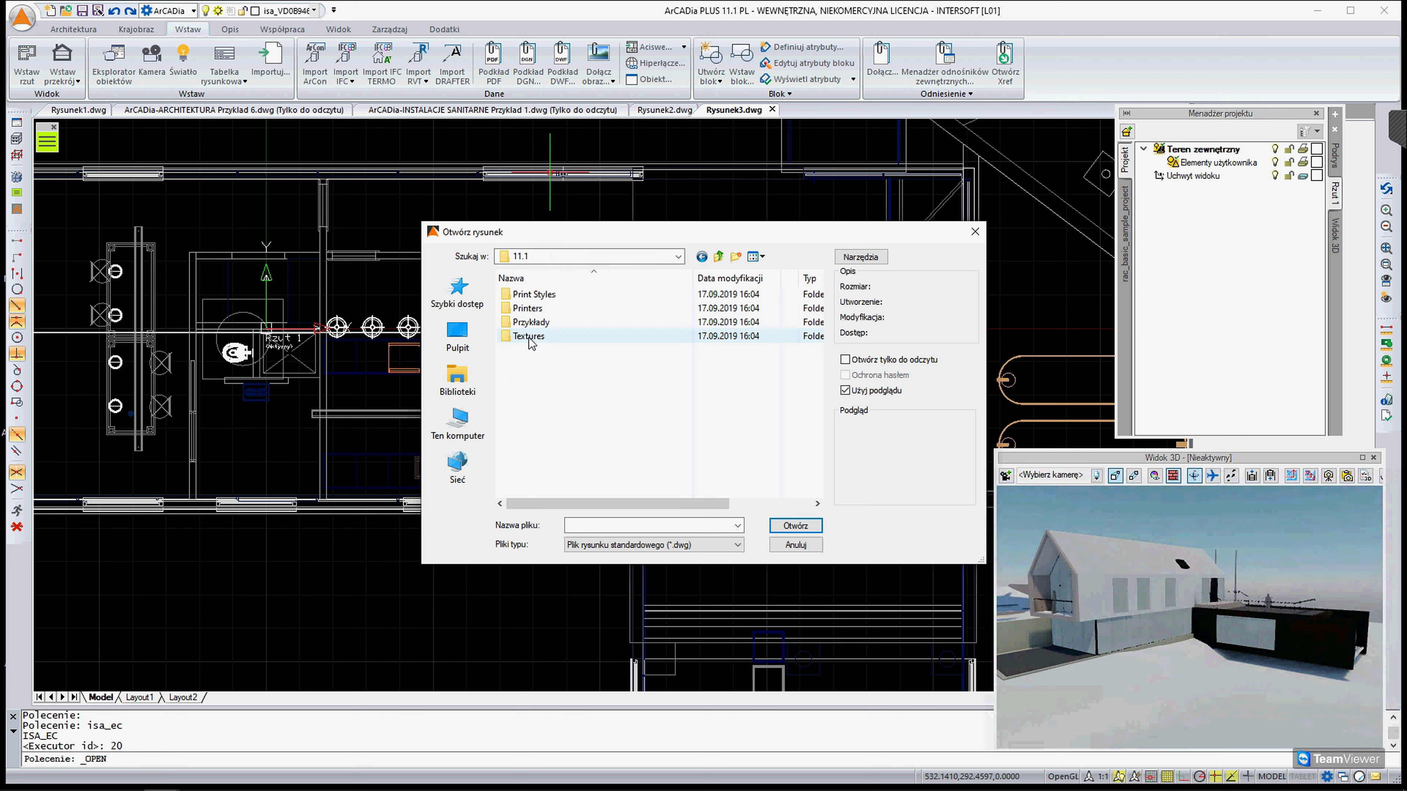
pyautogui.doubleClick(531, 324)
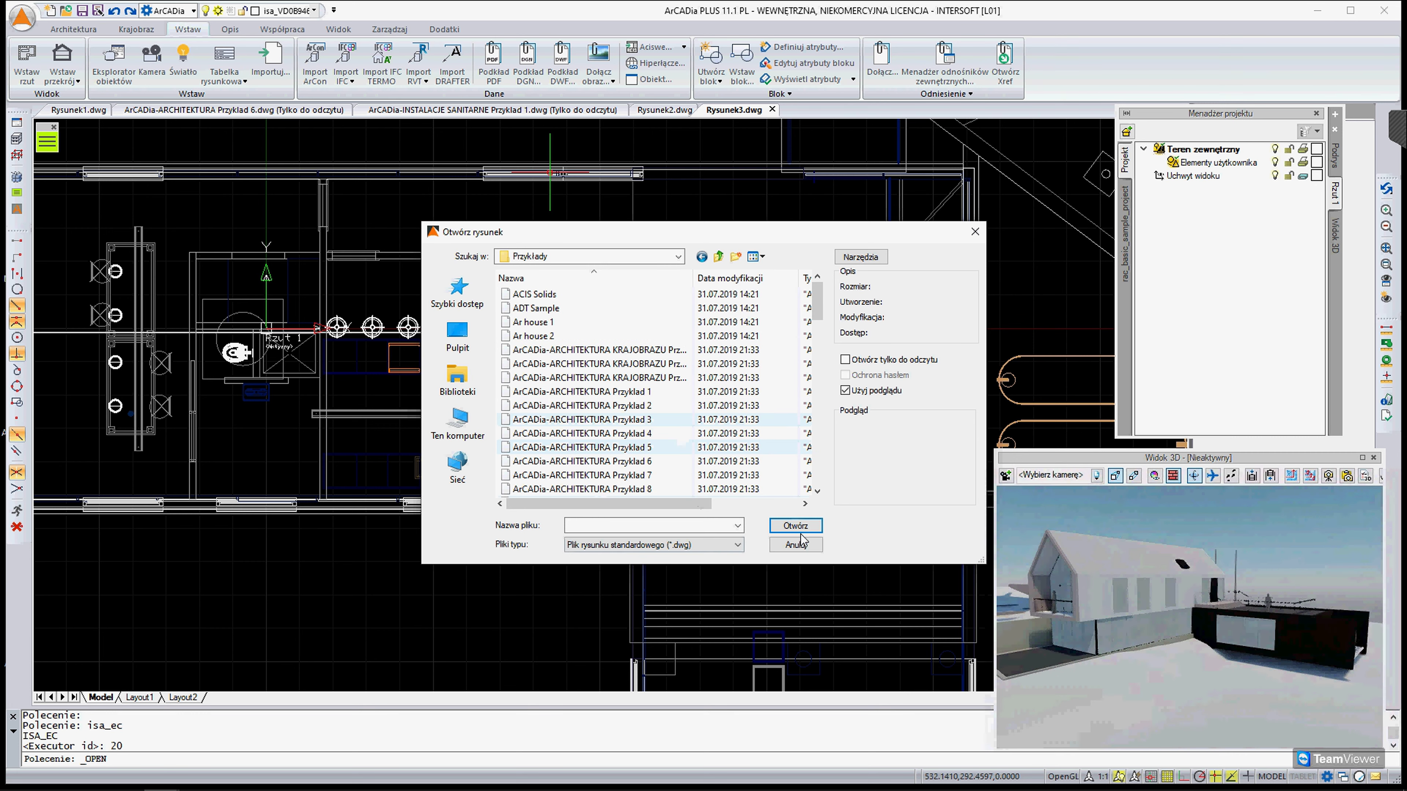
pyautogui.click(795, 545)
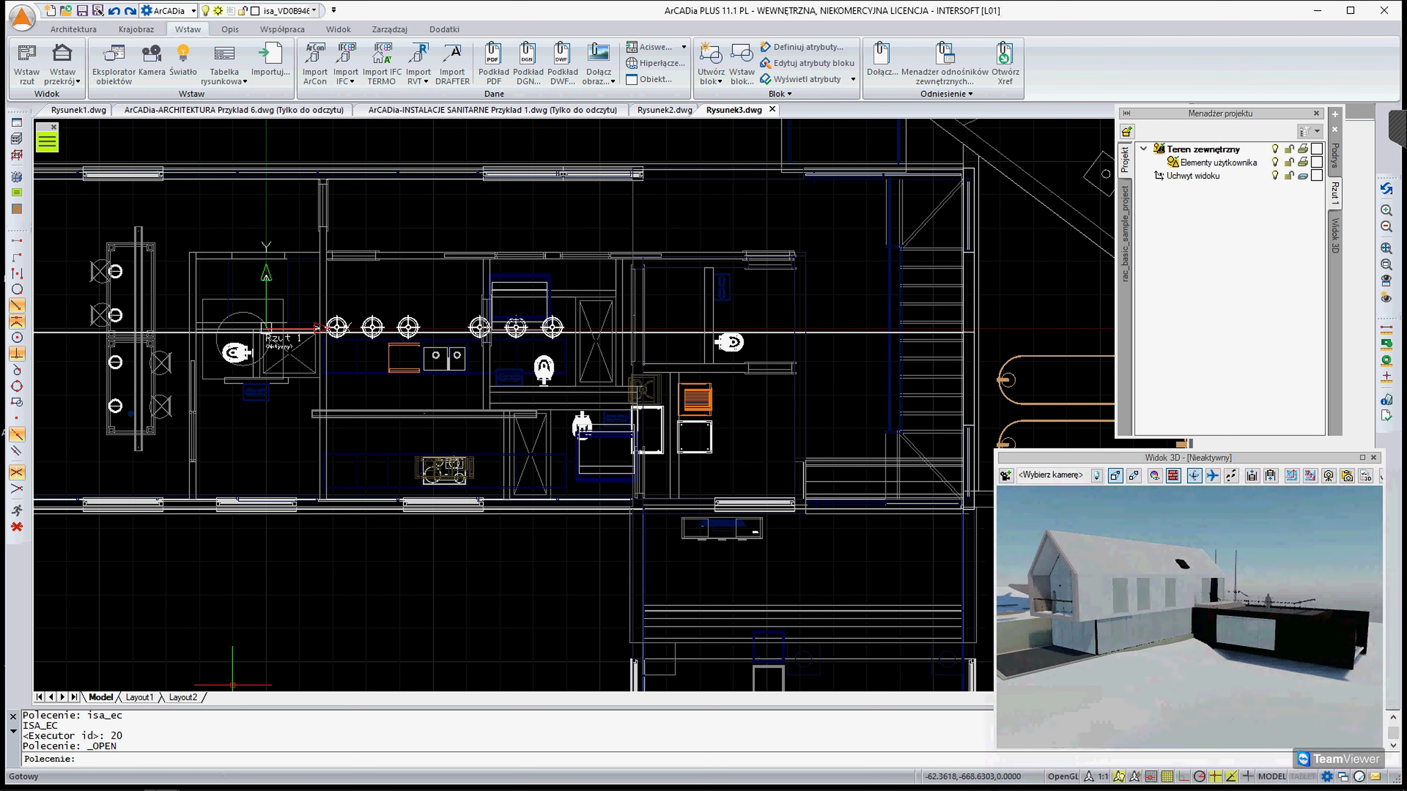
pyautogui.click(126, 776)
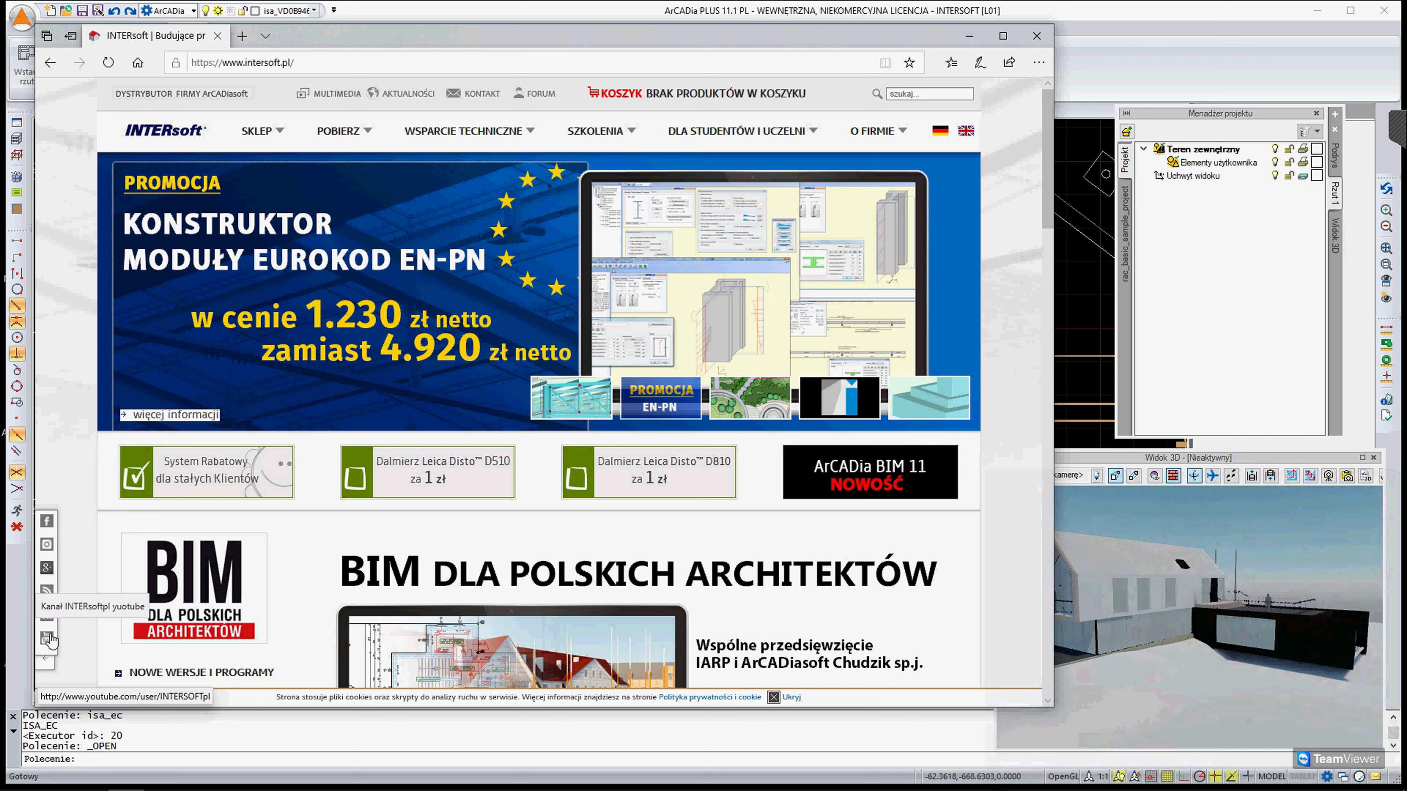
pyautogui.click(973, 39)
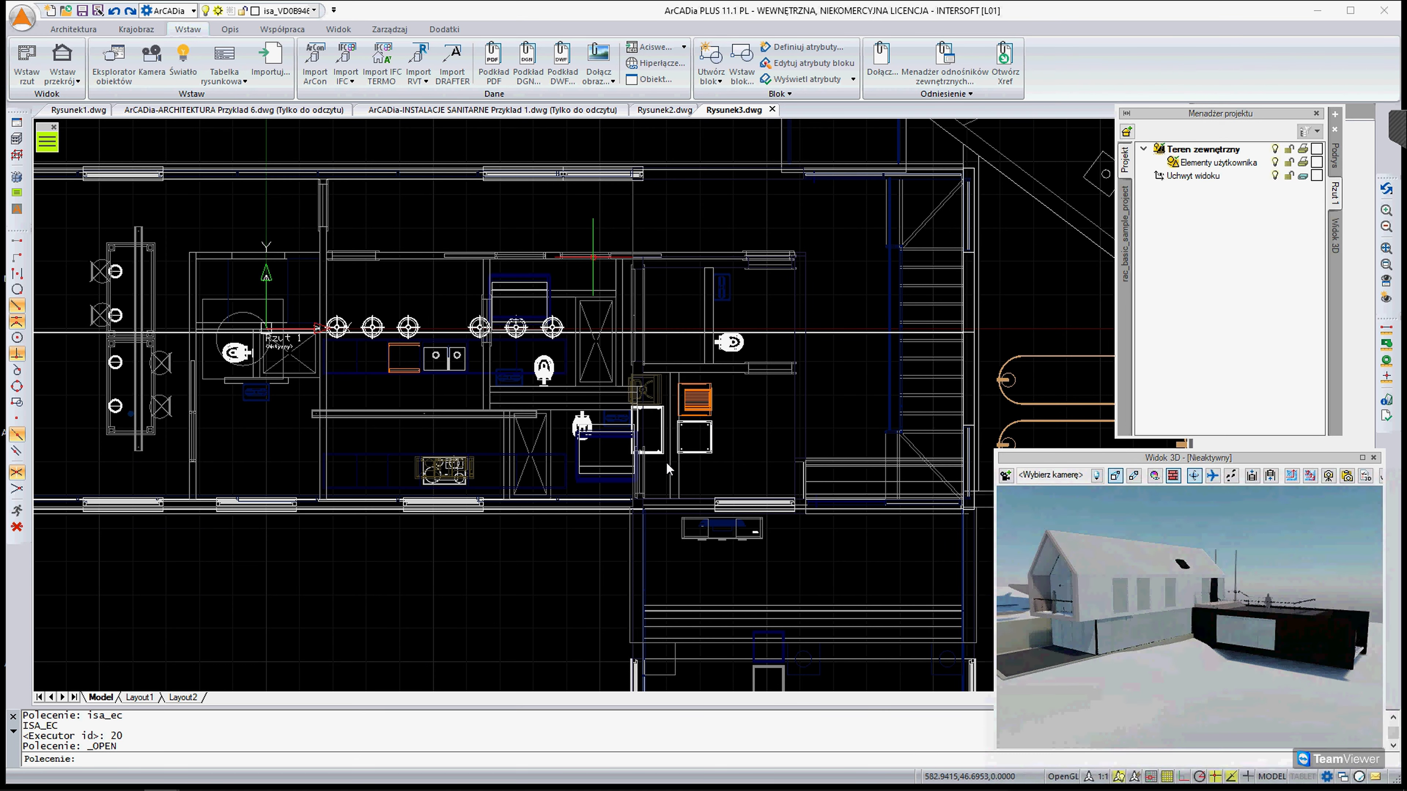